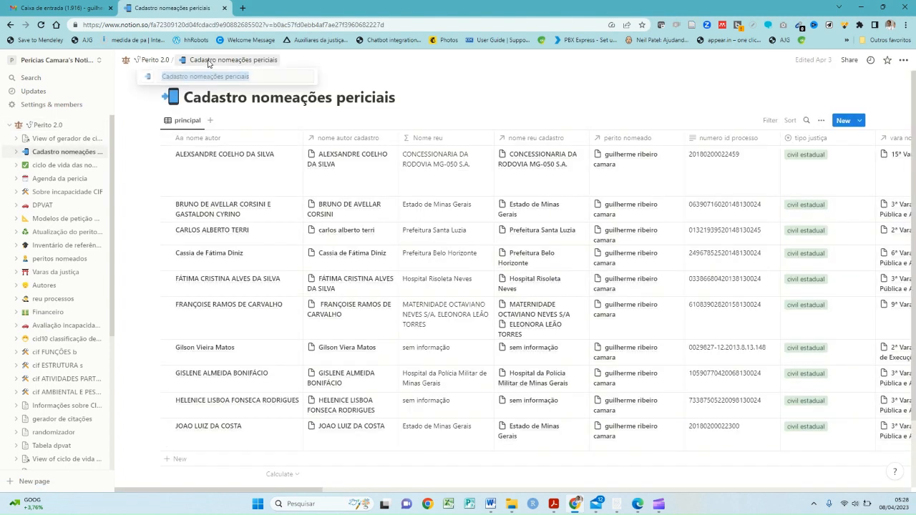
# Step: Open the parent Perito 2.0 page and collapse its list of subpages in the page tree
pyautogui.click(148, 64)
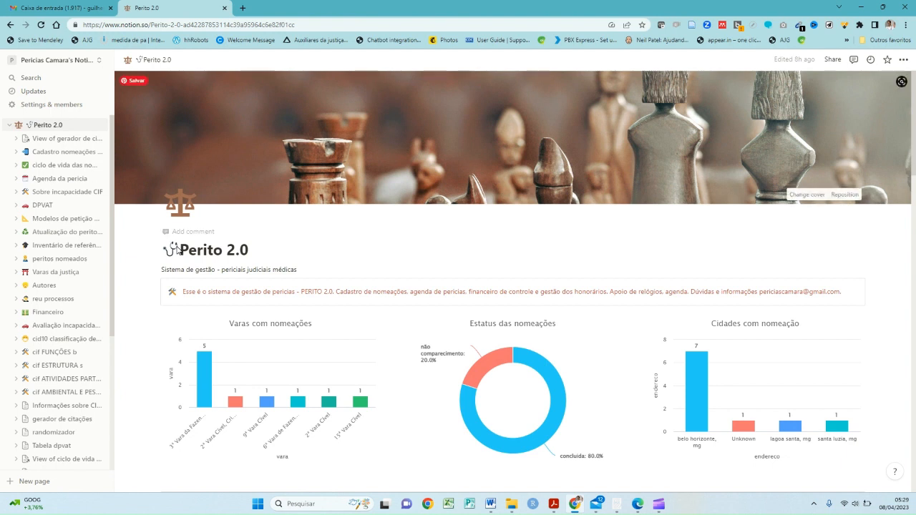
pyautogui.scroll(-1, 178, 250)
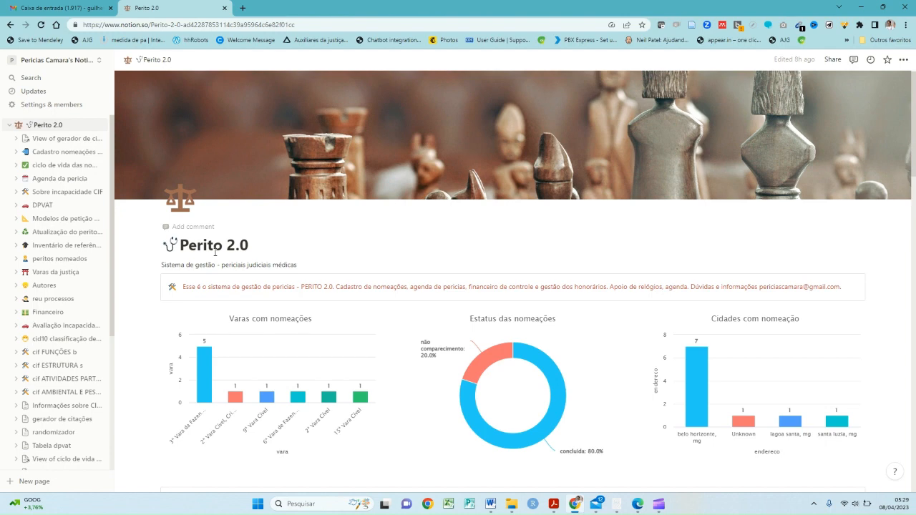
pyautogui.click(9, 125)
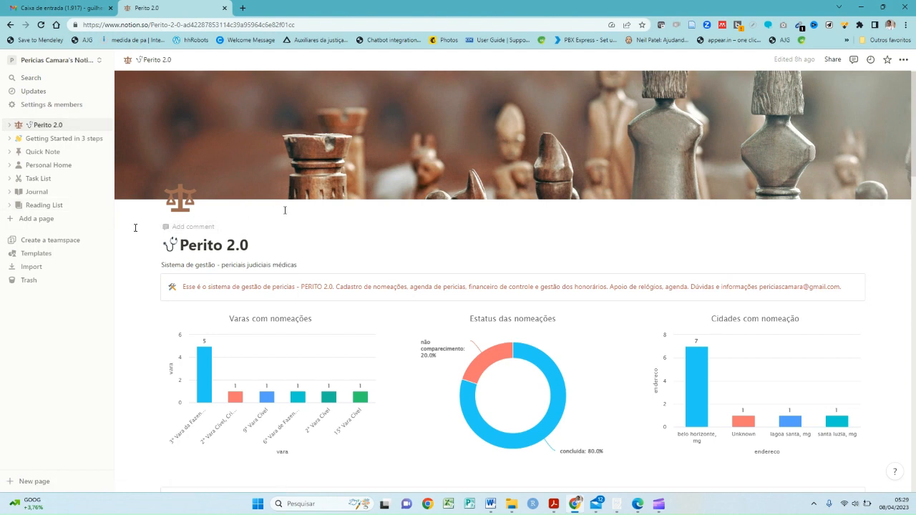
# Step: Review the Perito 2.0 header, system description and the charts for courts, appointment status and cities
pyautogui.scroll(-1, 324, 204)
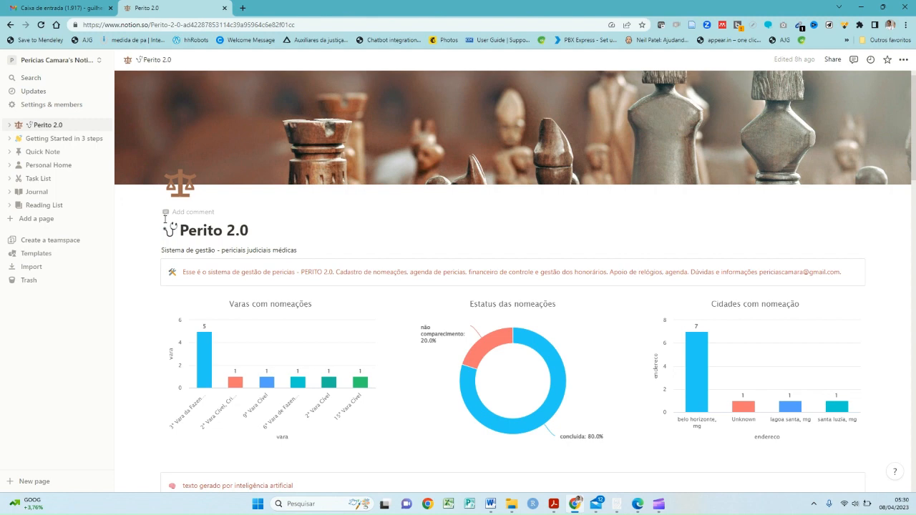
pyautogui.scroll(-3, 165, 219)
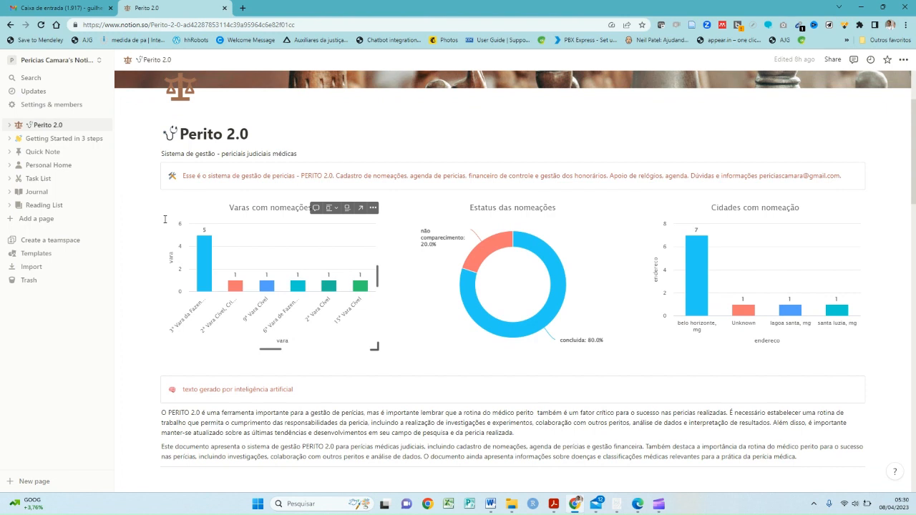
pyautogui.scroll(3, 165, 219)
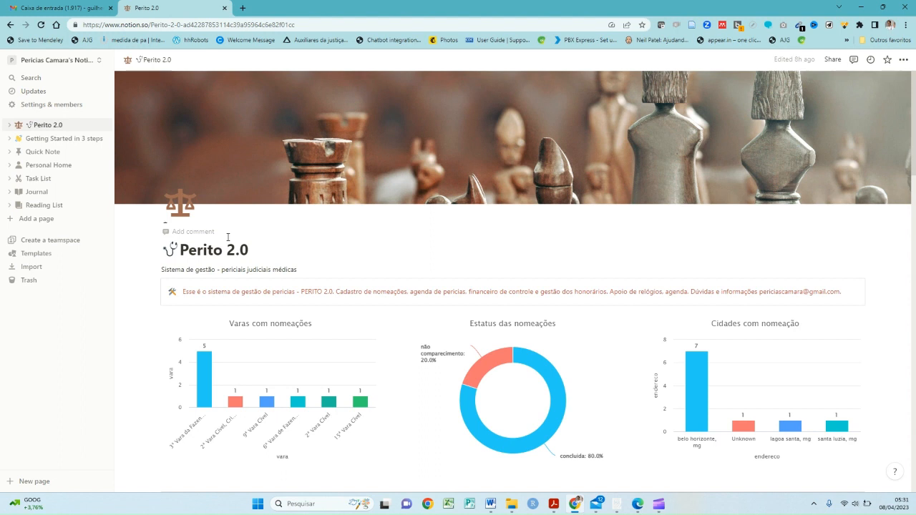
pyautogui.scroll(-3, 227, 237)
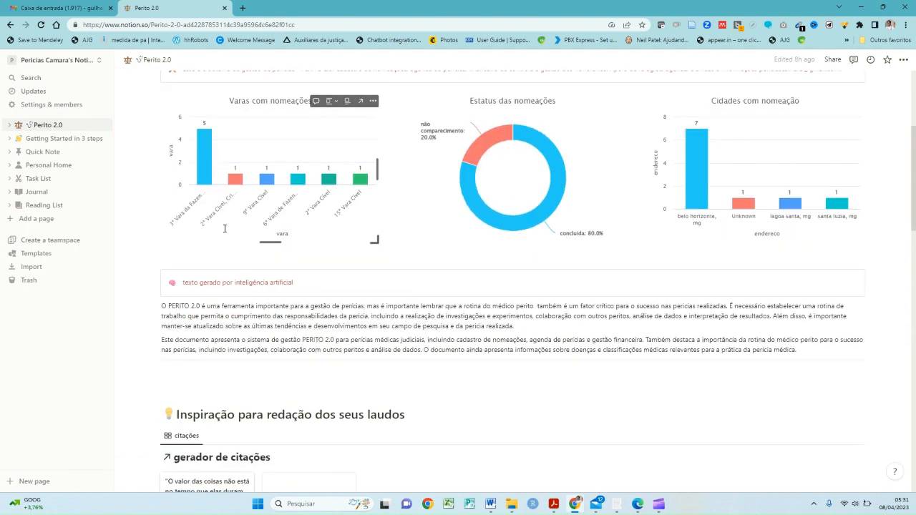
pyautogui.scroll(-1, 224, 229)
pyautogui.scroll(4, 224, 229)
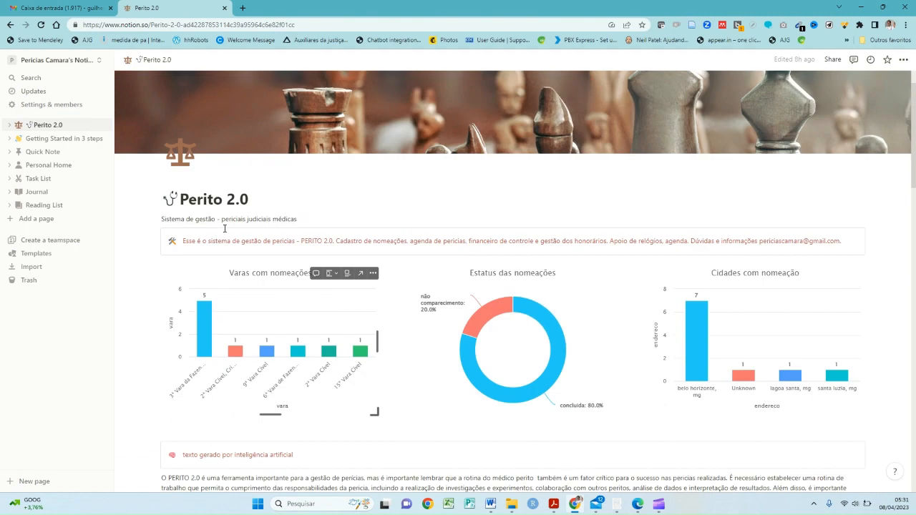
pyautogui.scroll(1, 224, 228)
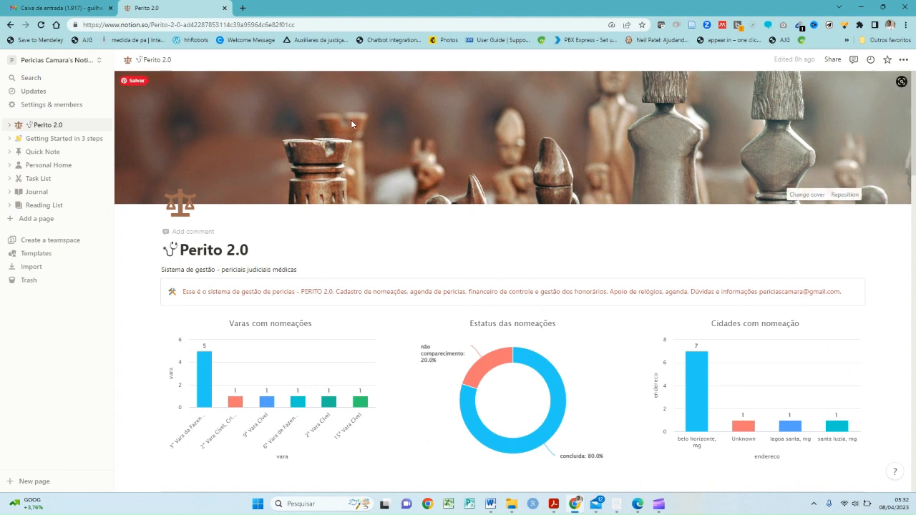
pyautogui.scroll(-1, 248, 158)
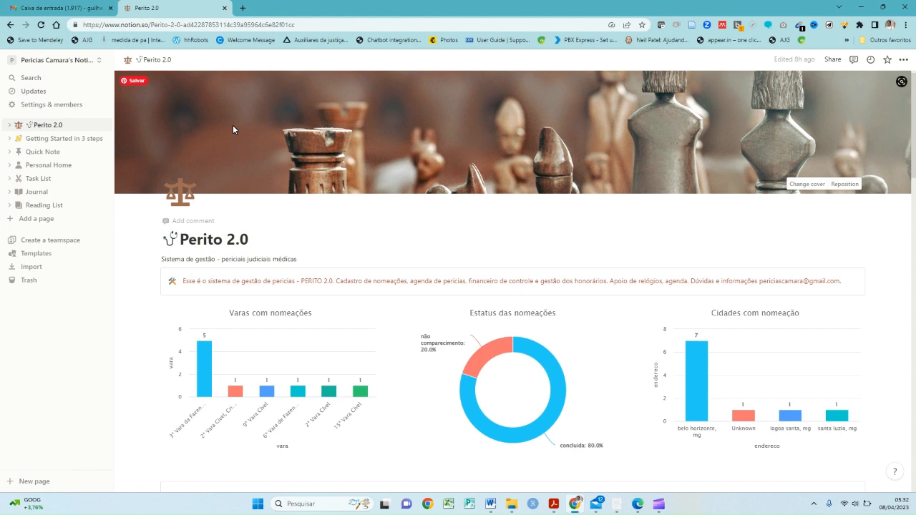
pyautogui.scroll(1, 210, 189)
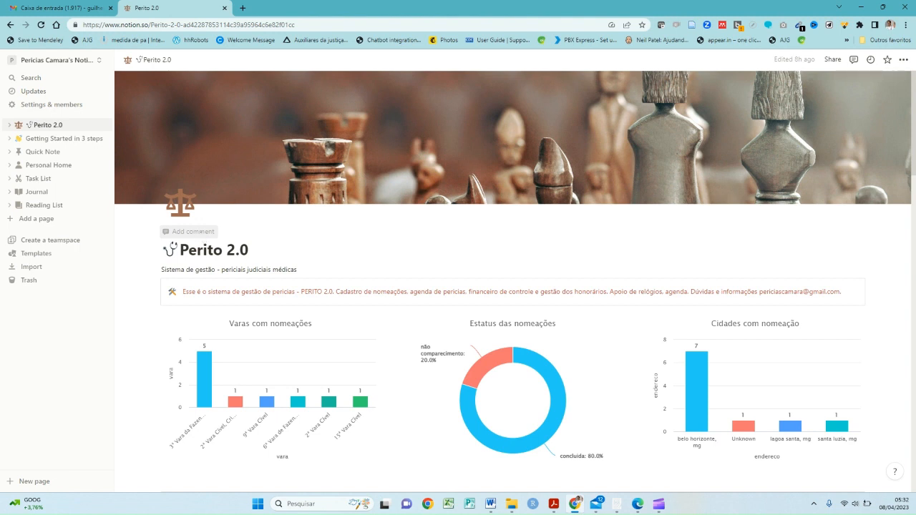
pyautogui.scroll(-1, 195, 222)
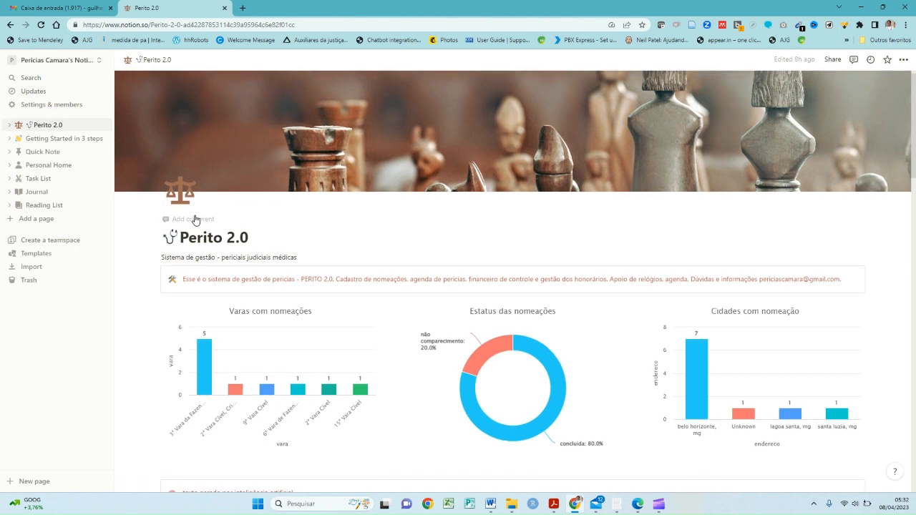
pyautogui.scroll(-1, 195, 220)
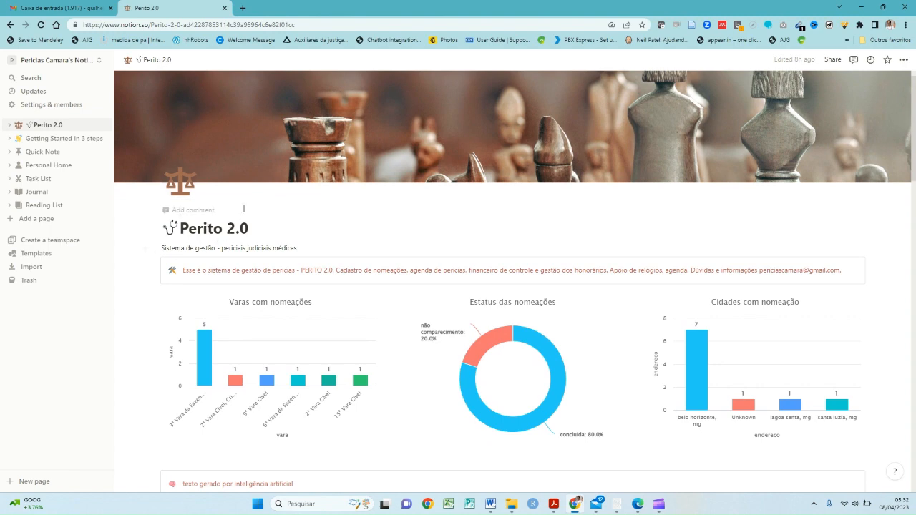
pyautogui.scroll(-1, 221, 251)
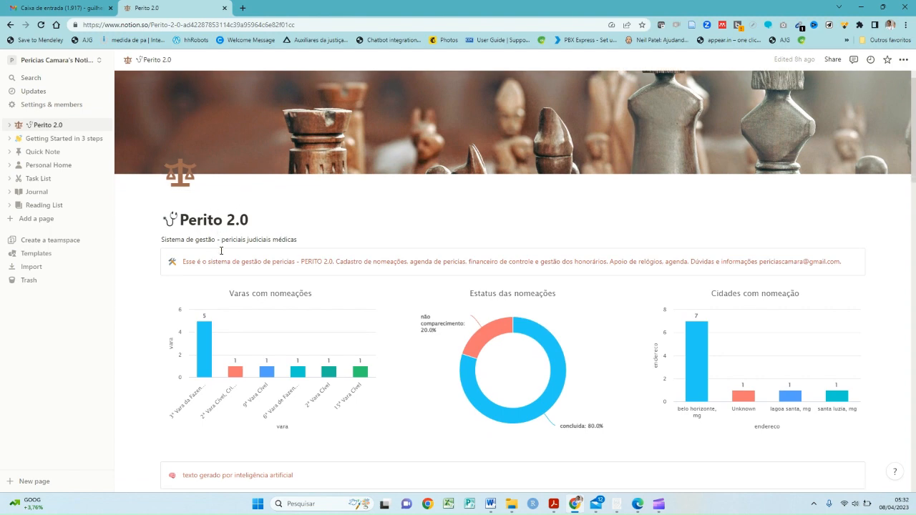
pyautogui.scroll(-2, 221, 250)
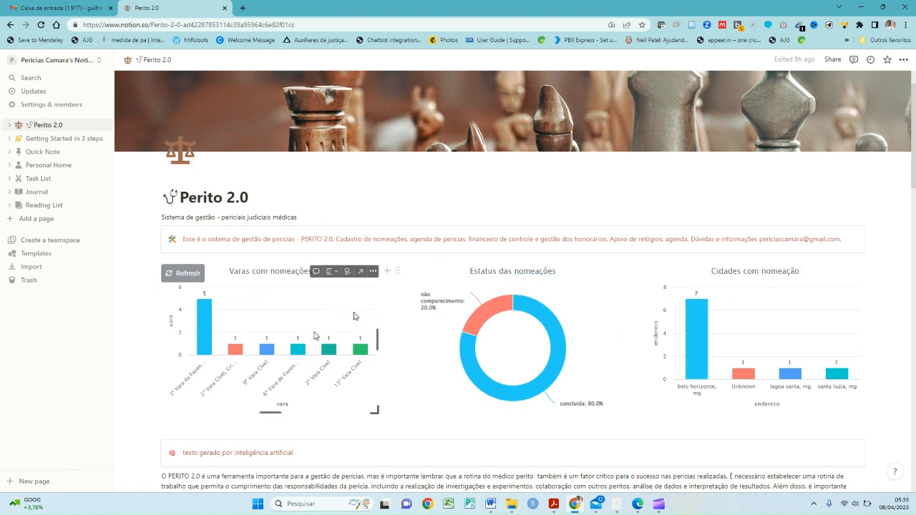
pyautogui.scroll(-1, 309, 329)
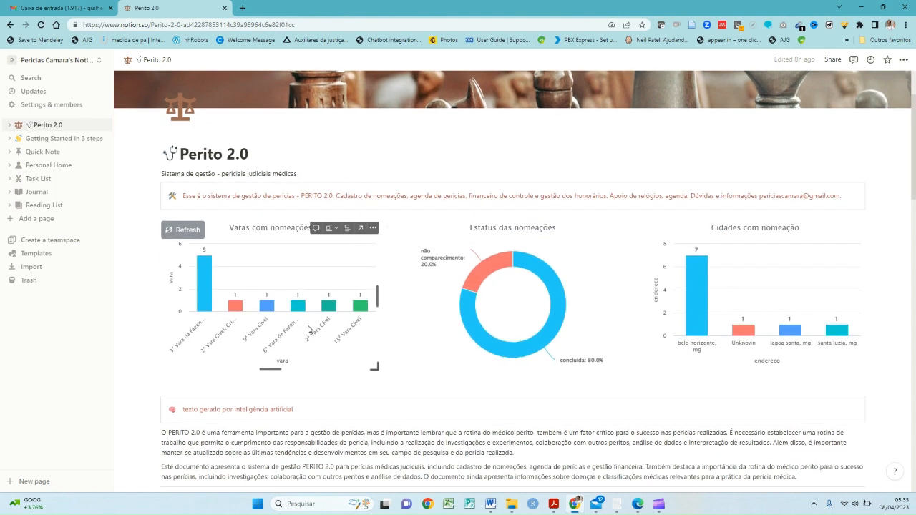
pyautogui.scroll(-1, 309, 329)
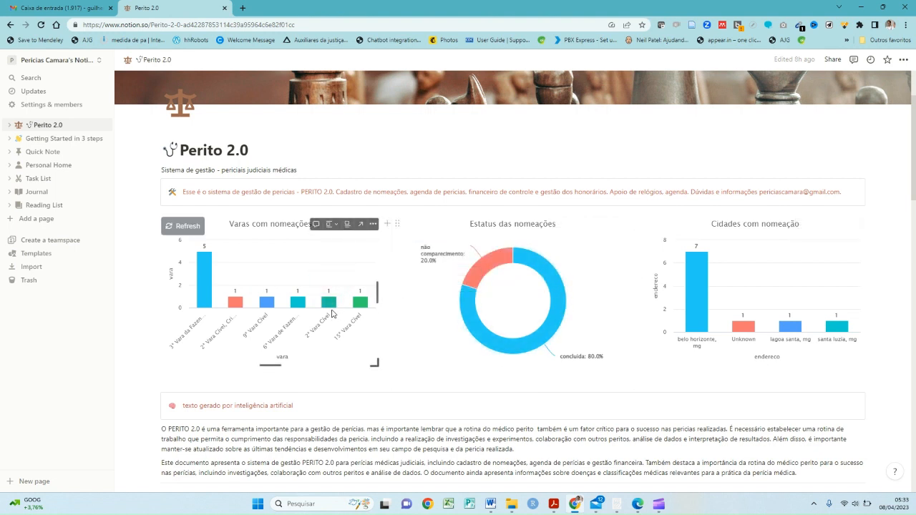
pyautogui.scroll(-1, 331, 312)
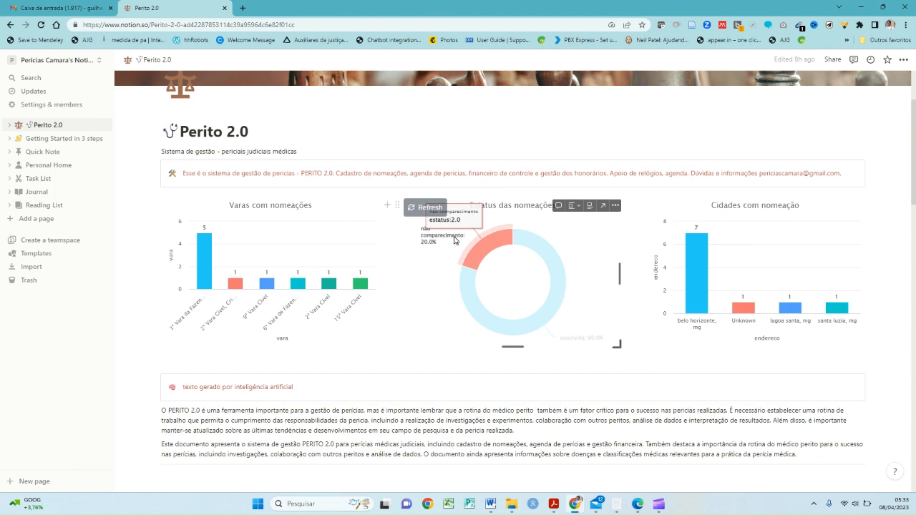
pyautogui.scroll(-3, 454, 240)
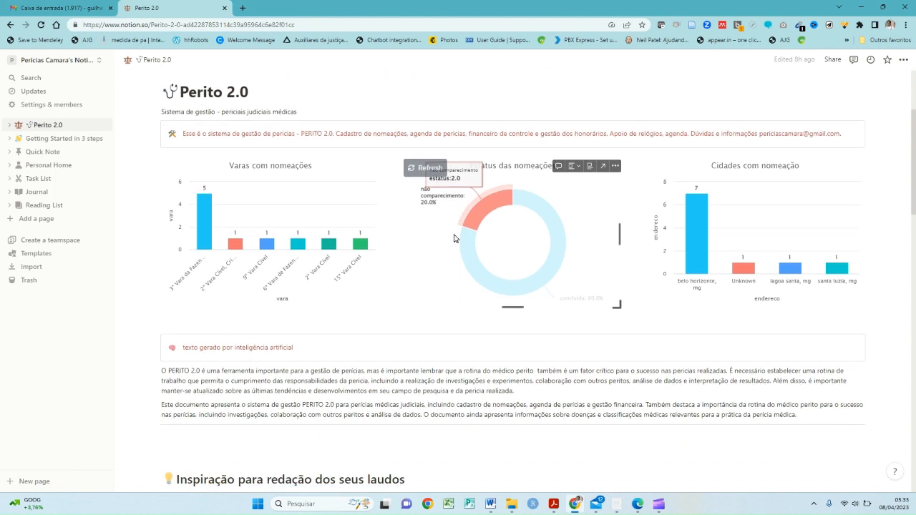
# Step: Examine the AI-generated text, the "gerador de citações" quote card, the clock and the calendar on the Perito 2.0 page
pyautogui.scroll(-2, 262, 265)
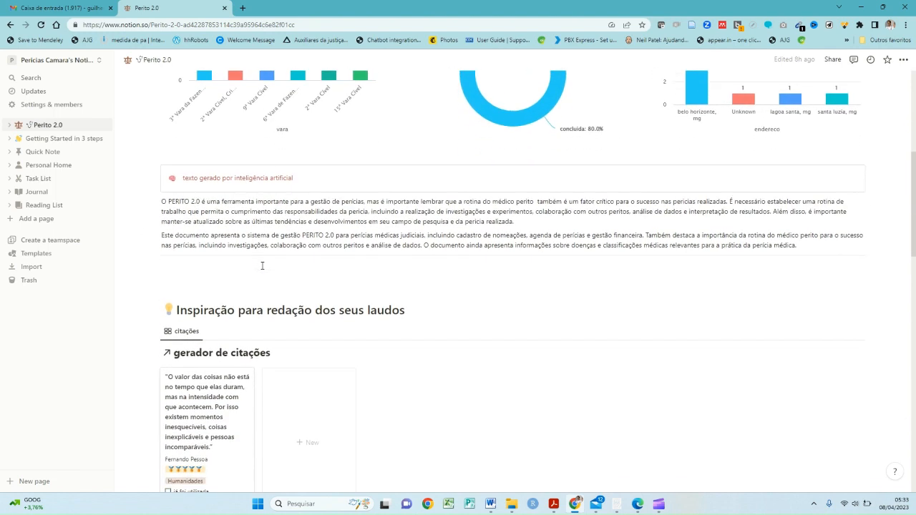
pyautogui.scroll(-2, 262, 266)
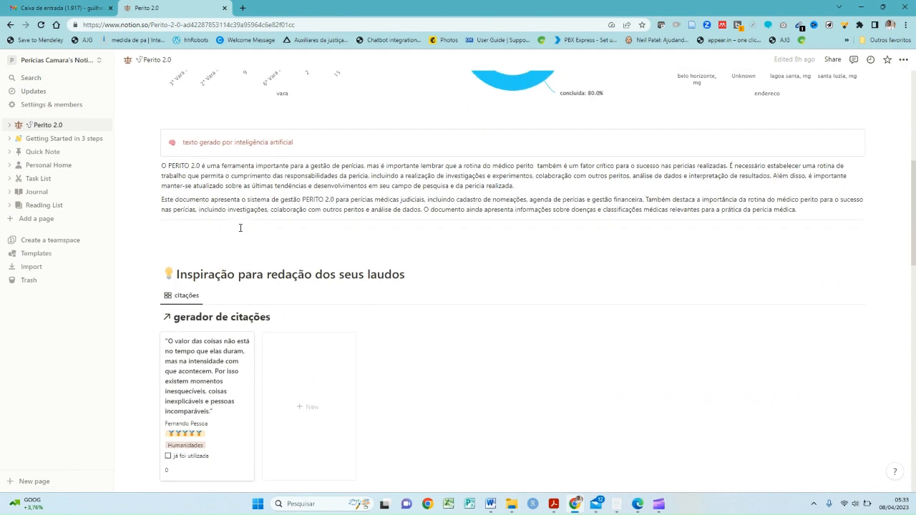
pyautogui.scroll(-1, 226, 280)
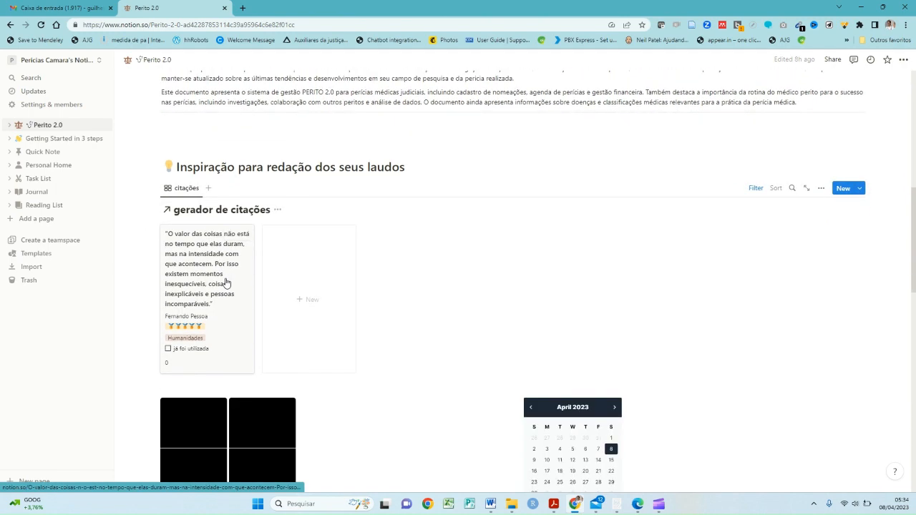
pyautogui.scroll(-1, 222, 236)
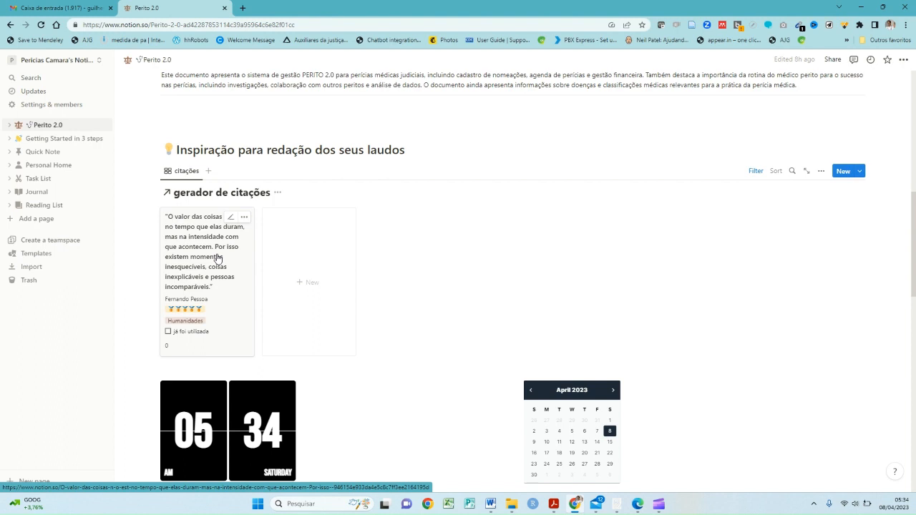
pyautogui.scroll(-3, 217, 257)
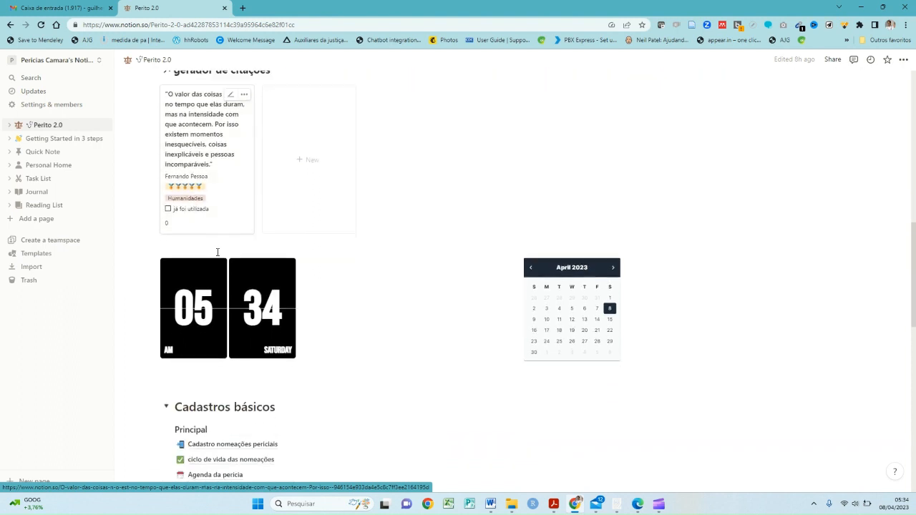
pyautogui.scroll(-3, 290, 309)
# Step: Open the "Cadastro nomeações periciais" database from the Principal list under Cadastros básicos and view an author entry
pyautogui.rightClick(289, 309)
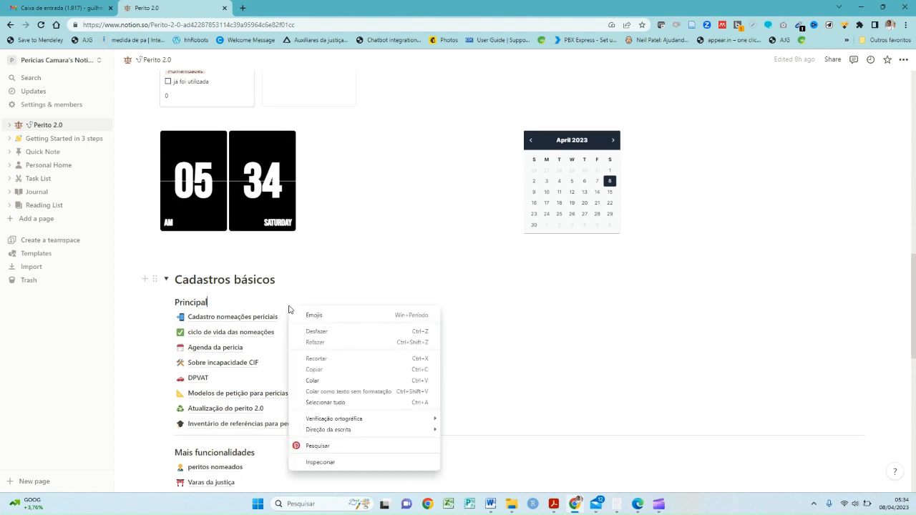
pyautogui.click(528, 303)
pyautogui.click(213, 316)
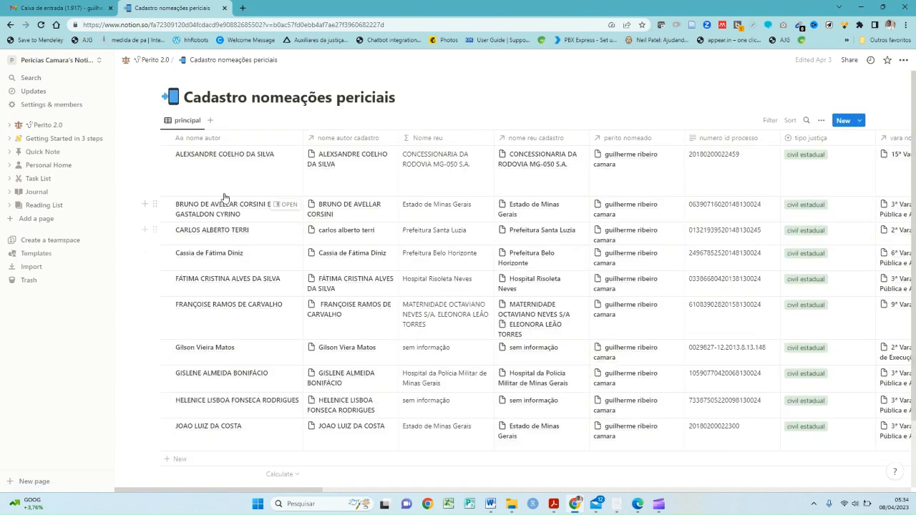
pyautogui.click(252, 204)
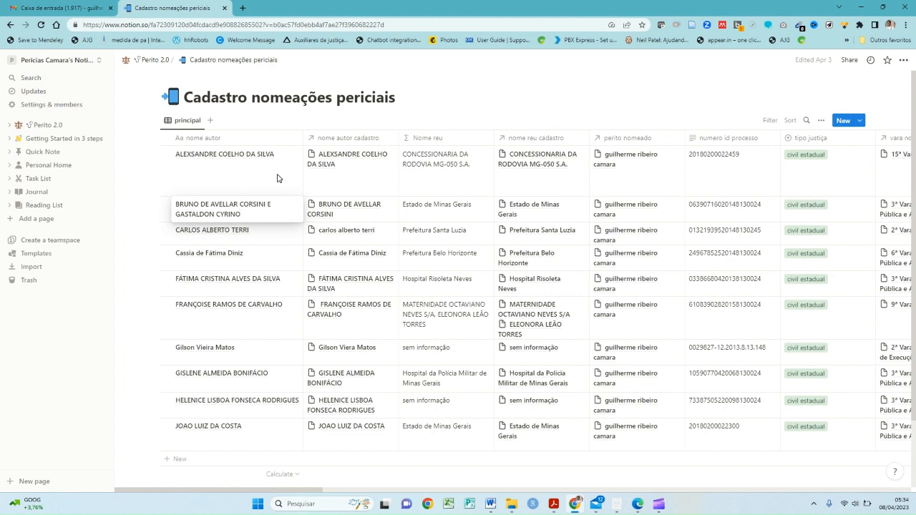
# Step: Return to the Perito 2.0 page and reopen "Cadastro nomeações periciais" from the Cadastros básicos section
pyautogui.click(148, 60)
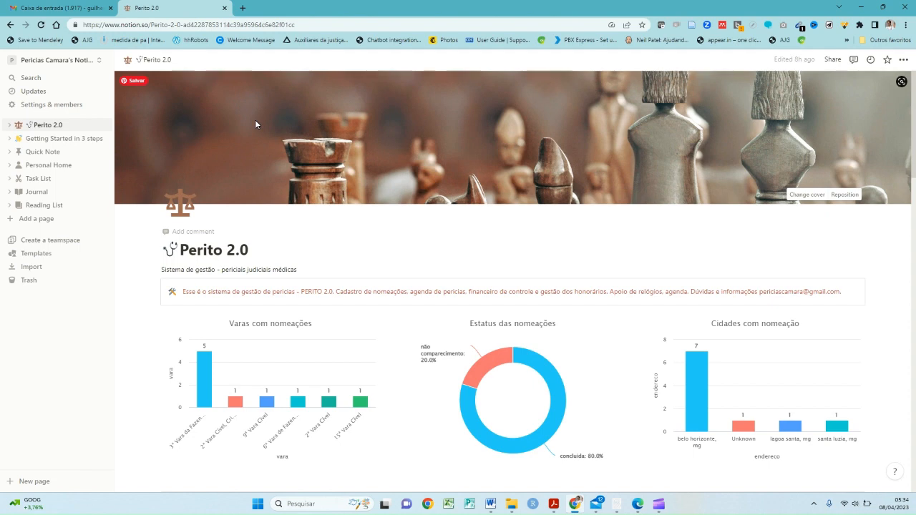
pyautogui.scroll(-3, 255, 125)
pyautogui.scroll(-7, 242, 98)
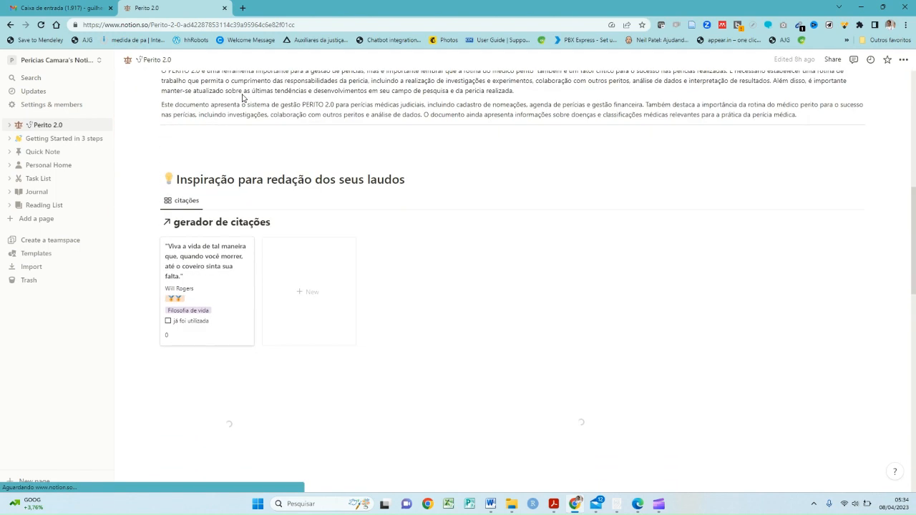
pyautogui.scroll(-1, 232, 77)
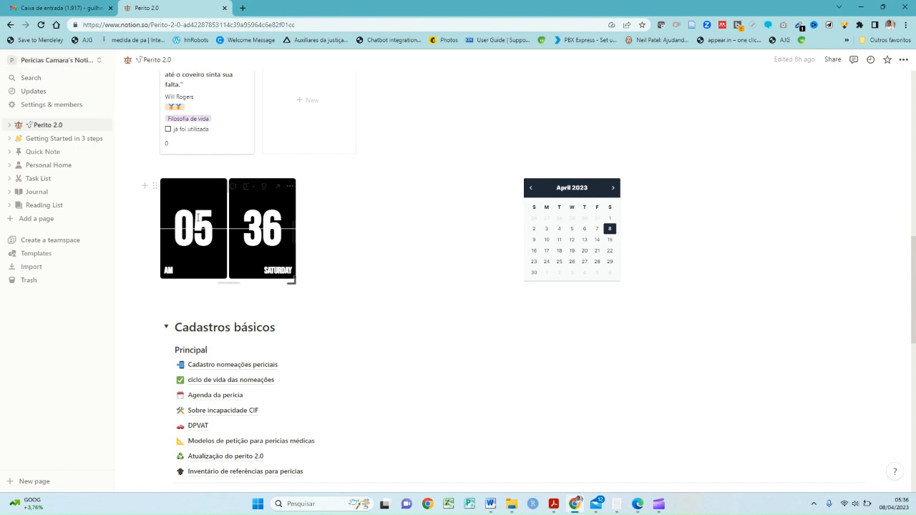
pyautogui.click(254, 364)
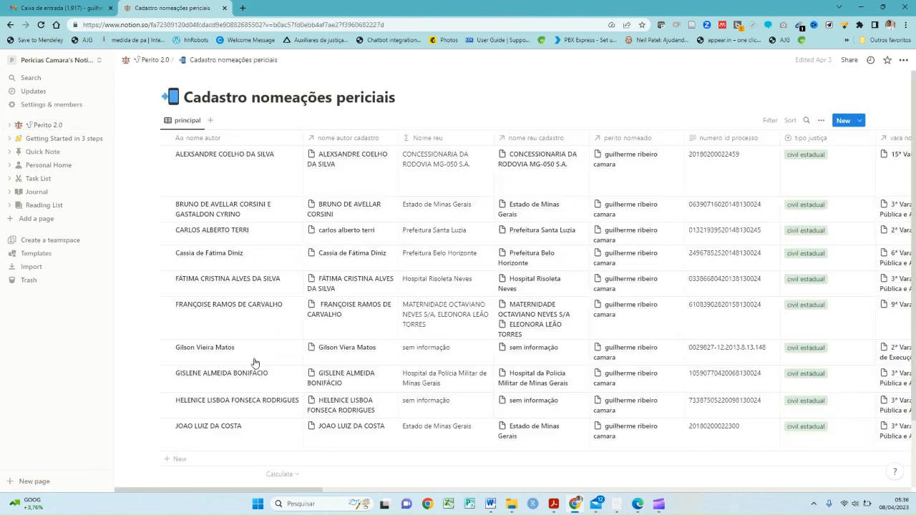
# Step: Go back to the Perito 2.0 page and bring the Principal list of Cadastros básicos into view
pyautogui.click(157, 64)
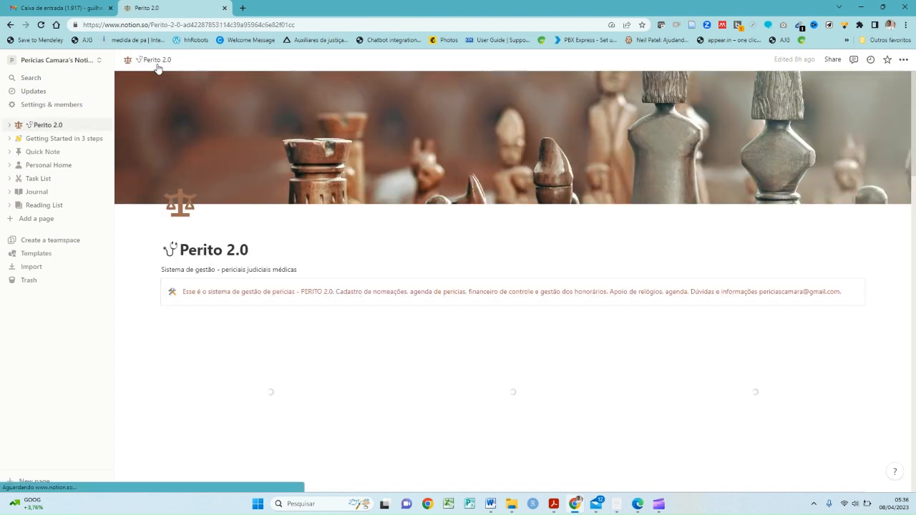
pyautogui.scroll(-2, 236, 205)
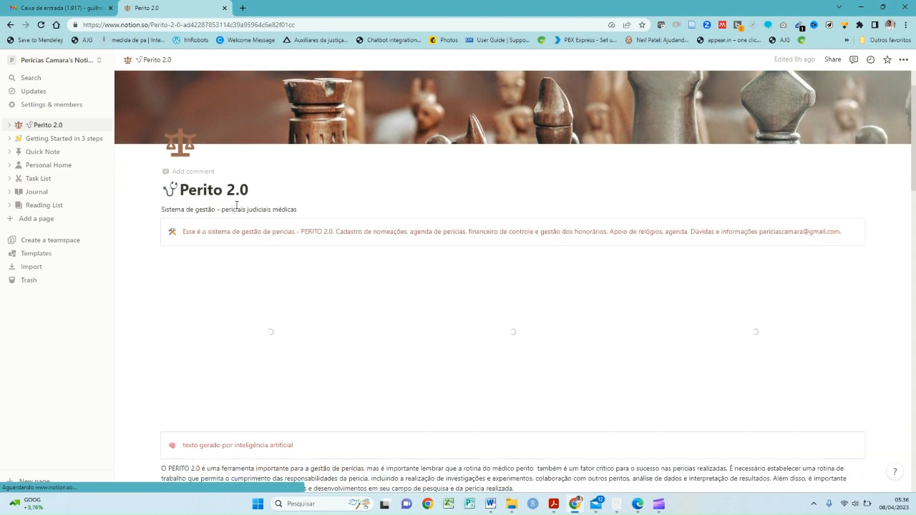
pyautogui.scroll(-7, 236, 205)
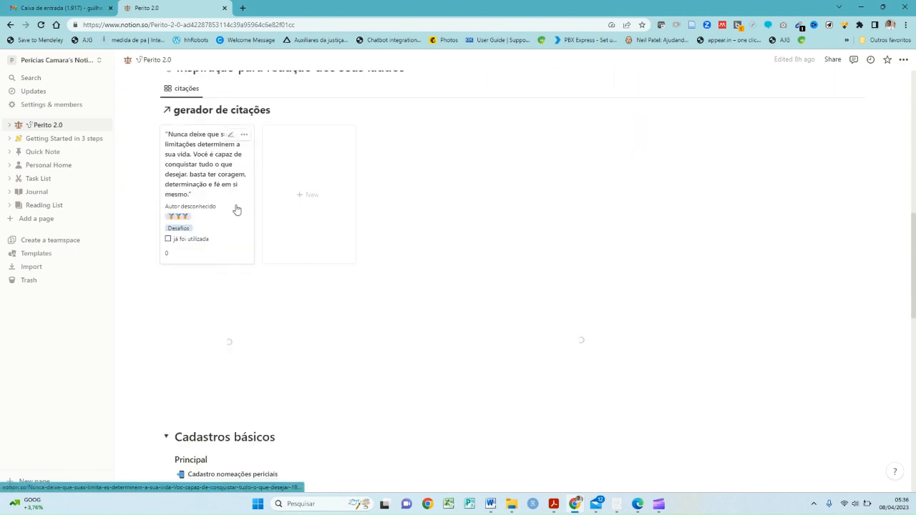
pyautogui.scroll(-4, 236, 209)
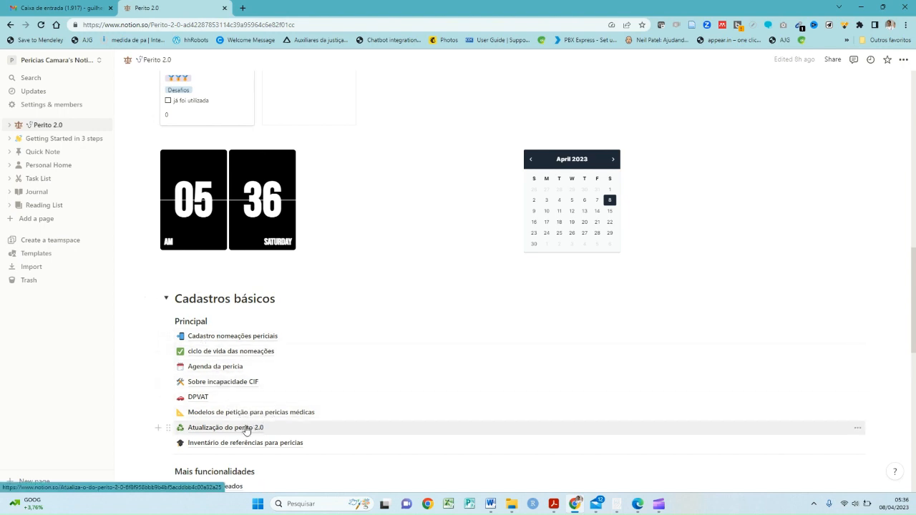
# Step: Collapse the Cadastros básicos section on the Perito 2.0 page and expand it again
pyautogui.scroll(-2, 231, 413)
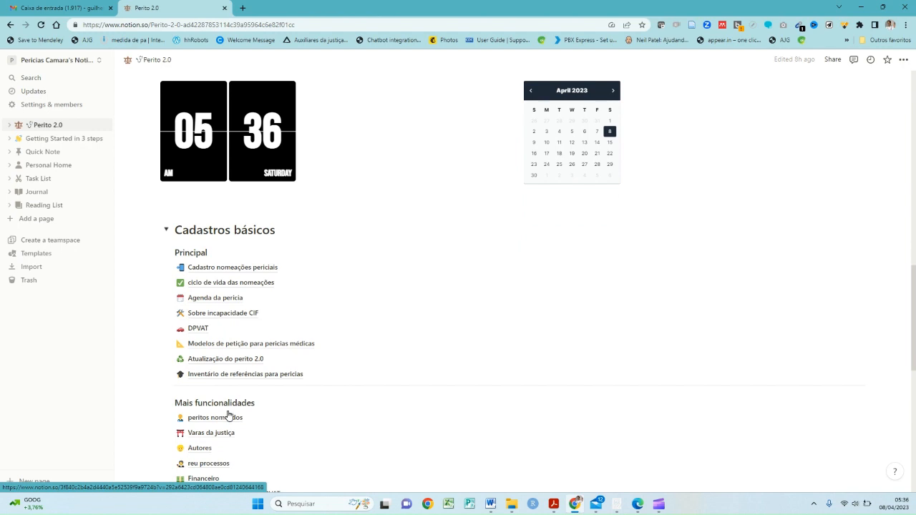
pyautogui.click(166, 230)
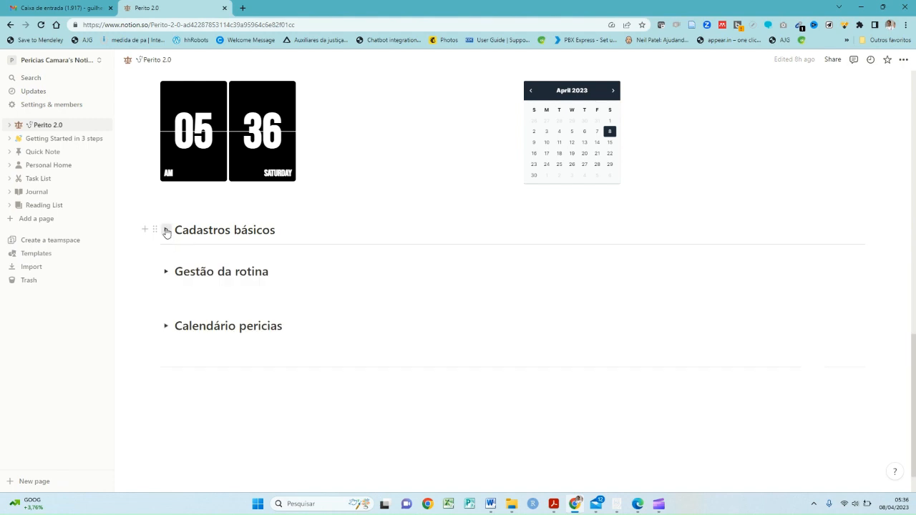
pyautogui.click(166, 231)
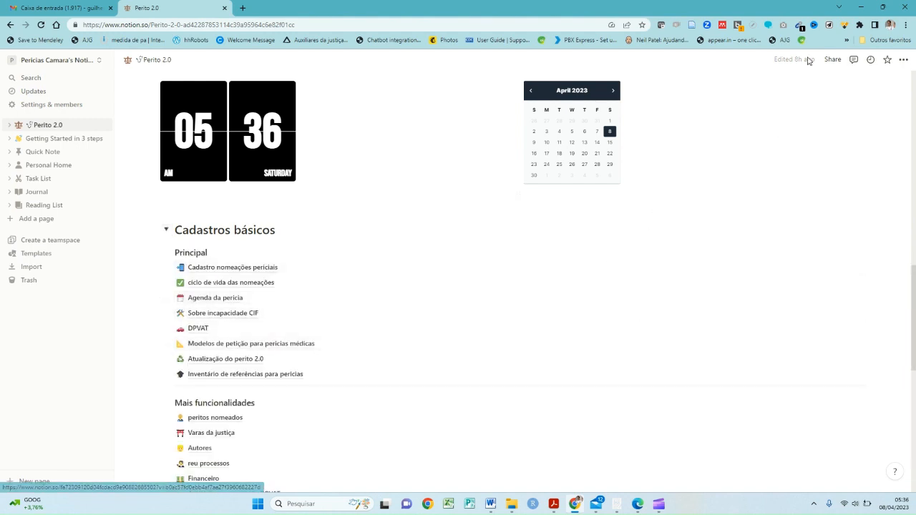
# Step: Minimize the browser, launch Pointofix from the desktop and start its drawing mode
pyautogui.click(858, 10)
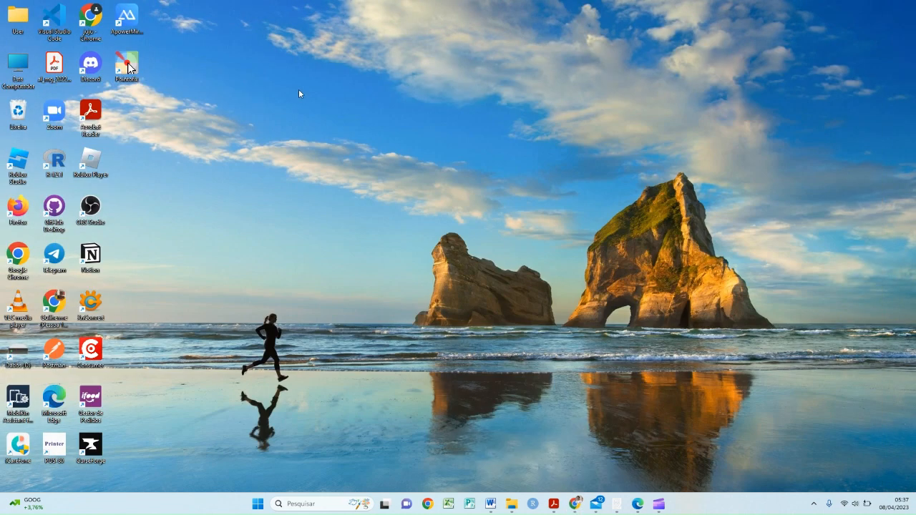
pyautogui.doubleClick(127, 64)
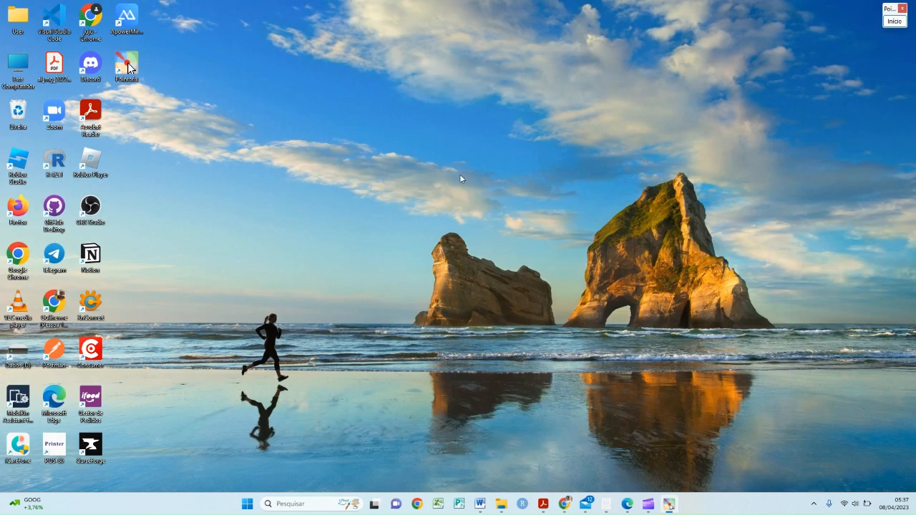
pyautogui.click(894, 21)
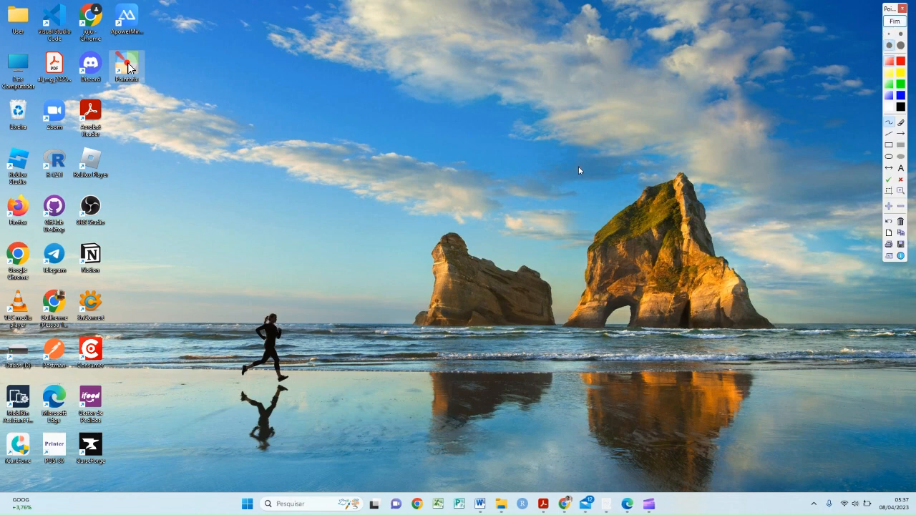
pyautogui.hotkey('alt', 'Tab')
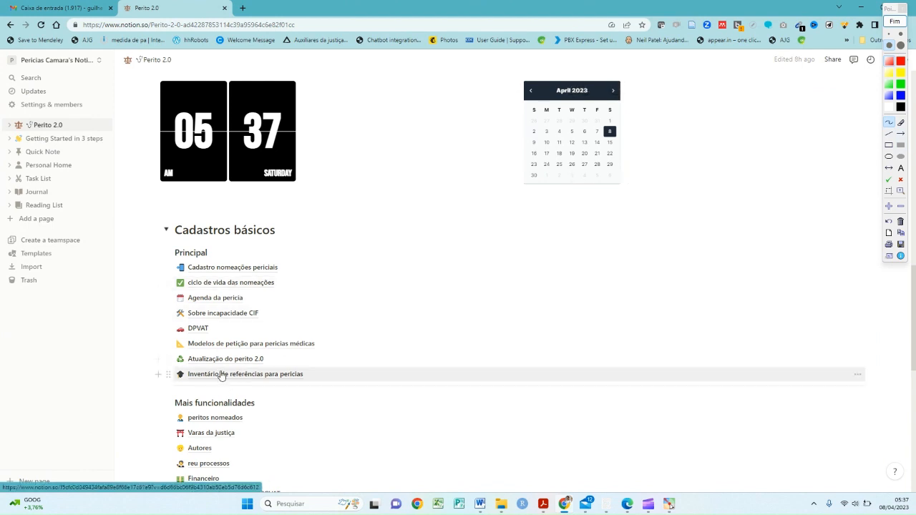
pyautogui.moveTo(182, 359); pyautogui.dragTo(207, 375)
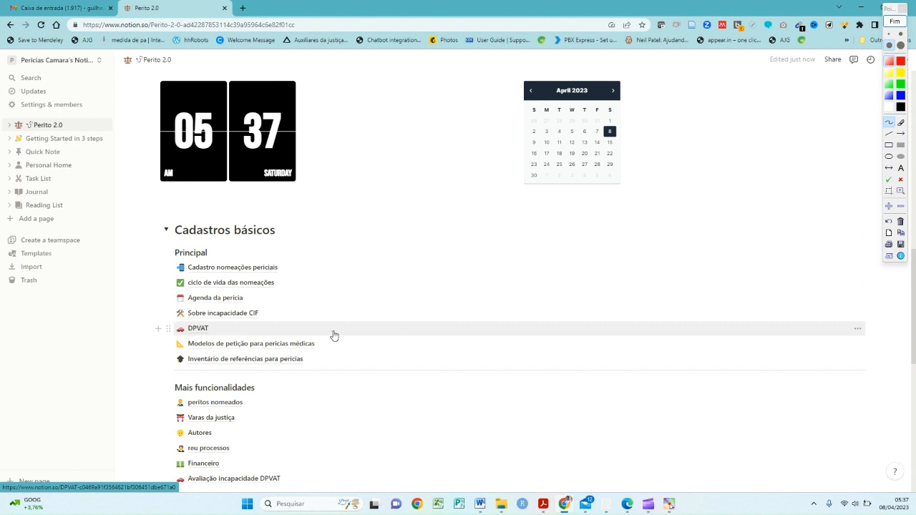
pyautogui.hotkey('ctrl', 'z')
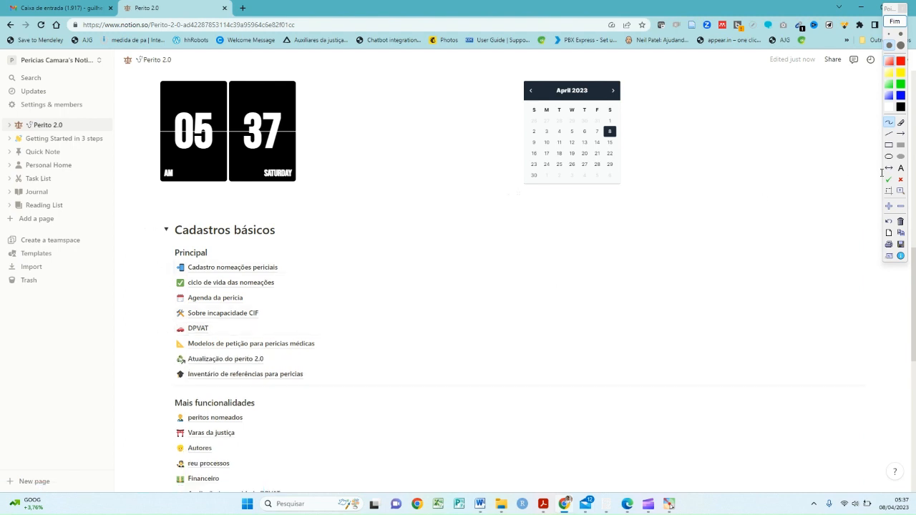
# Step: Set a yellow pen with the smallest tip, restart drawing mode over the Perito 2.0 page and draw a stroke over "Atualização do perito 2.0"
pyautogui.click(898, 73)
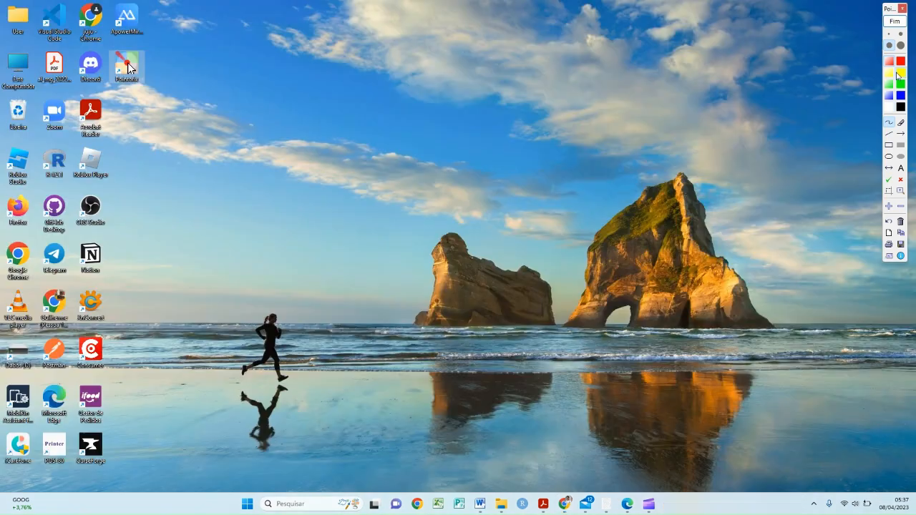
pyautogui.click(889, 34)
pyautogui.hotkey('alt', 'Tab')
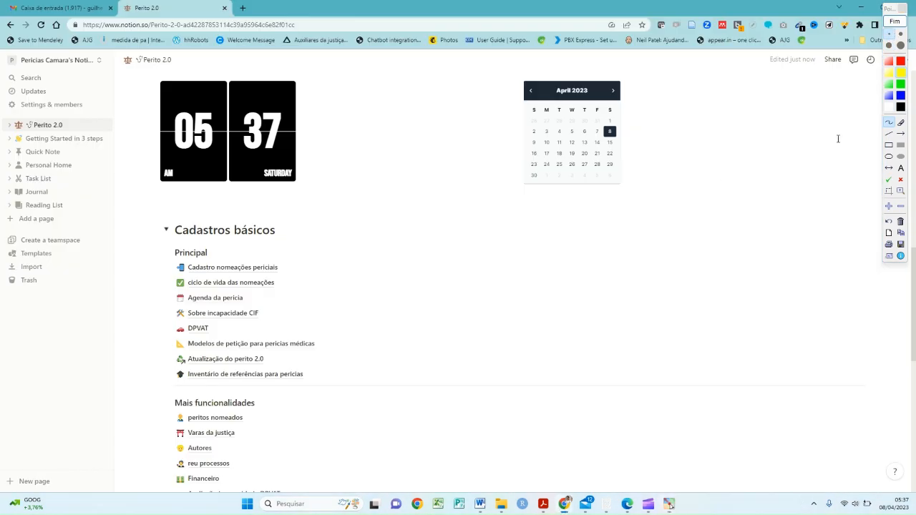
pyautogui.click(898, 24)
pyautogui.click(725, 48)
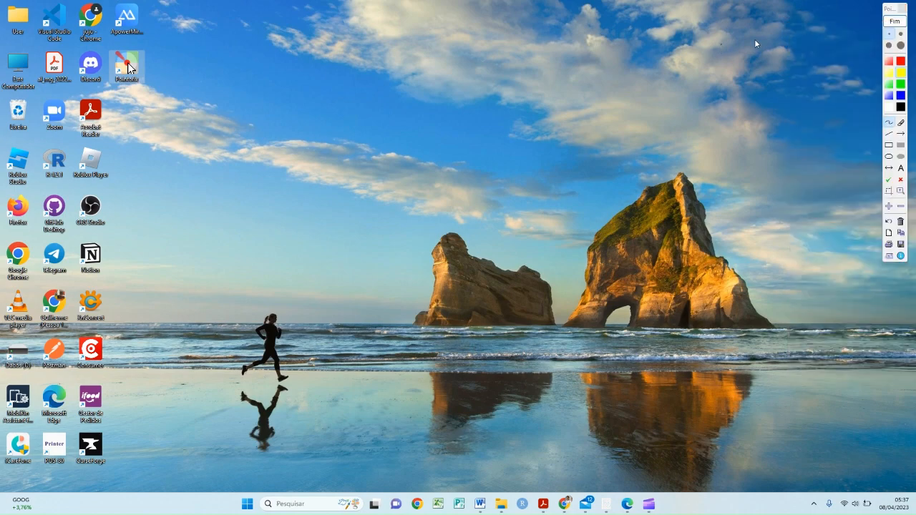
pyautogui.click(893, 24)
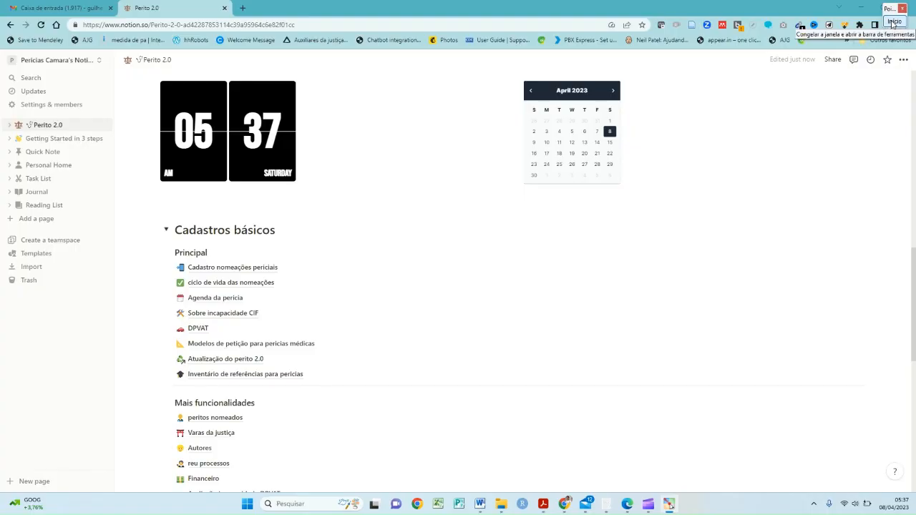
pyautogui.click(893, 24)
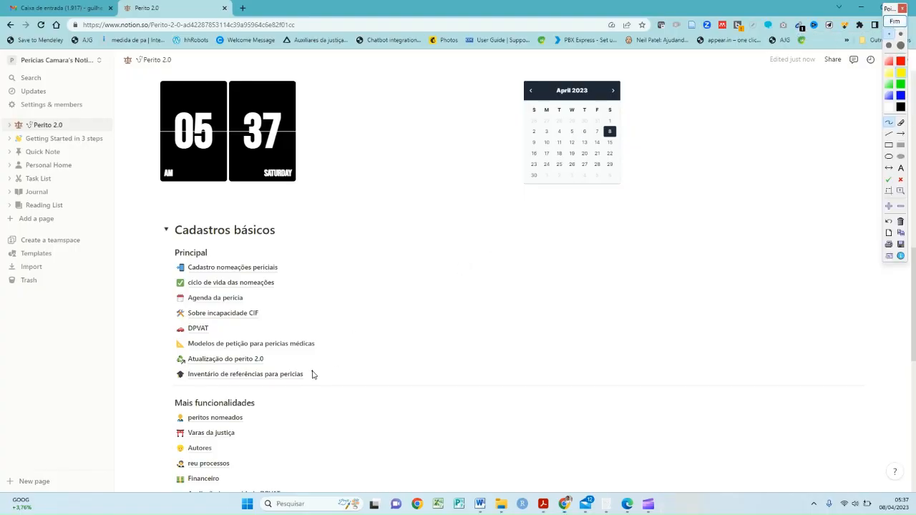
pyautogui.moveTo(263, 360); pyautogui.dragTo(197, 375)
# Step: Change the pen colour to red and erase the yellow stroke over "Atualização do perito 2.0"
pyautogui.click(903, 63)
pyautogui.rightClick(907, 130)
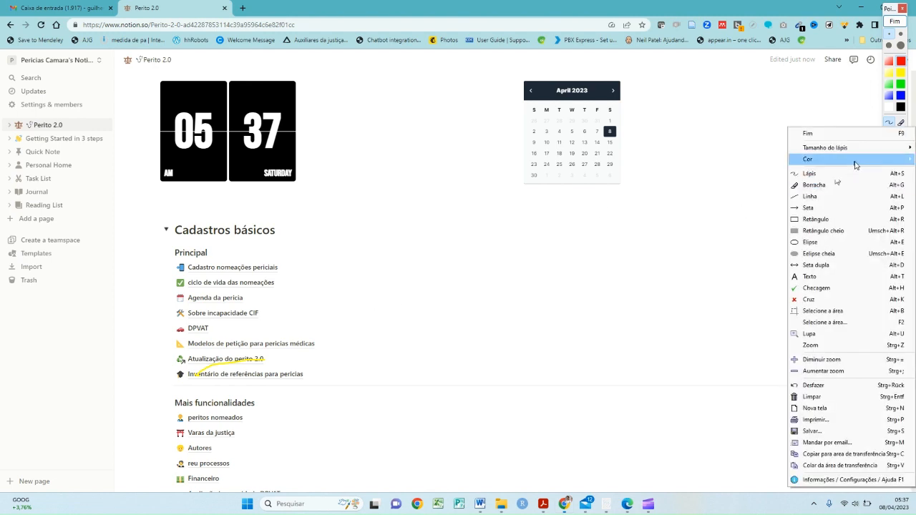
pyautogui.click(880, 135)
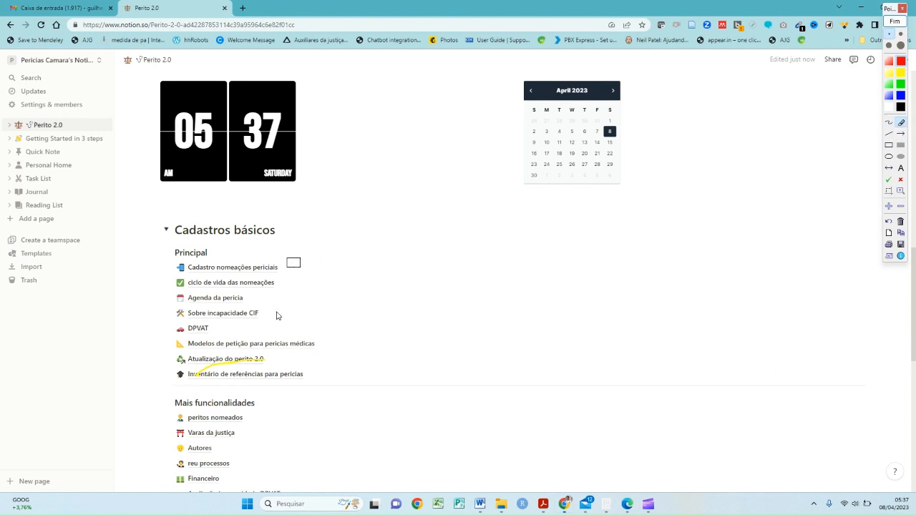
pyautogui.moveTo(244, 359)
pyautogui.mouseDown()
pyautogui.moveTo(204, 373)
pyautogui.moveTo(274, 353)
pyautogui.mouseUp()
# Step: Circle "Atualização do perito 2.0" in red with the pencil, add arrows there and beside the Cadastros básicos toggle, and end drawing mode
pyautogui.click(890, 125)
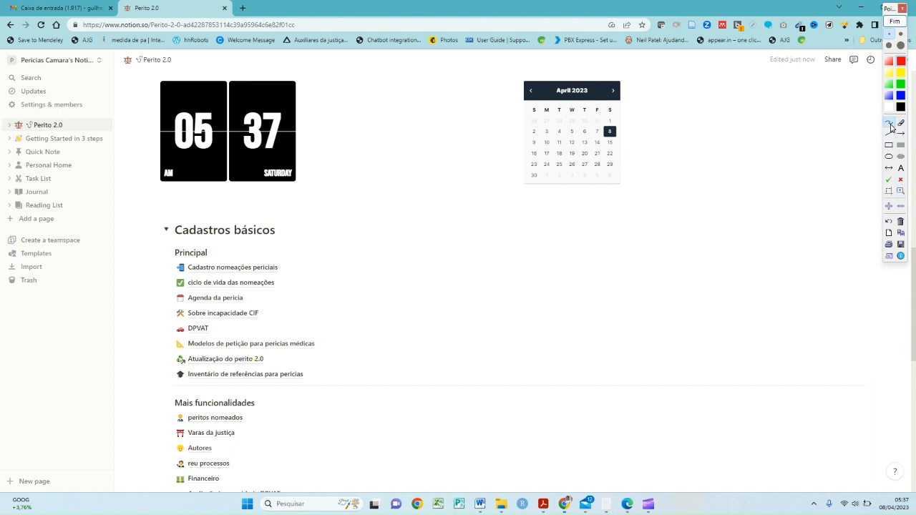
pyautogui.moveTo(203, 353)
pyautogui.mouseDown()
pyautogui.moveTo(133, 352)
pyautogui.moveTo(175, 374)
pyautogui.moveTo(292, 363)
pyautogui.moveTo(194, 350)
pyautogui.moveTo(169, 359)
pyautogui.mouseUp()
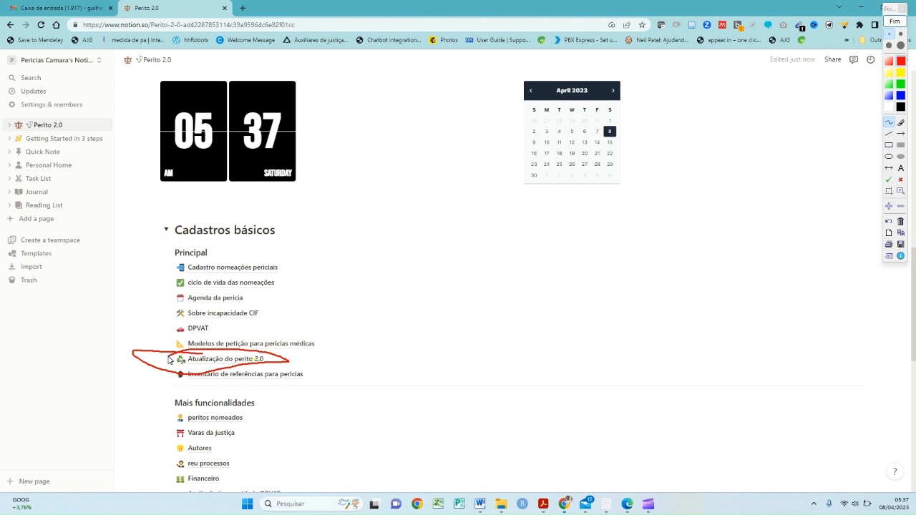
pyautogui.moveTo(114, 396)
pyautogui.mouseDown()
pyautogui.moveTo(172, 366)
pyautogui.moveTo(163, 380)
pyautogui.mouseUp()
pyautogui.moveTo(153, 241)
pyautogui.mouseDown()
pyautogui.moveTo(178, 228)
pyautogui.moveTo(175, 244)
pyautogui.moveTo(147, 255)
pyautogui.moveTo(161, 250)
pyautogui.mouseUp()
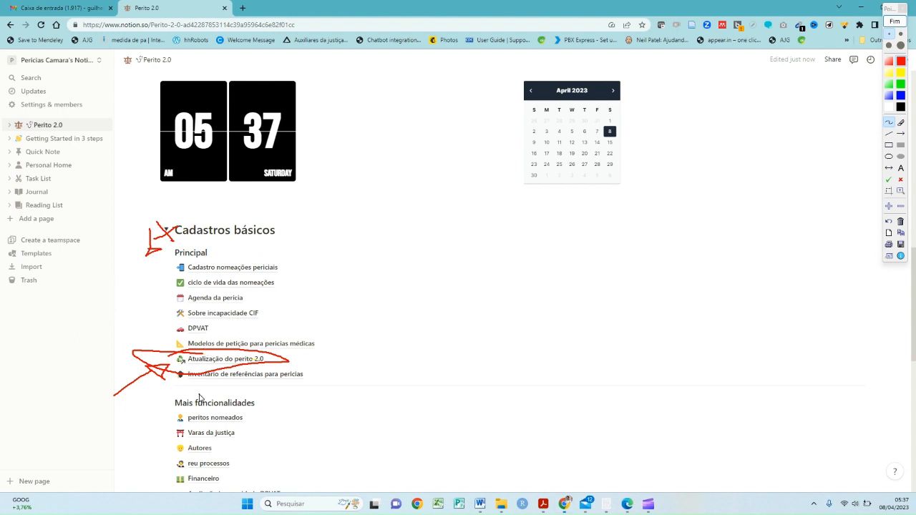
pyautogui.moveTo(218, 329)
pyautogui.mouseDown()
pyautogui.moveTo(192, 283)
pyautogui.moveTo(272, 308)
pyautogui.mouseUp()
pyautogui.click(894, 21)
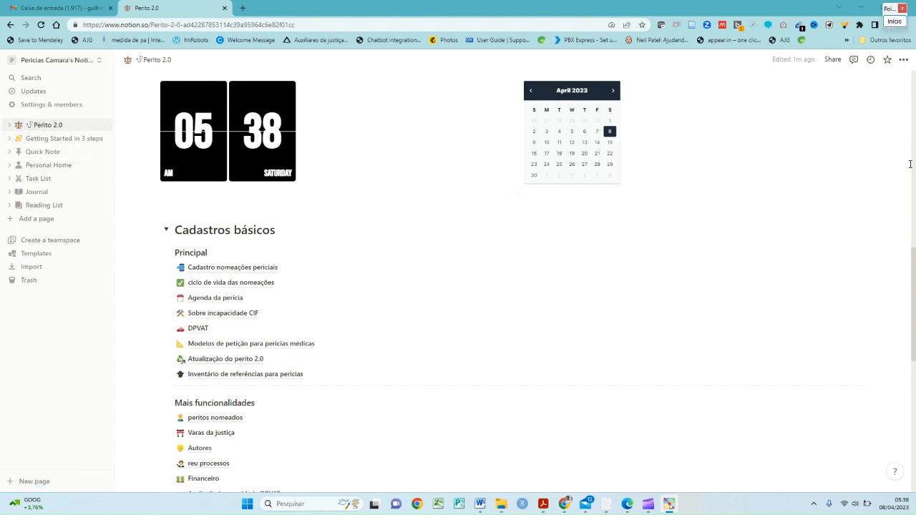
# Step: Restart Pointofix drawing mode, mark the Notion sidebar with red freehand strokes and end drawing mode
pyautogui.click(893, 10)
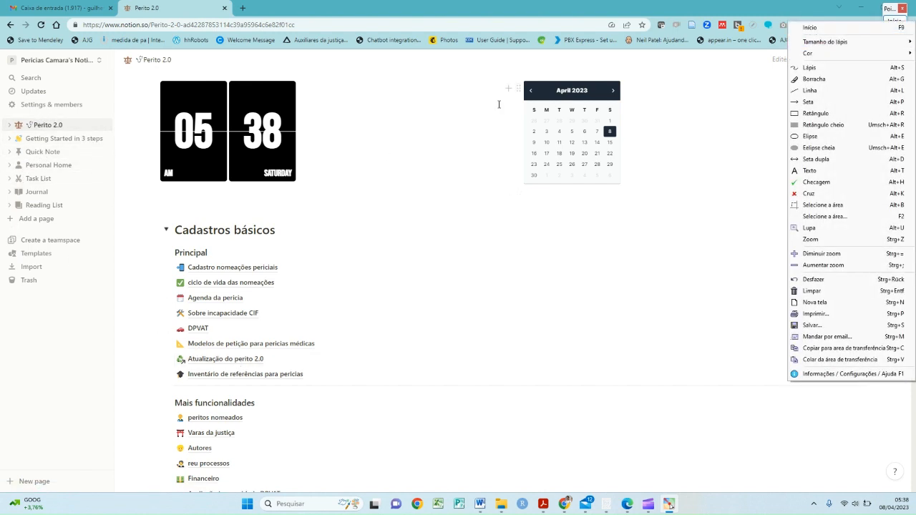
pyautogui.click(812, 28)
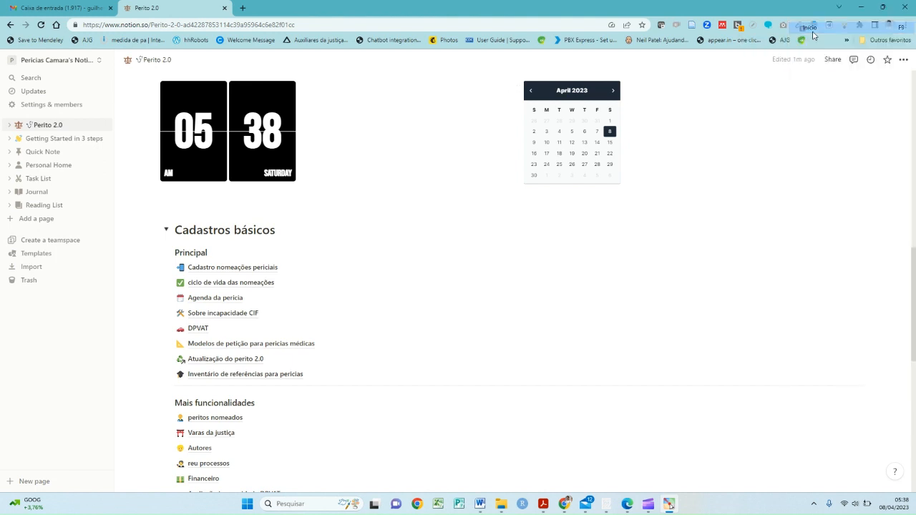
pyautogui.moveTo(41, 100)
pyautogui.mouseDown()
pyautogui.moveTo(97, 108)
pyautogui.moveTo(120, 97)
pyautogui.moveTo(116, 105)
pyautogui.mouseUp()
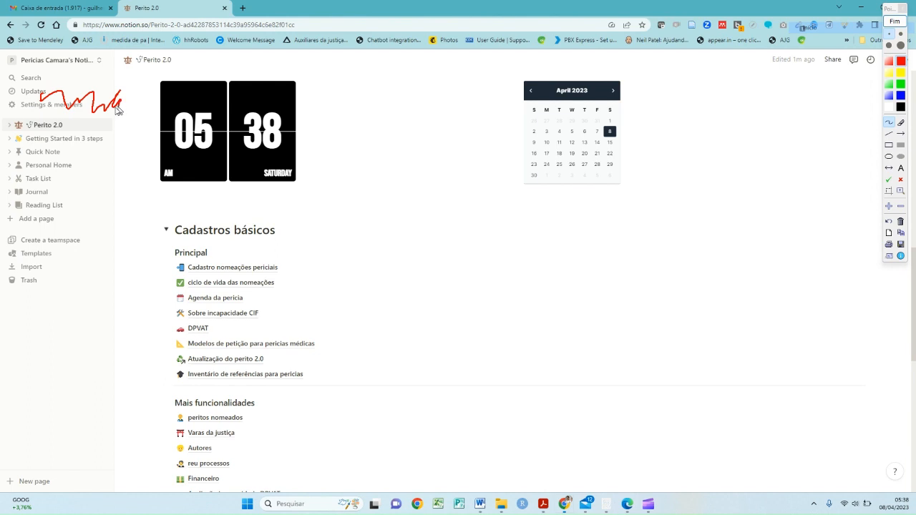
pyautogui.moveTo(50, 106)
pyautogui.mouseDown()
pyautogui.moveTo(55, 175)
pyautogui.moveTo(70, 170)
pyautogui.moveTo(63, 178)
pyautogui.mouseUp()
pyautogui.click(892, 21)
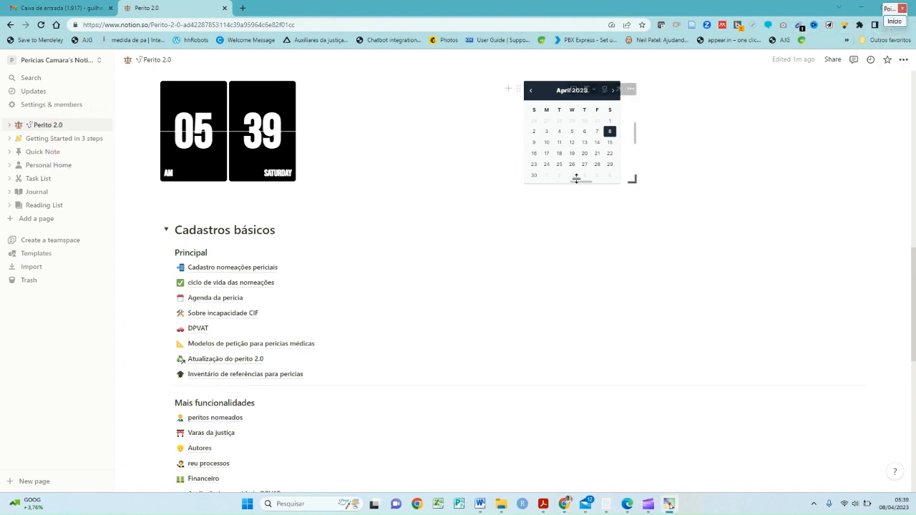
# Step: Open the "Atualização do perito 2.0" page and examine its properties, notice, contact links and "funcionalidades" table
pyautogui.click(242, 361)
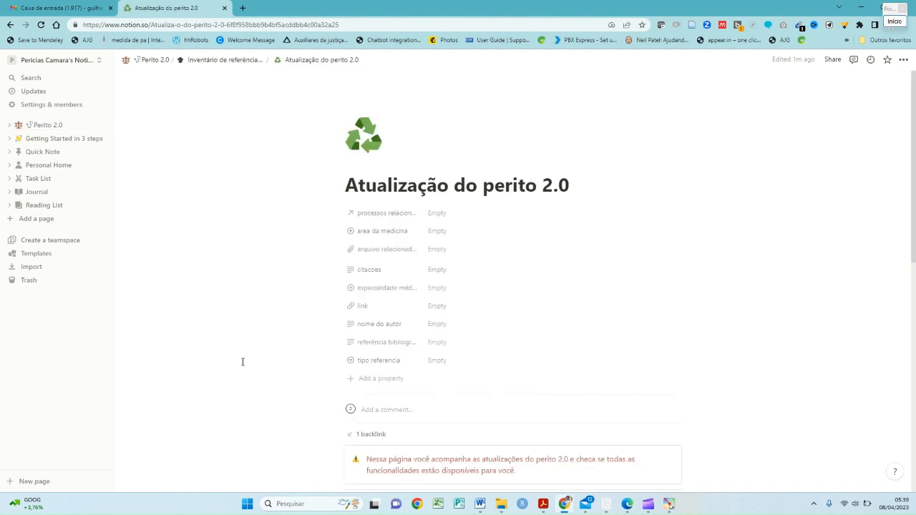
pyautogui.scroll(-2, 323, 321)
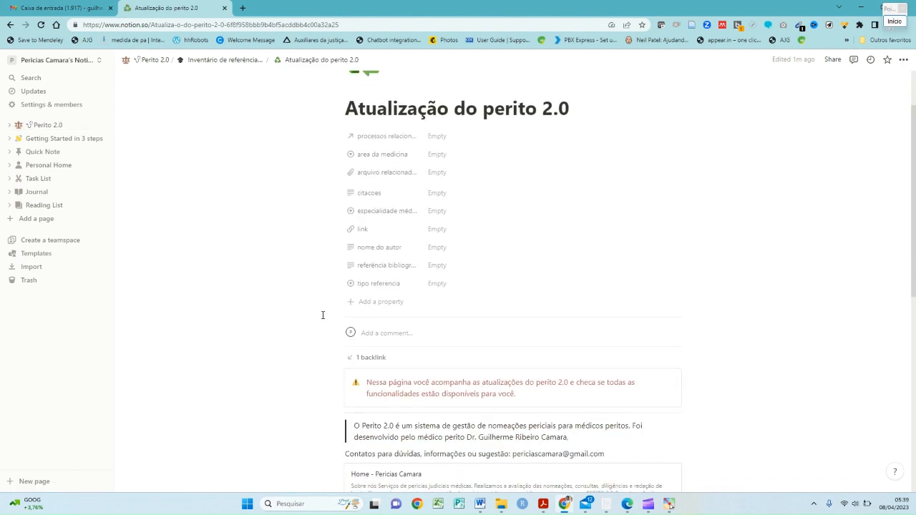
pyautogui.scroll(2, 323, 314)
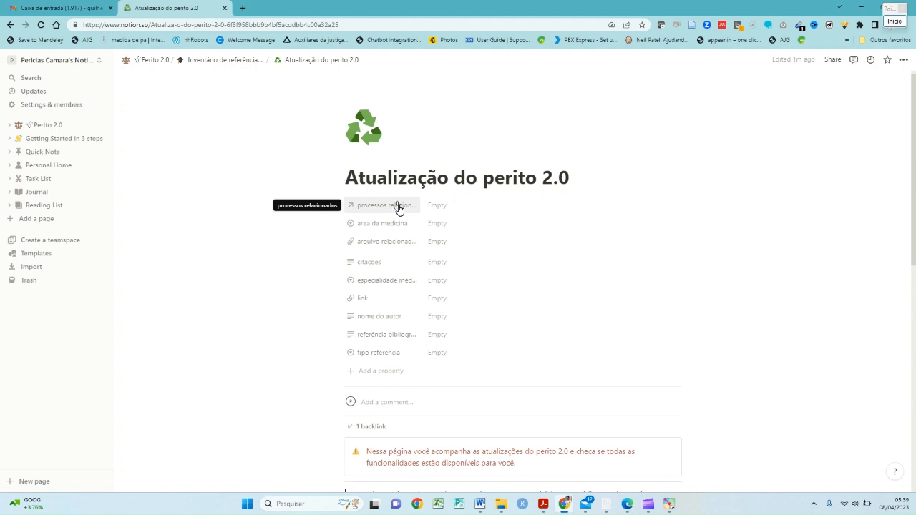
pyautogui.scroll(-3, 399, 208)
pyautogui.scroll(-2, 396, 200)
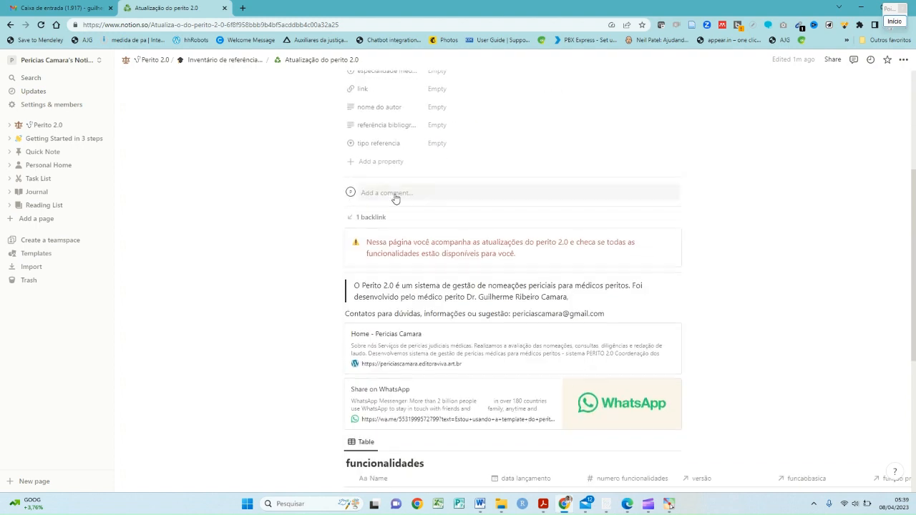
pyautogui.scroll(-1, 418, 266)
pyautogui.scroll(-1, 411, 253)
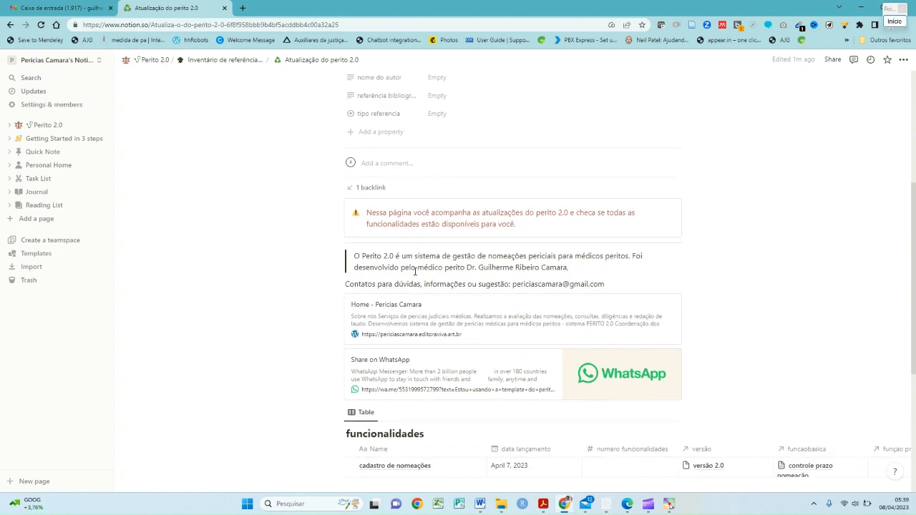
pyautogui.scroll(-3, 483, 281)
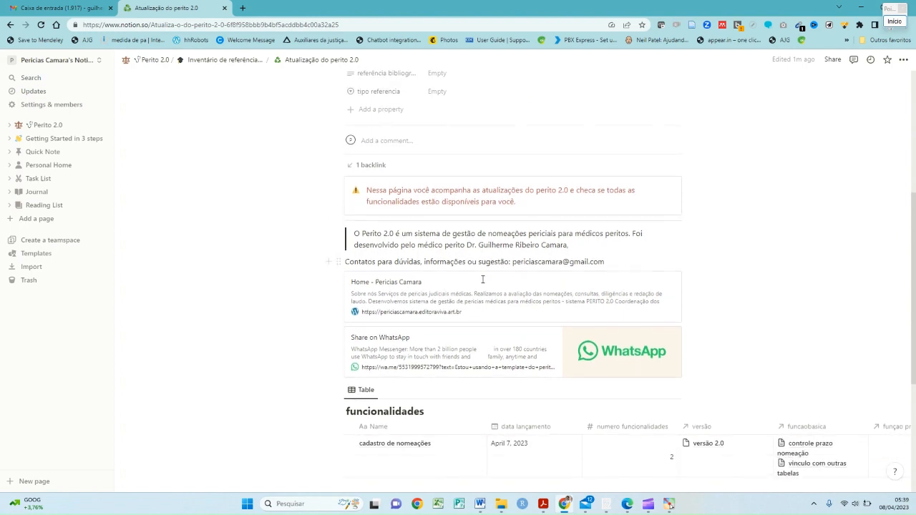
pyautogui.scroll(-3, 484, 308)
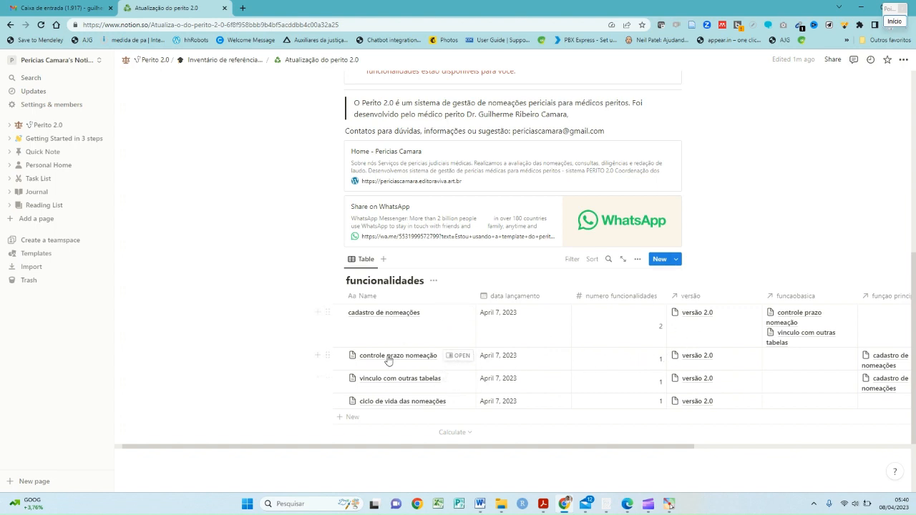
# Step: Open the "cadastro de nomeações" record from the "funcionalidades" table and apply the "Descrição da versão" template to it
pyautogui.click(399, 315)
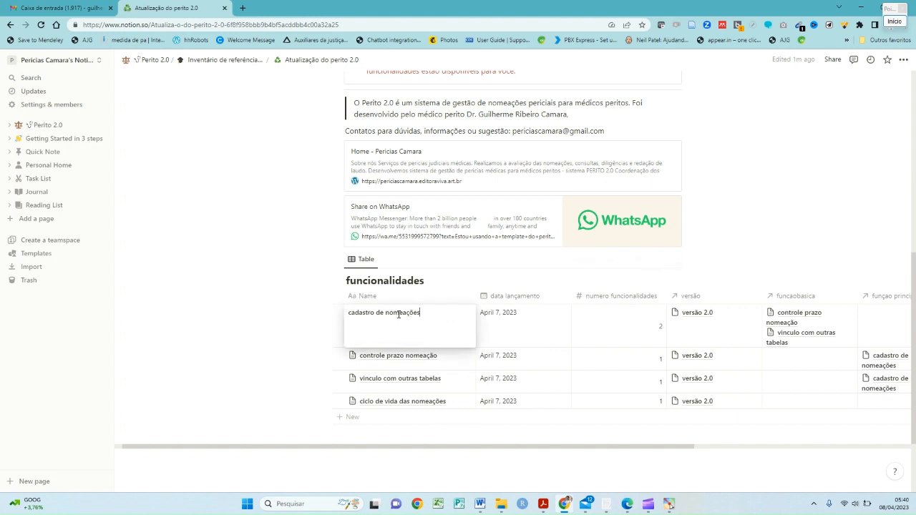
pyautogui.click(492, 328)
pyautogui.press('Escape')
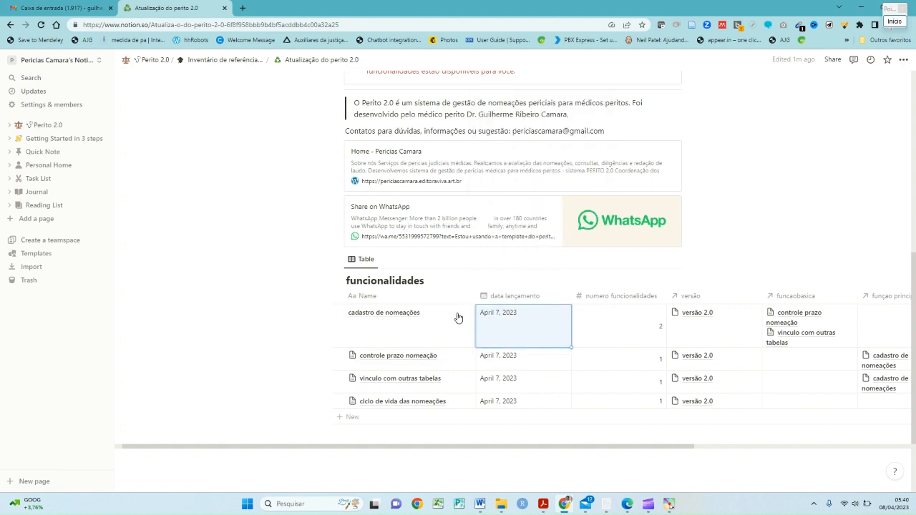
pyautogui.click(459, 313)
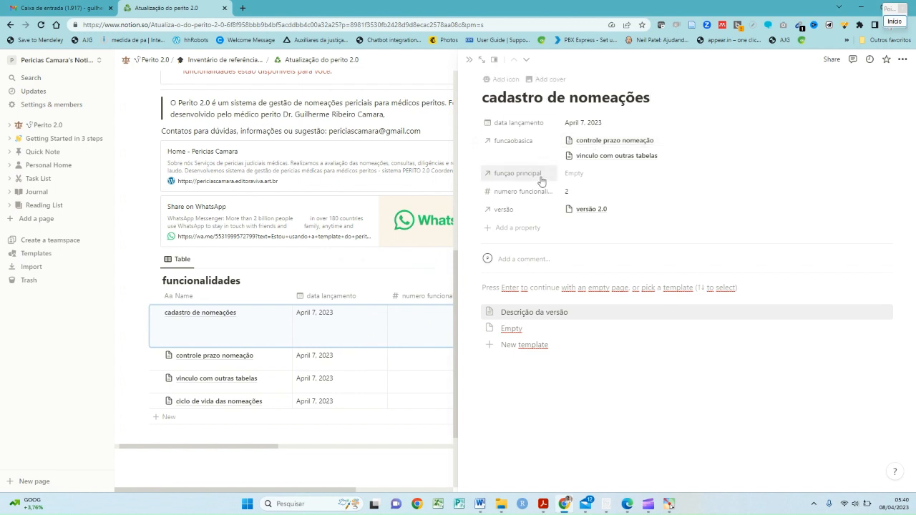
pyautogui.click(543, 313)
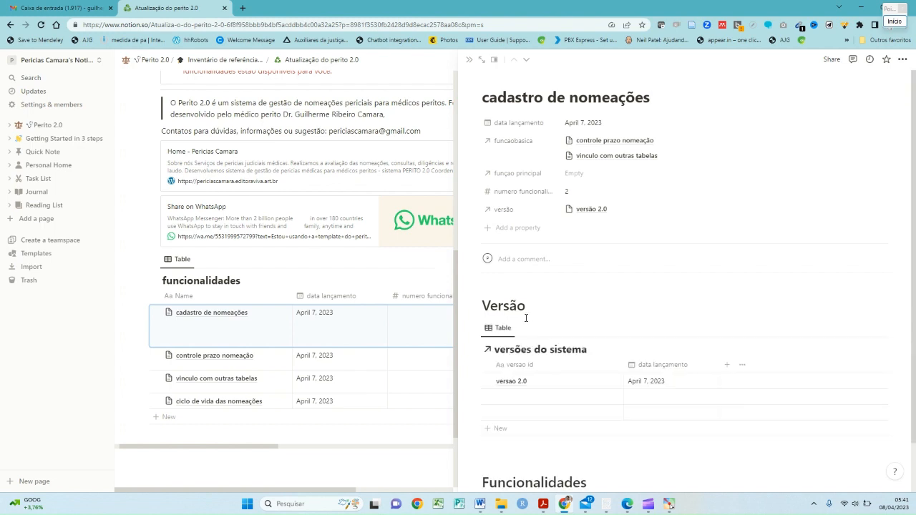
# Step: Under the Funcionalidades heading of the "cadastro de nomeações" record, add the lines "controle prazo nomeações" and "vinculo com outras tabelas"
pyautogui.scroll(-1, 527, 318)
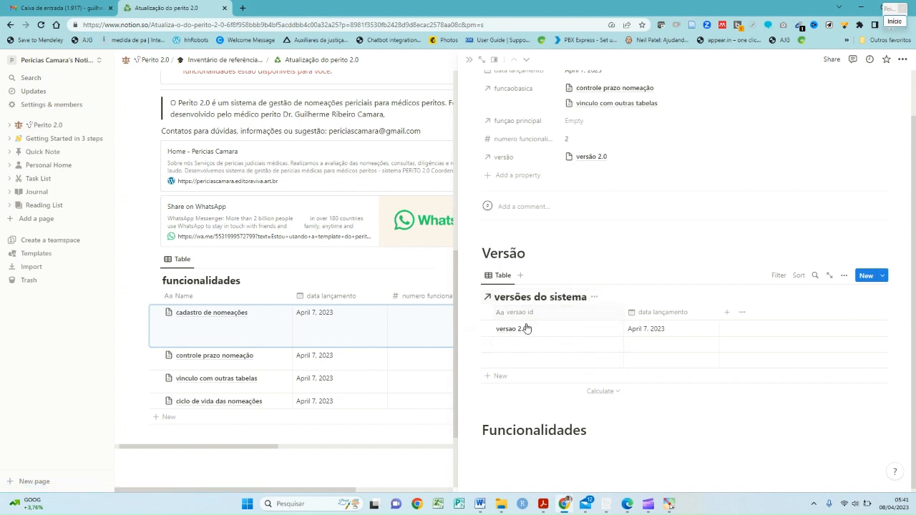
pyautogui.scroll(-1, 518, 315)
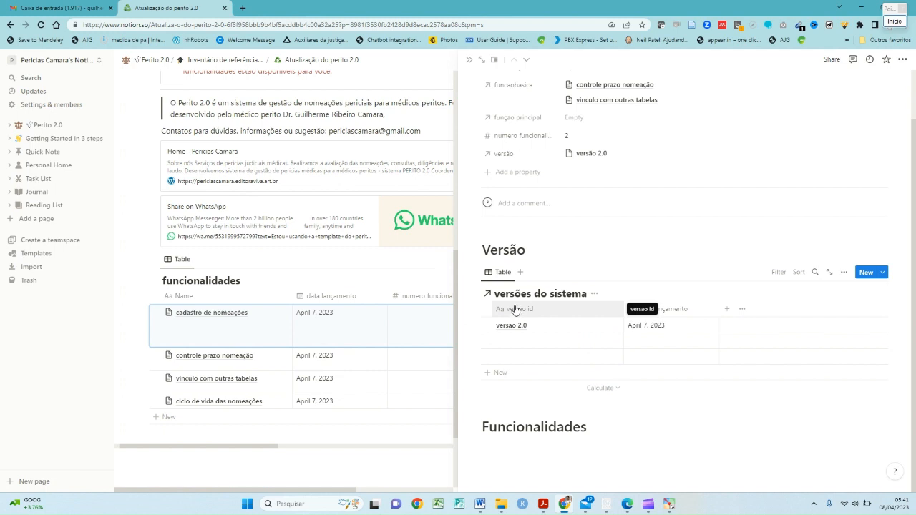
pyautogui.scroll(2, 521, 265)
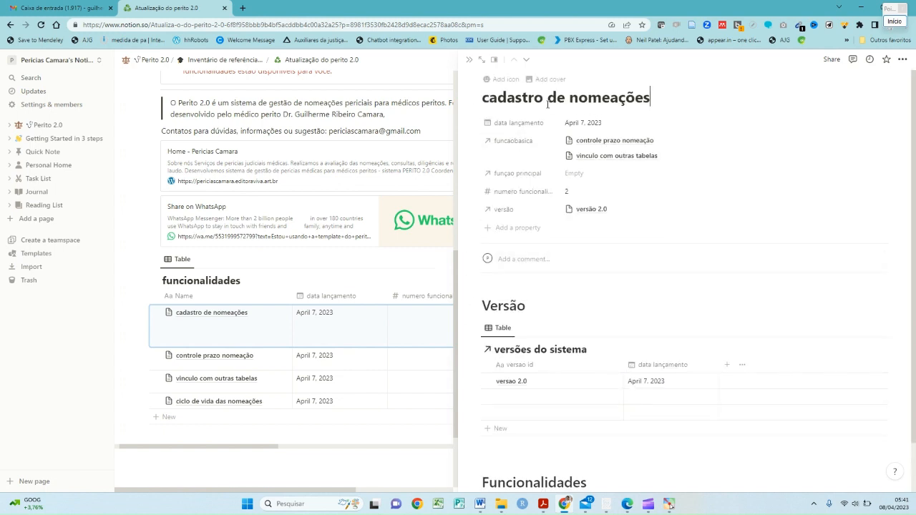
pyautogui.scroll(-2, 605, 221)
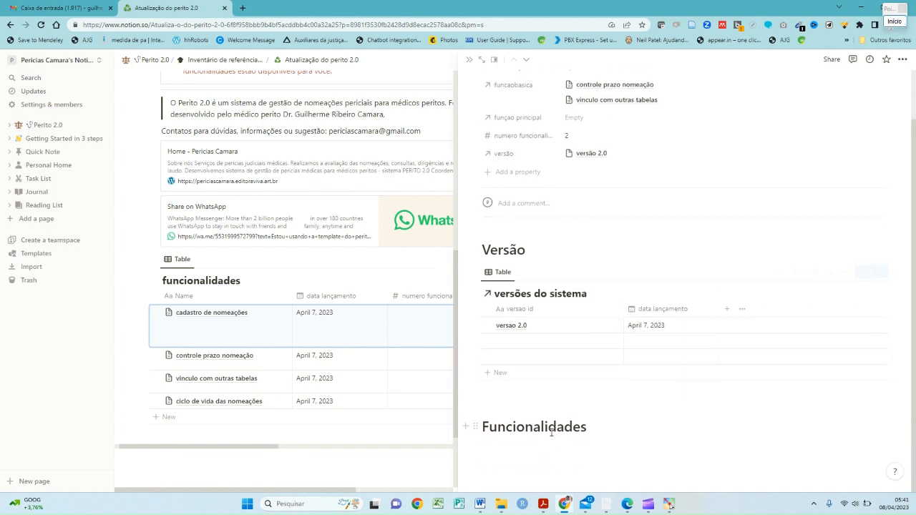
pyautogui.click(590, 422)
pyautogui.press('Return')
pyautogui.write('controle')
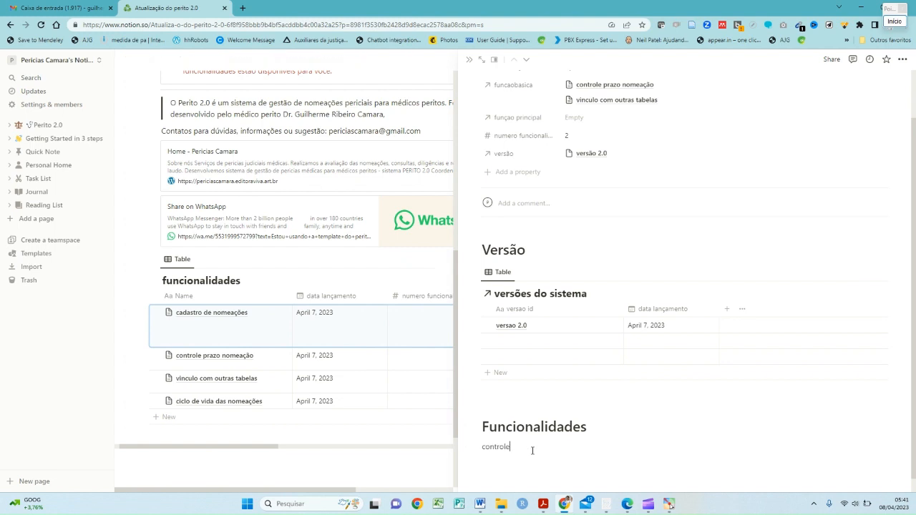
pyautogui.write(' prazo nomeac')
pyautogui.write('ões')
pyautogui.press('Return')
pyautogui.write('vinculo com outras tabelas')
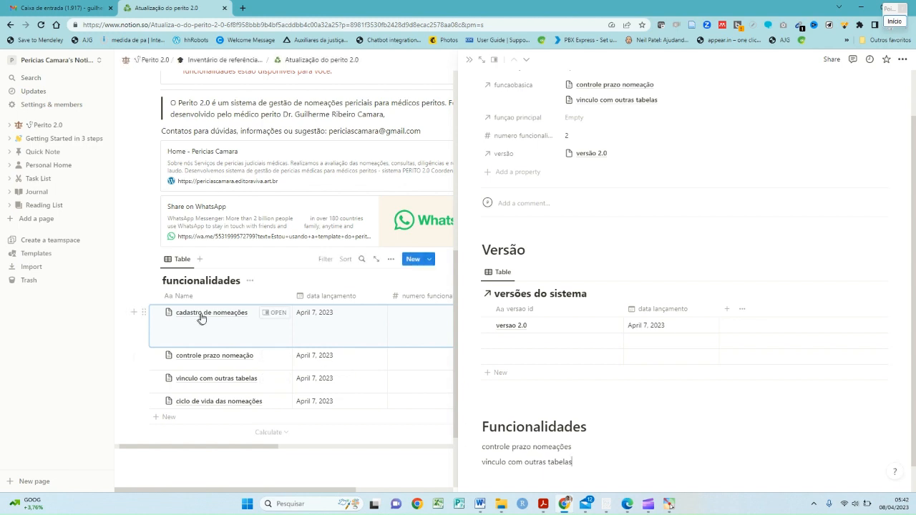
# Step: Insert a "subtarefas" line directly below the Funcionalidades heading and close the "cadastro de nomeações" record
pyautogui.click(601, 433)
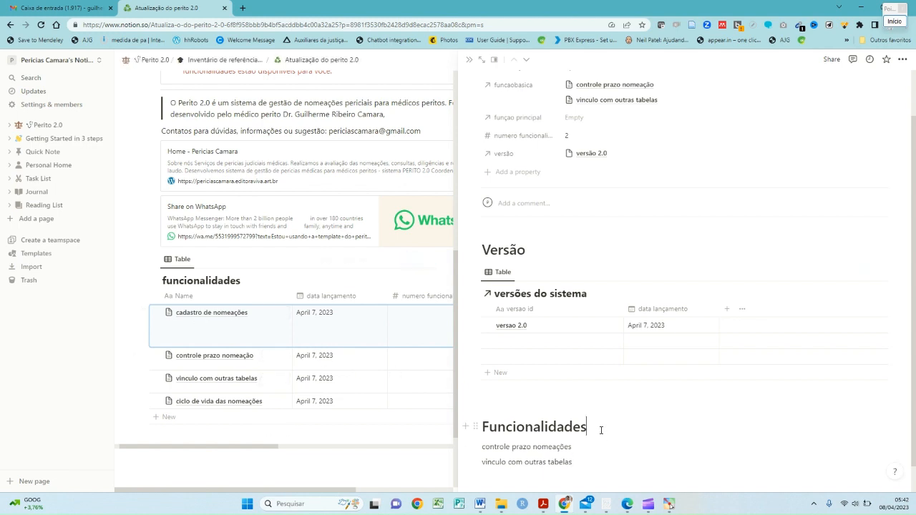
pyautogui.press('Return')
pyautogui.write('subta')
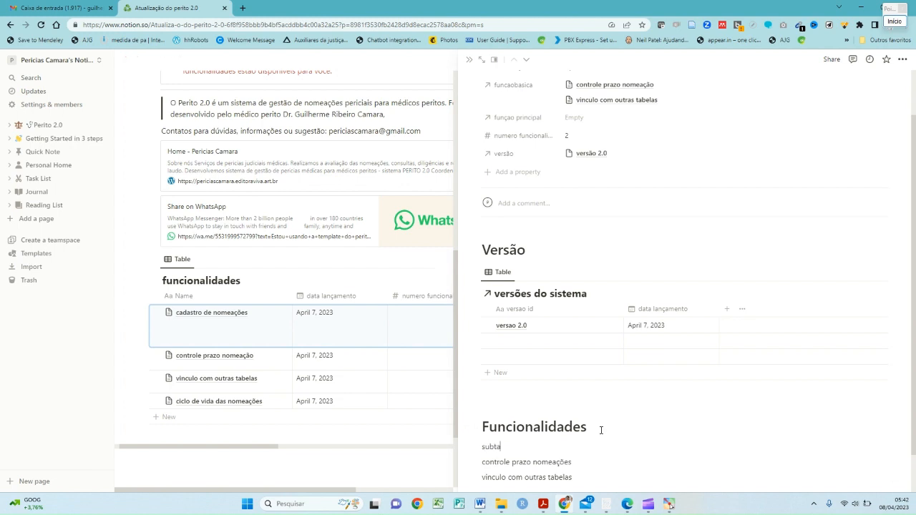
pyautogui.write('refas')
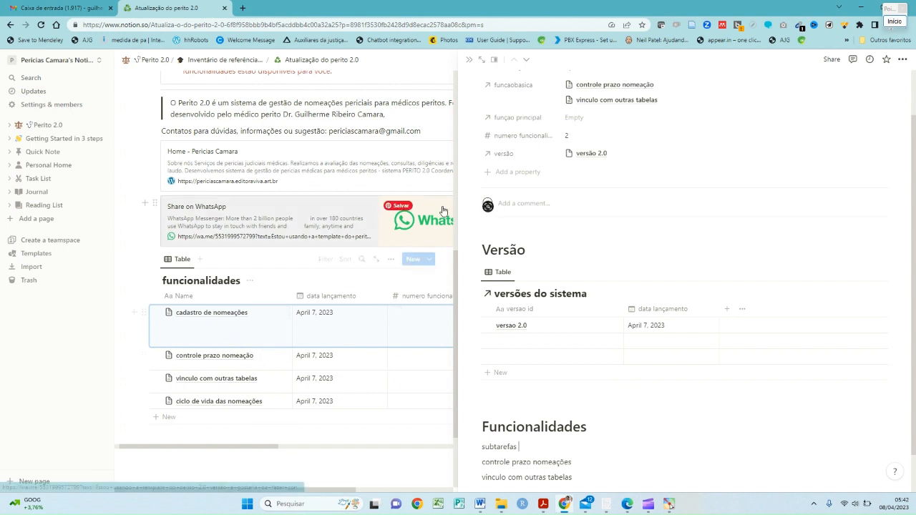
pyautogui.click(468, 59)
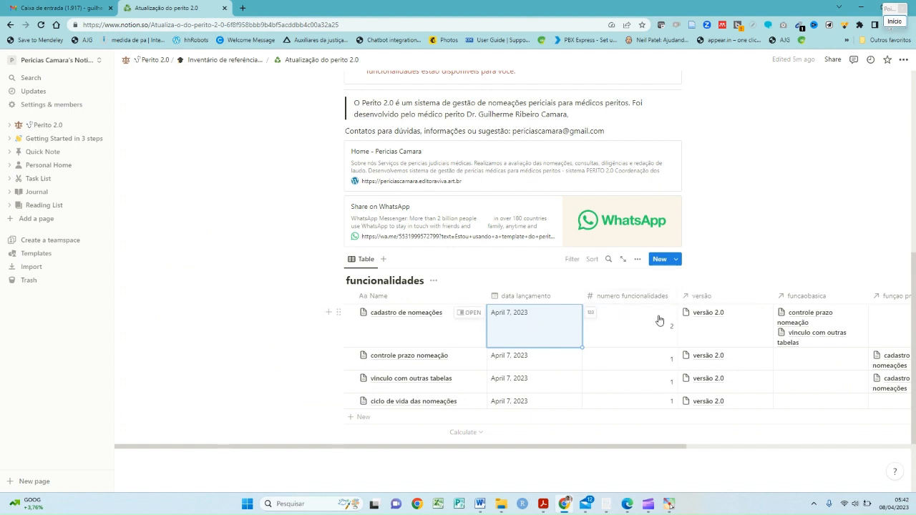
# Step: Open the "controle prazo nomeação" record, examine its properties, Versão and Funcionalidades sections, and close it
pyautogui.hscroll(5, 705, 334)
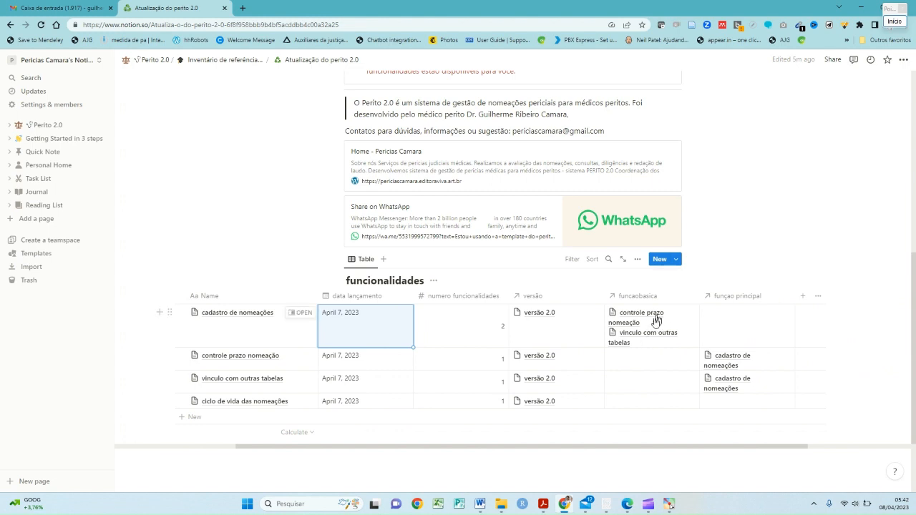
pyautogui.click(296, 356)
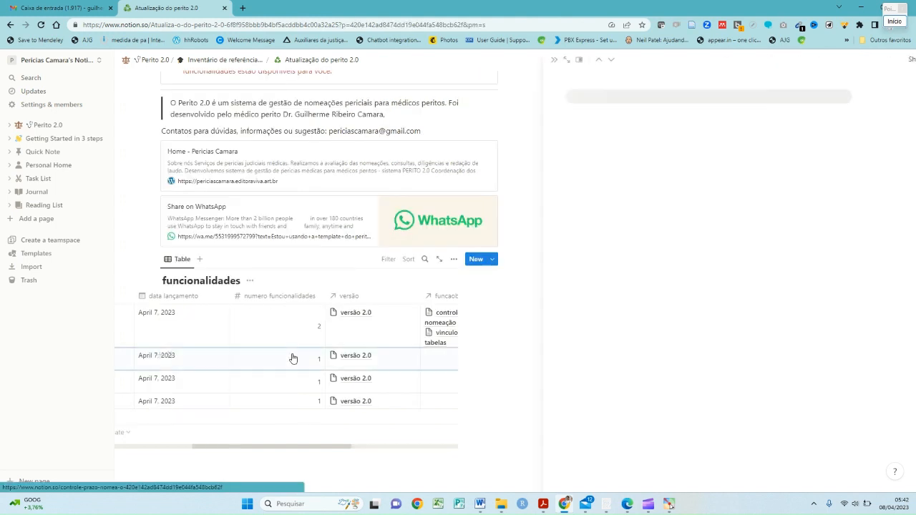
pyautogui.scroll(-3, 619, 317)
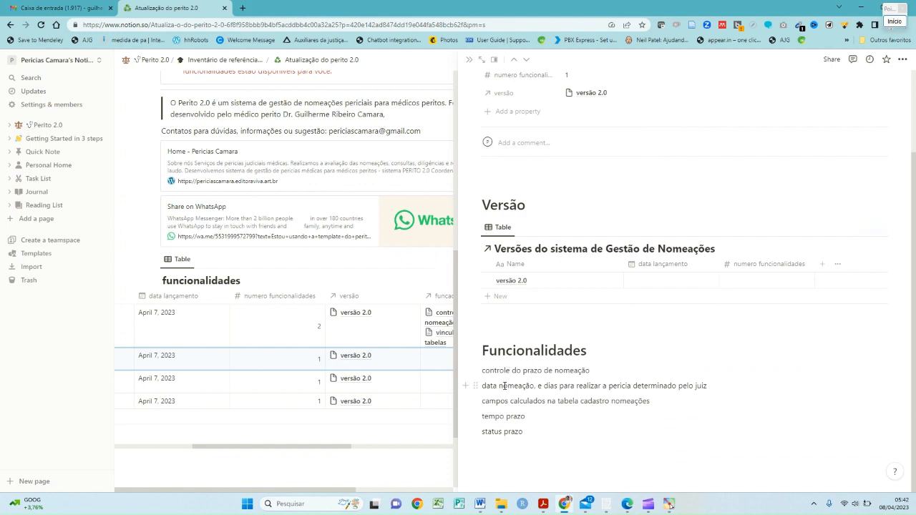
pyautogui.scroll(3, 503, 386)
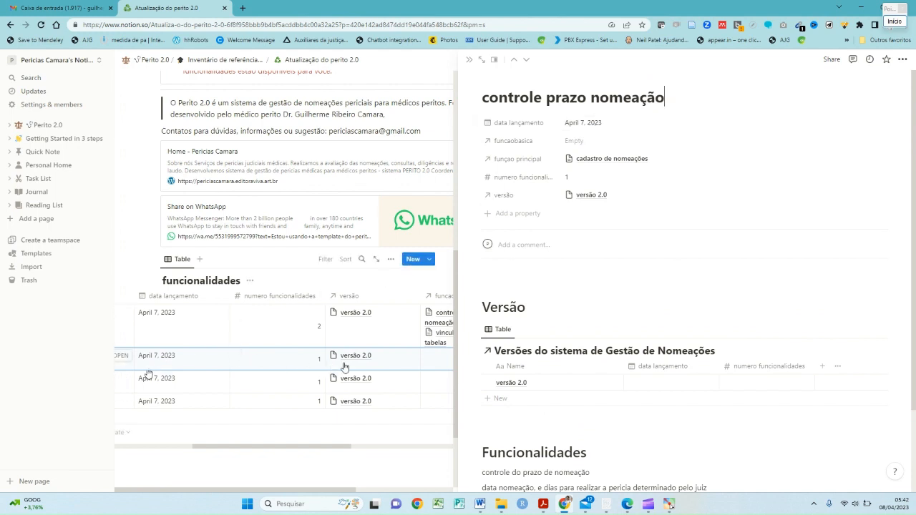
pyautogui.scroll(1, 360, 325)
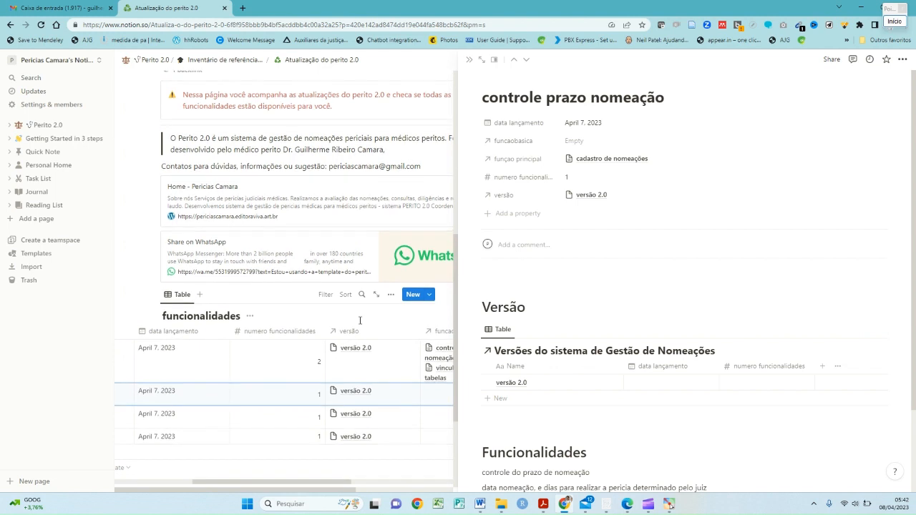
pyautogui.hscroll(-3, 247, 383)
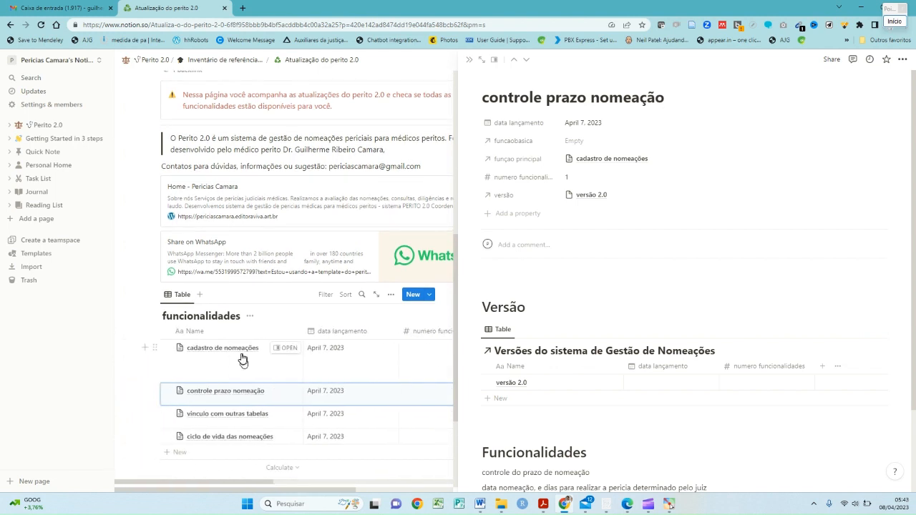
pyautogui.scroll(-2, 630, 436)
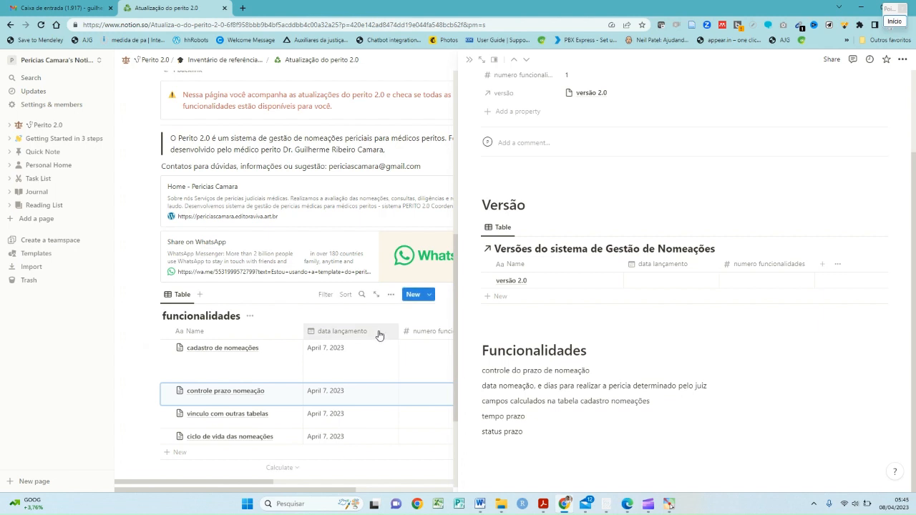
pyautogui.click(422, 349)
pyautogui.write('2')
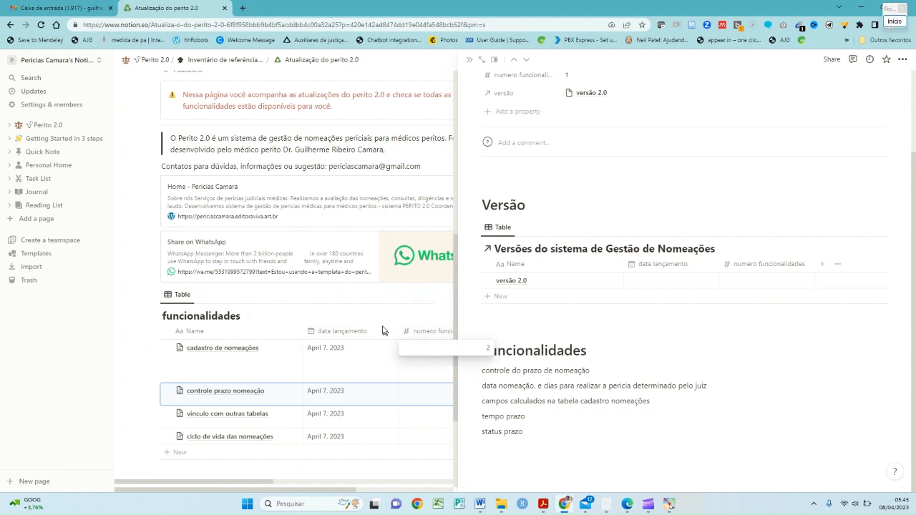
pyautogui.click(385, 331)
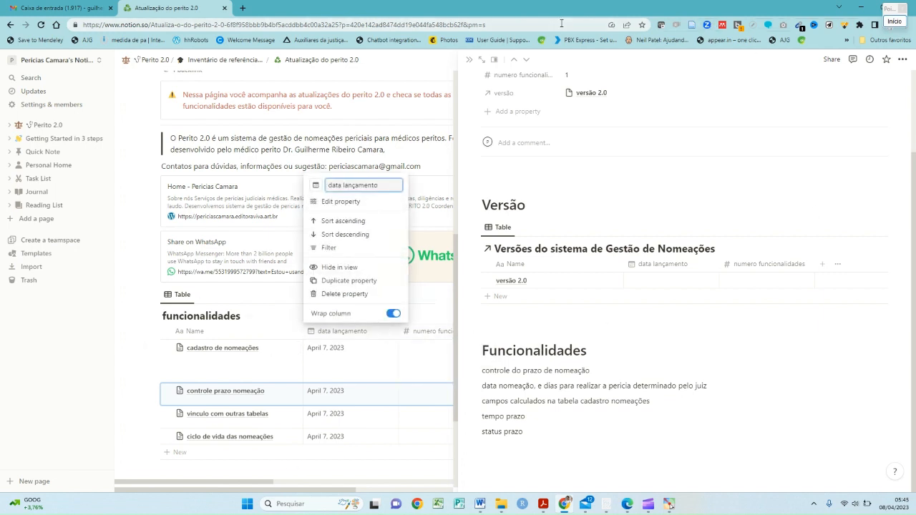
pyautogui.click(470, 61)
pyautogui.click(470, 60)
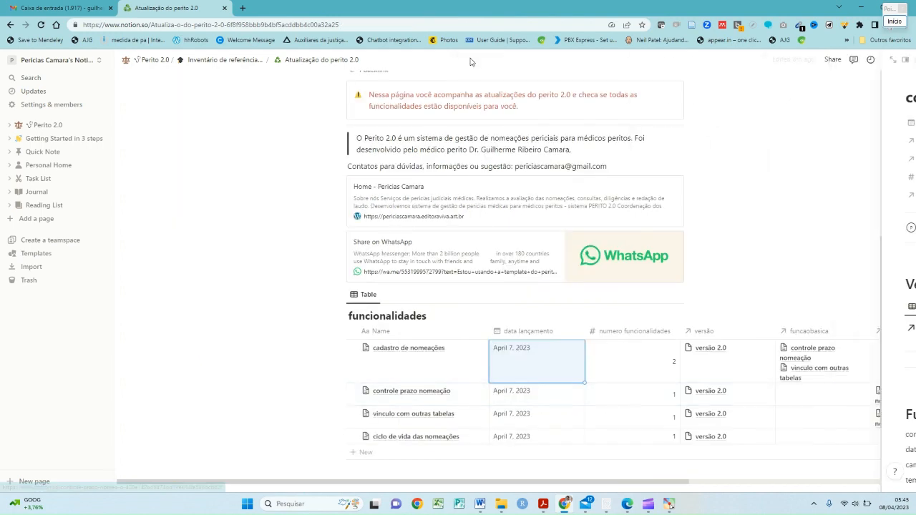
pyautogui.hscroll(5, 732, 327)
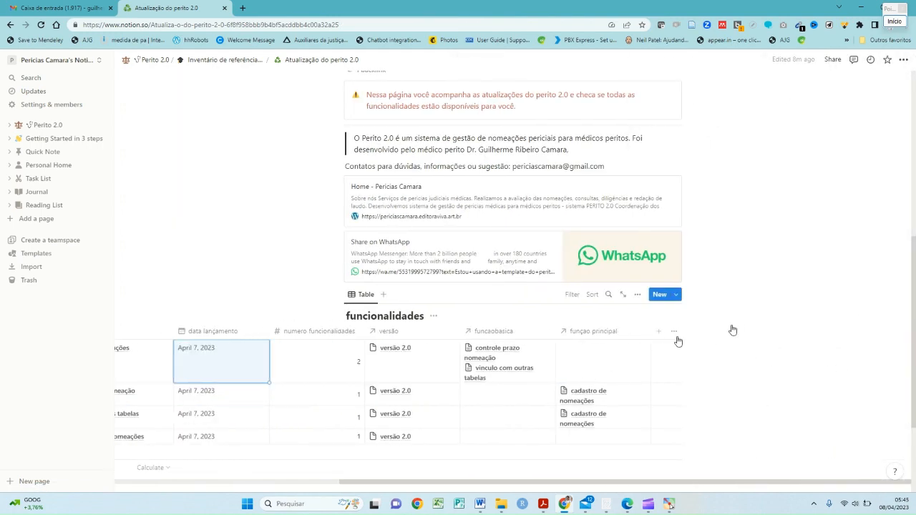
pyautogui.click(659, 331)
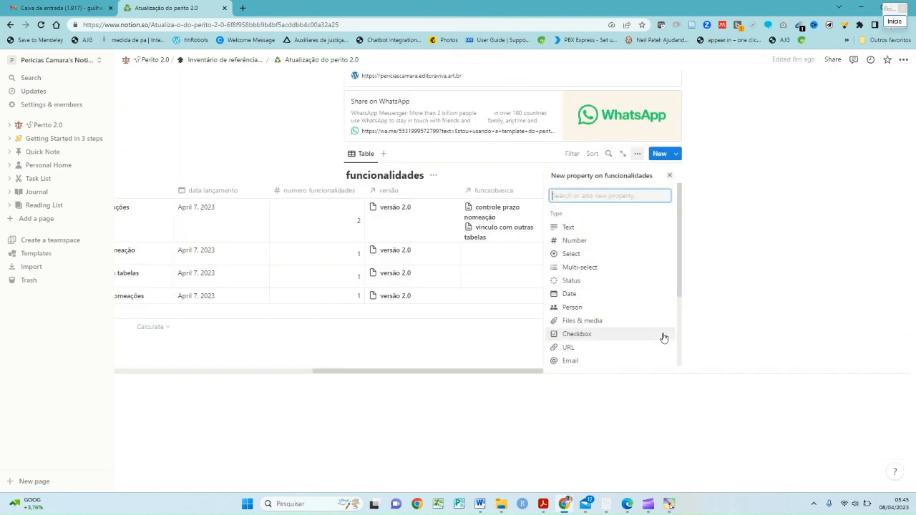
pyautogui.rightClick(606, 199)
pyautogui.write('n')
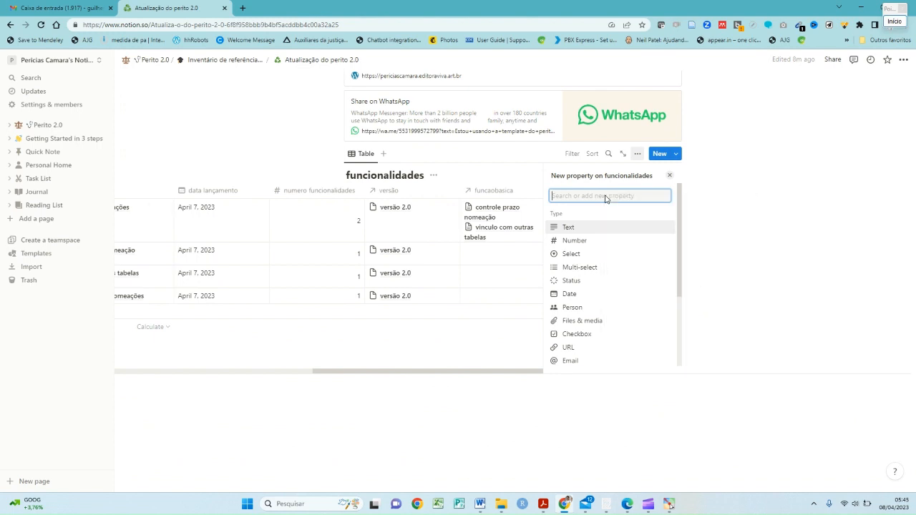
pyautogui.write('a')
pyautogui.press('BackSpace')
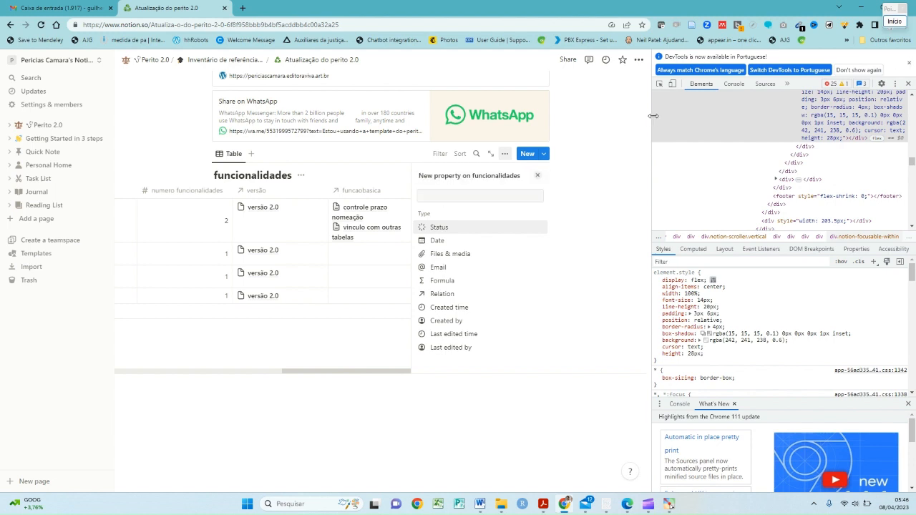
pyautogui.click(910, 64)
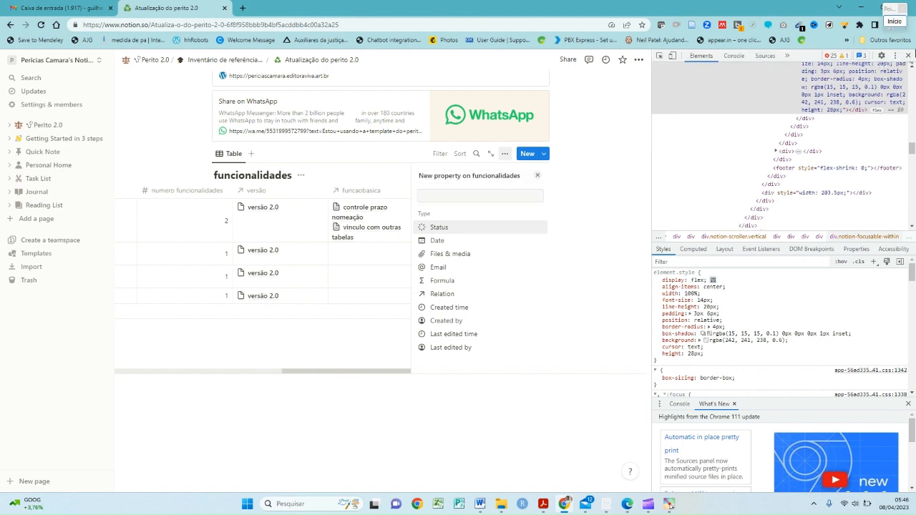
pyautogui.click(908, 56)
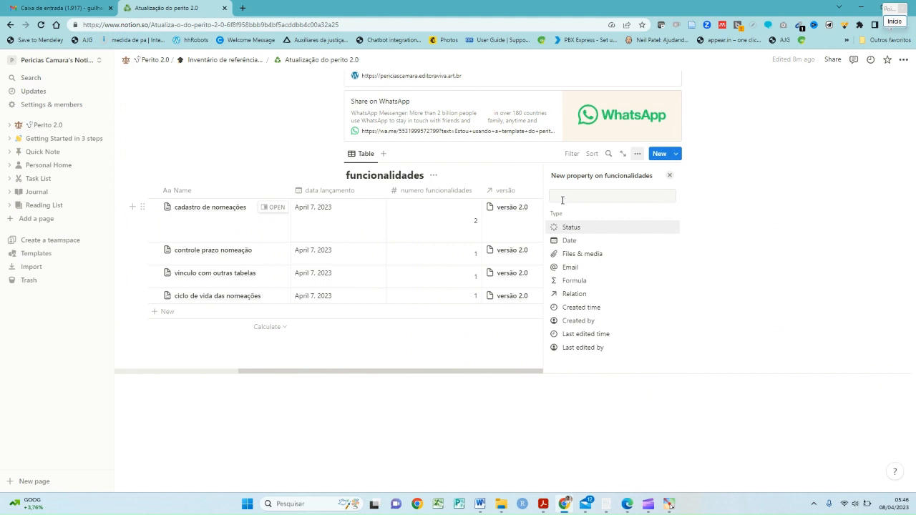
pyautogui.rightClick(562, 202)
pyautogui.rightClick(556, 197)
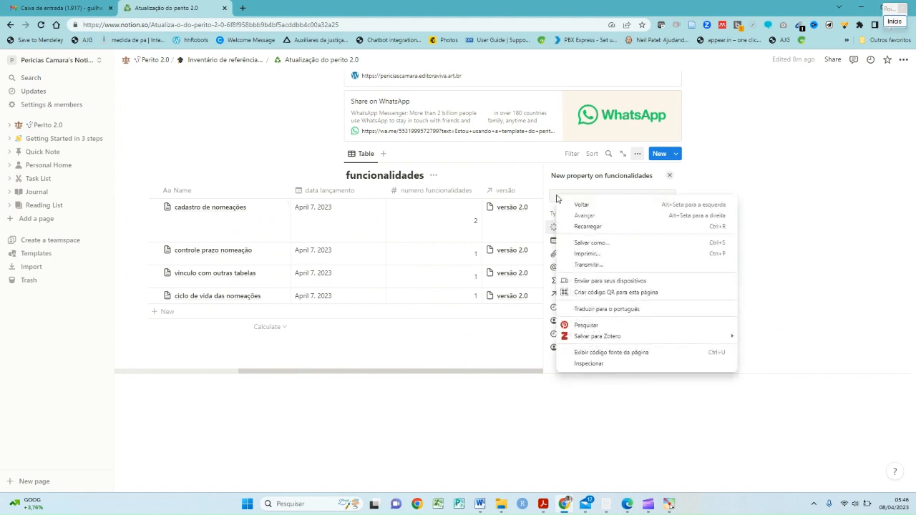
pyautogui.click(555, 195)
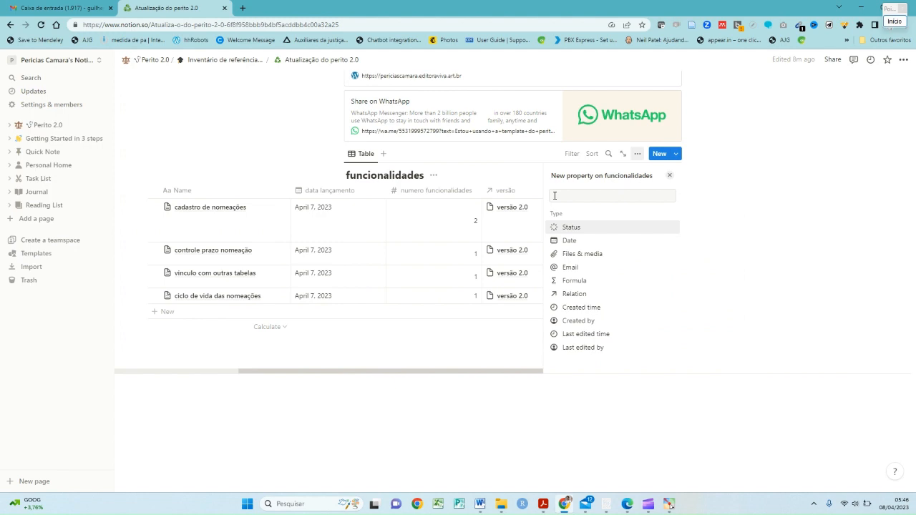
pyautogui.click(496, 193)
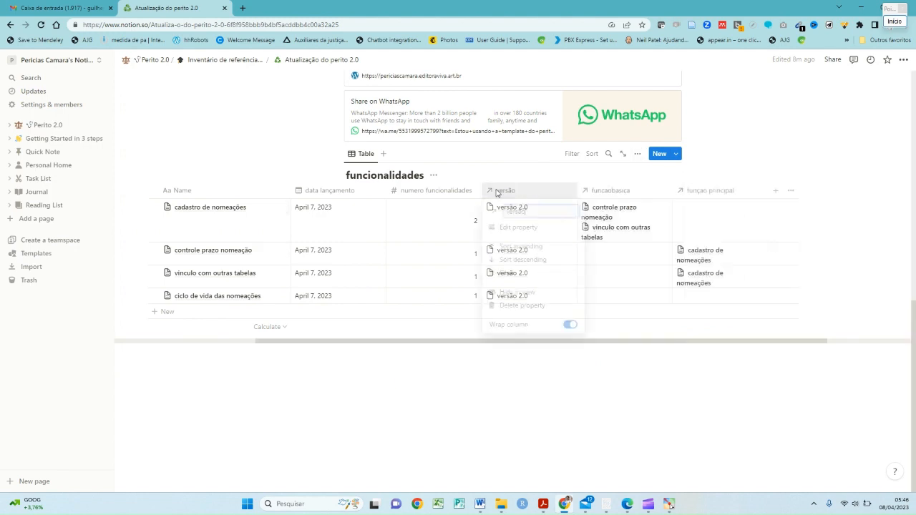
# Step: Add a new property named "natural do sistema" to the "funcionalidades" table and set its type to Checkbox
pyautogui.click(778, 198)
pyautogui.click(776, 191)
pyautogui.write('na')
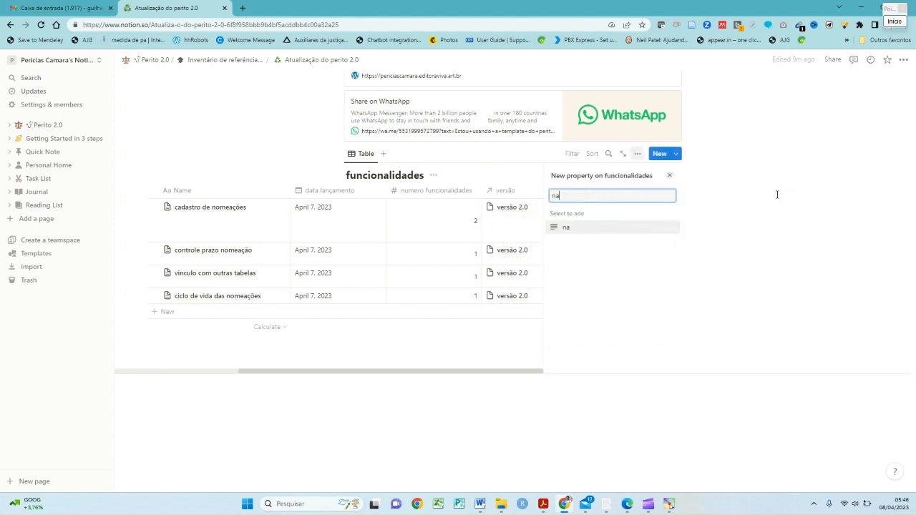
pyautogui.write('tural do s')
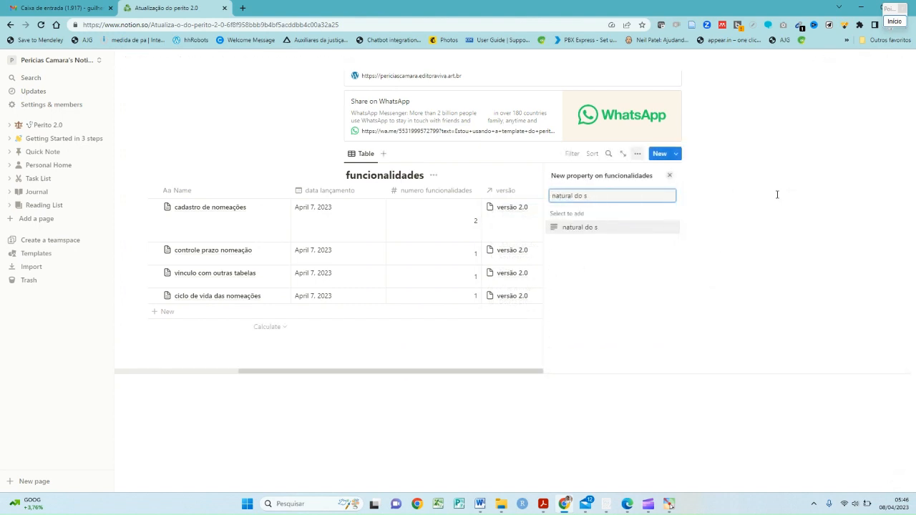
pyautogui.write('istema')
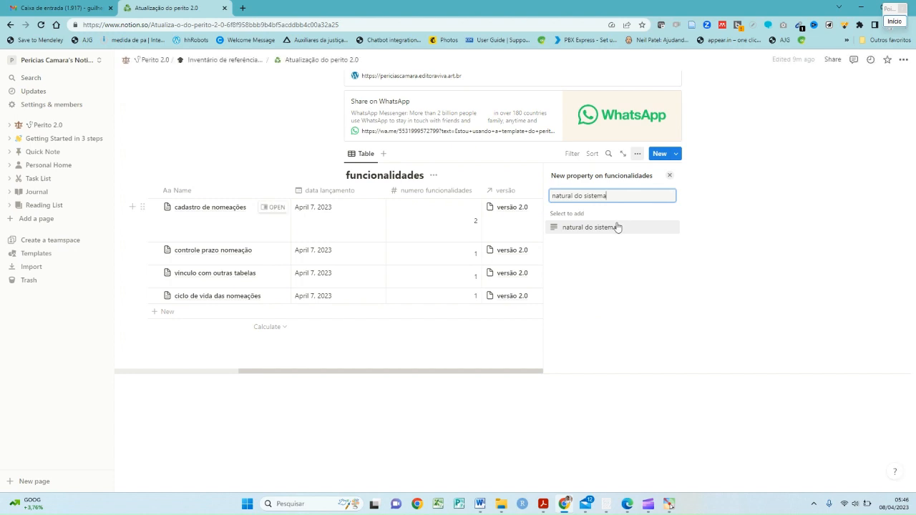
pyautogui.click(556, 228)
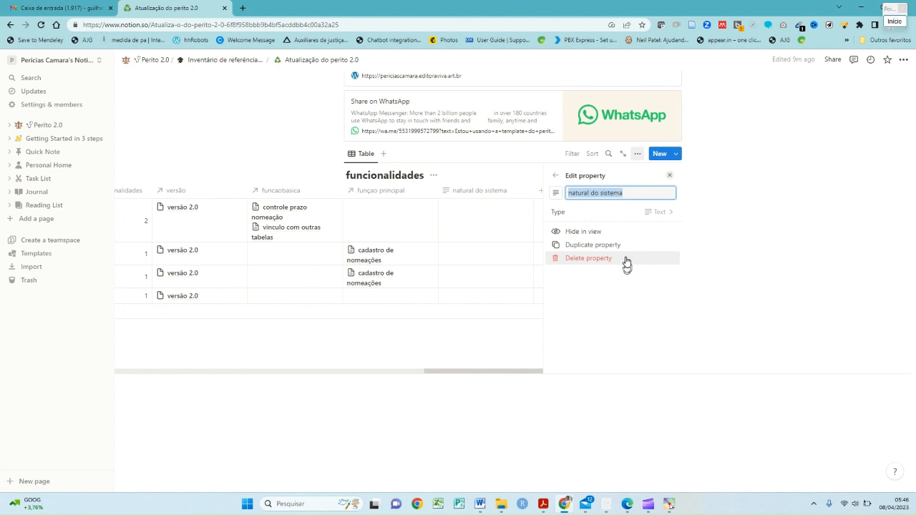
pyautogui.click(654, 212)
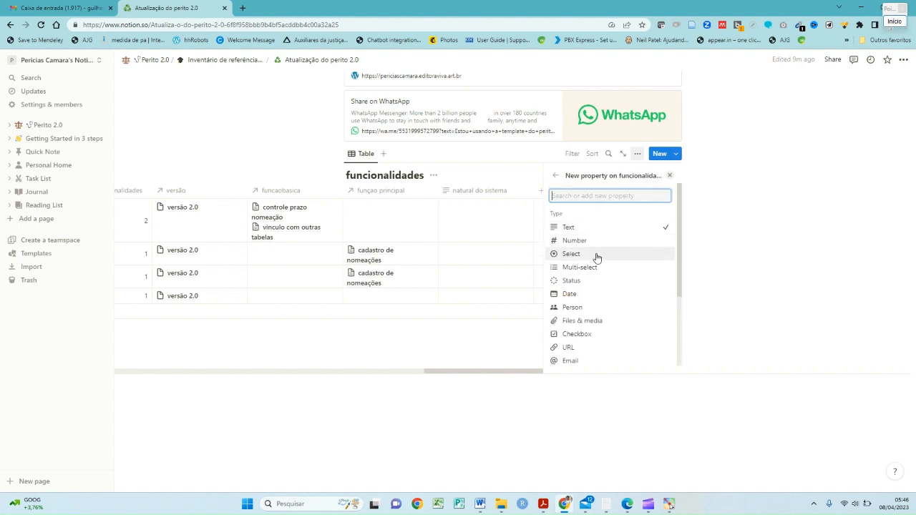
pyautogui.click(574, 335)
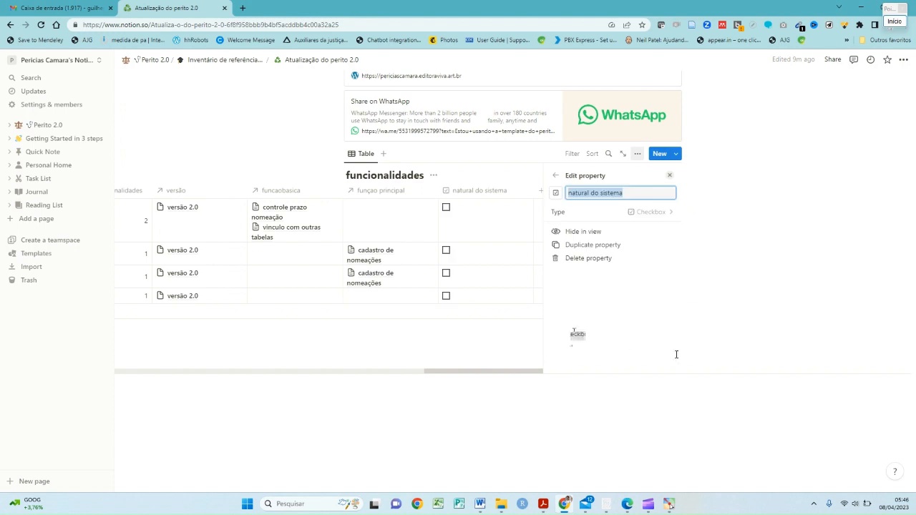
# Step: Tick the "natural do sistema" checkbox for all four records in the "funcionalidades" table
pyautogui.click(591, 416)
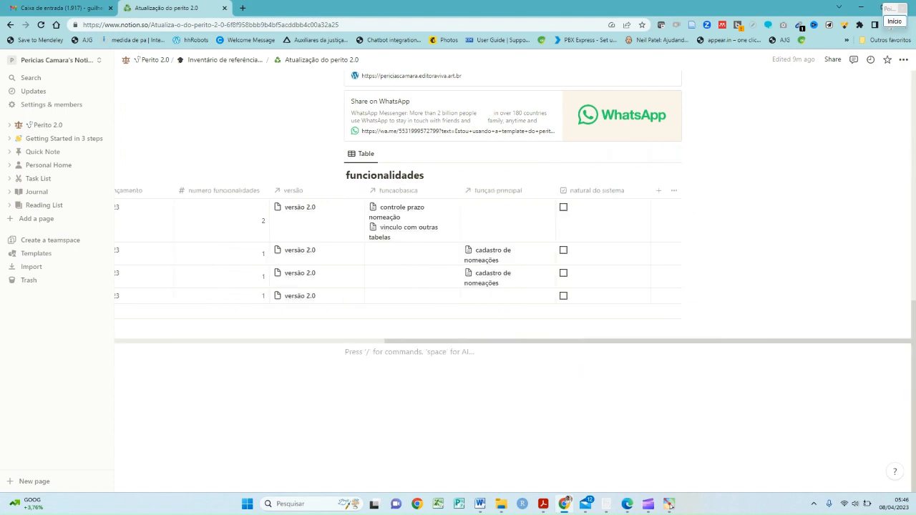
pyautogui.click(563, 207)
pyautogui.click(564, 250)
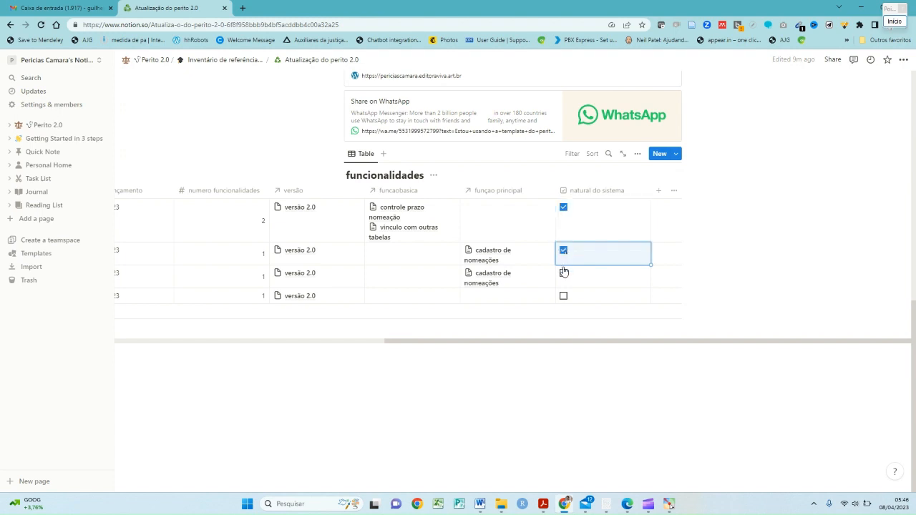
pyautogui.click(563, 272)
pyautogui.click(564, 295)
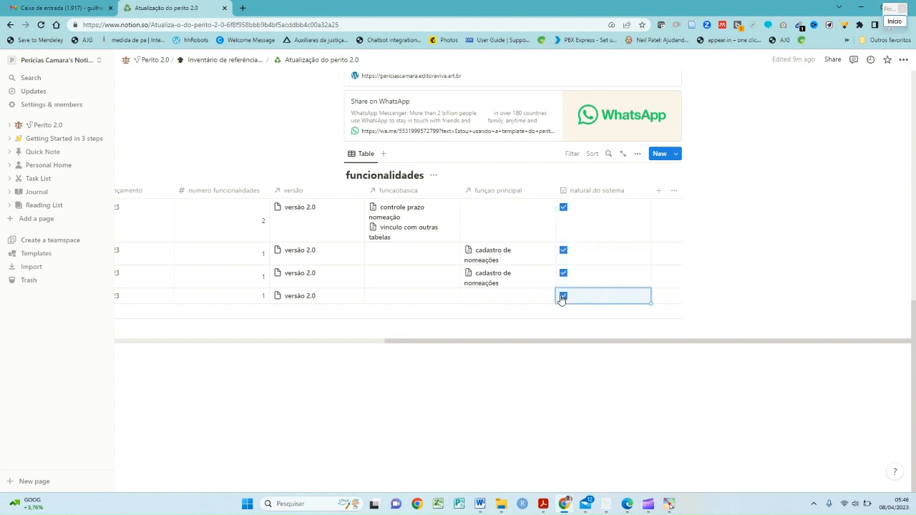
# Step: Add a new property named "atualizado no sistema local" to the "funcionalidades" table and set its type to Checkbox
pyautogui.hscroll(-1, 498, 294)
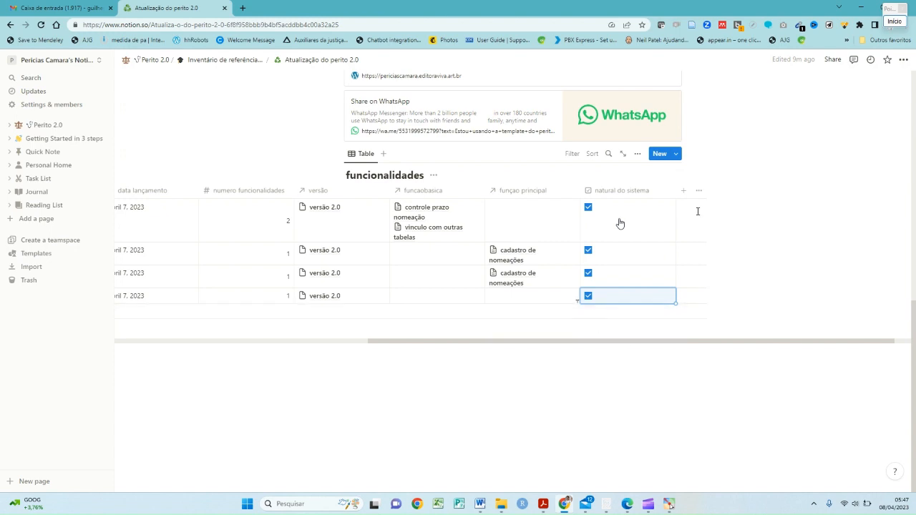
pyautogui.click(684, 191)
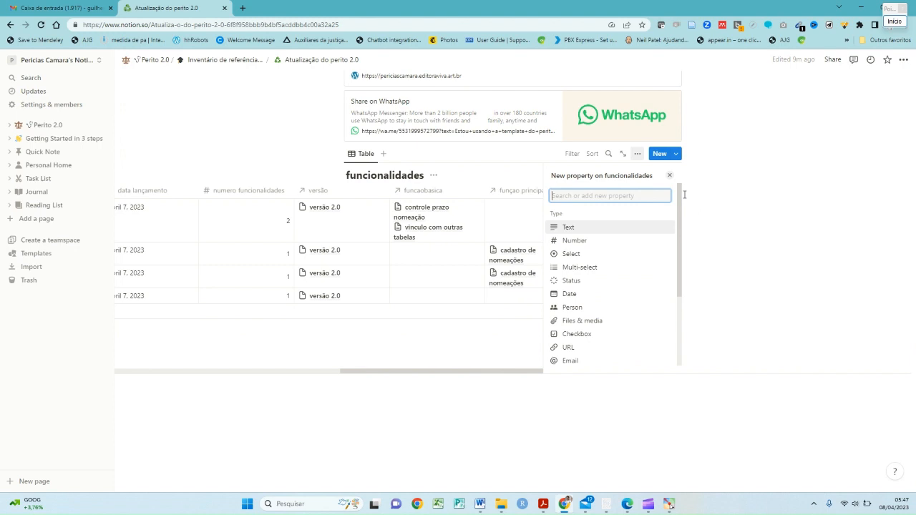
pyautogui.write('a')
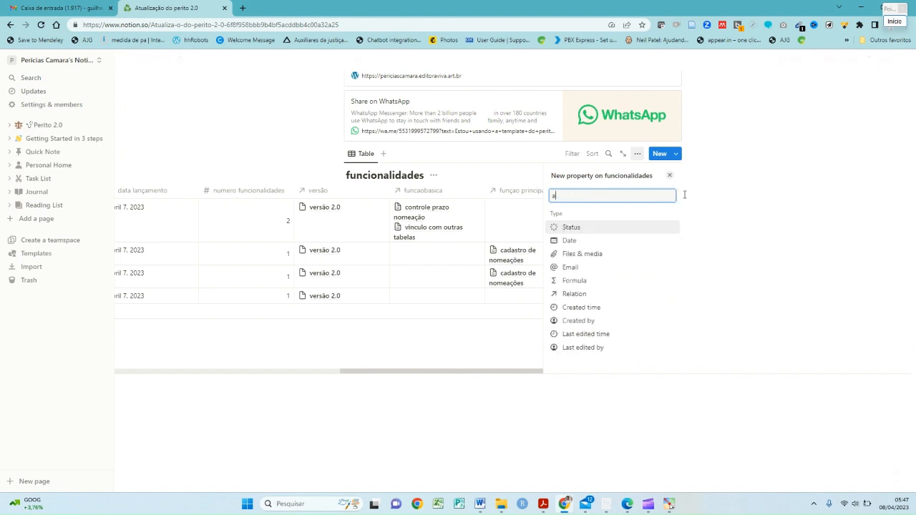
pyautogui.write('tualizado no sist')
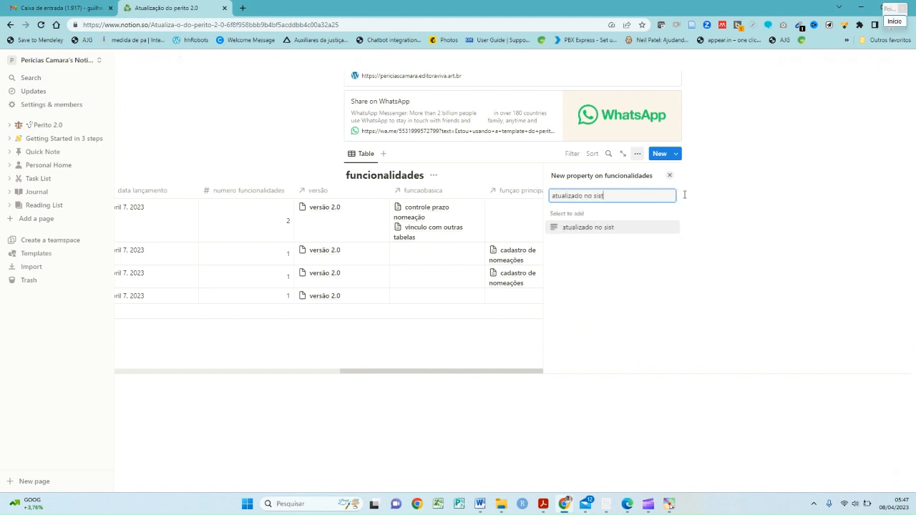
pyautogui.write('ema local')
pyautogui.press('Return')
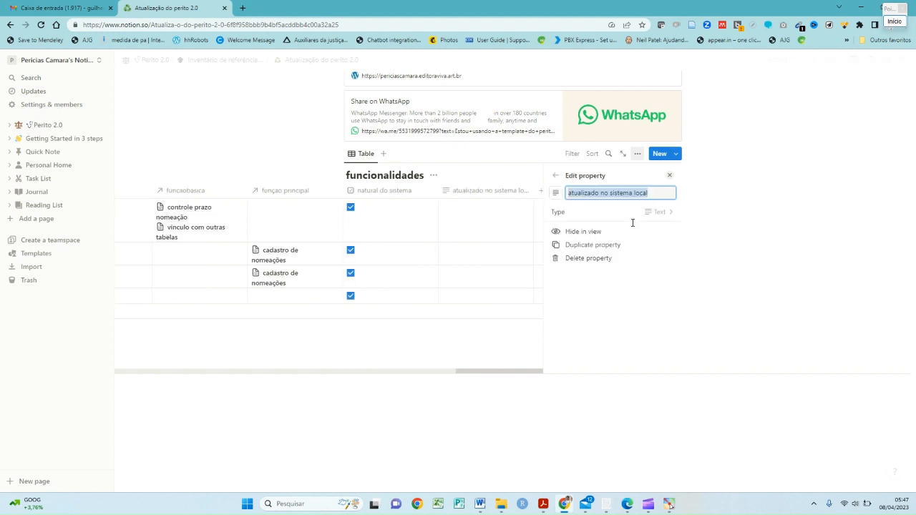
pyautogui.click(664, 215)
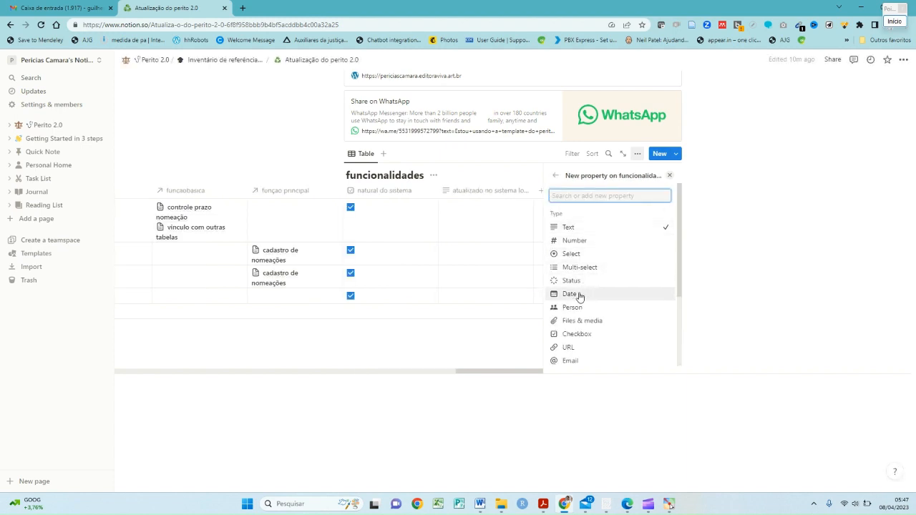
pyautogui.click(577, 334)
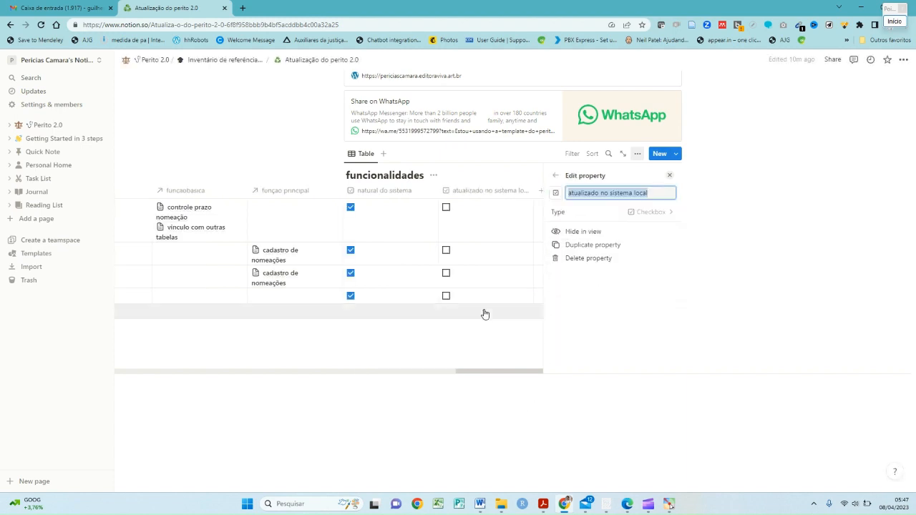
pyautogui.click(476, 420)
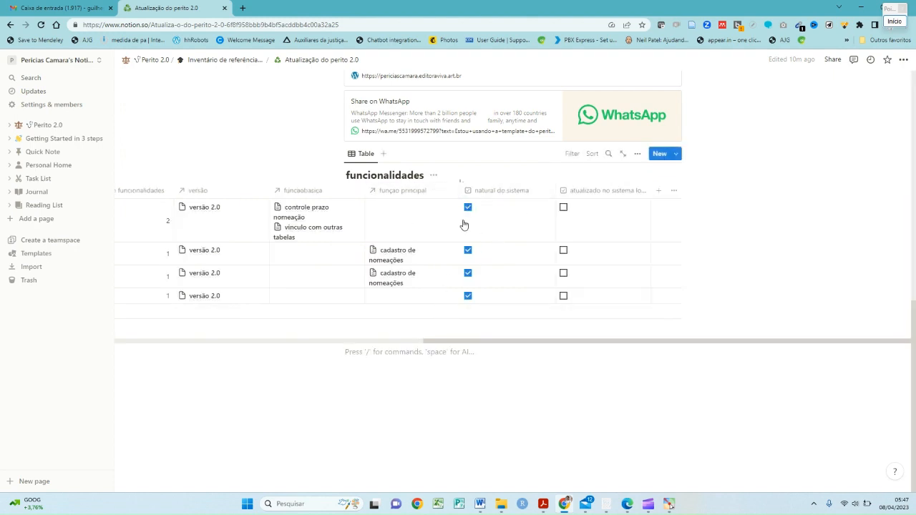
# Step: Tick the "atualizado no sistema local" checkbox for all four records in the "funcionalidades" table
pyautogui.click(563, 209)
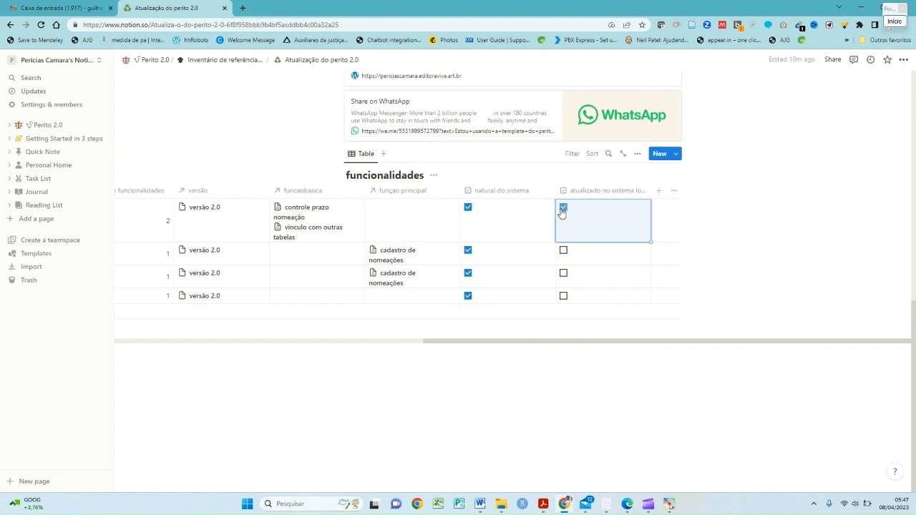
pyautogui.click(563, 250)
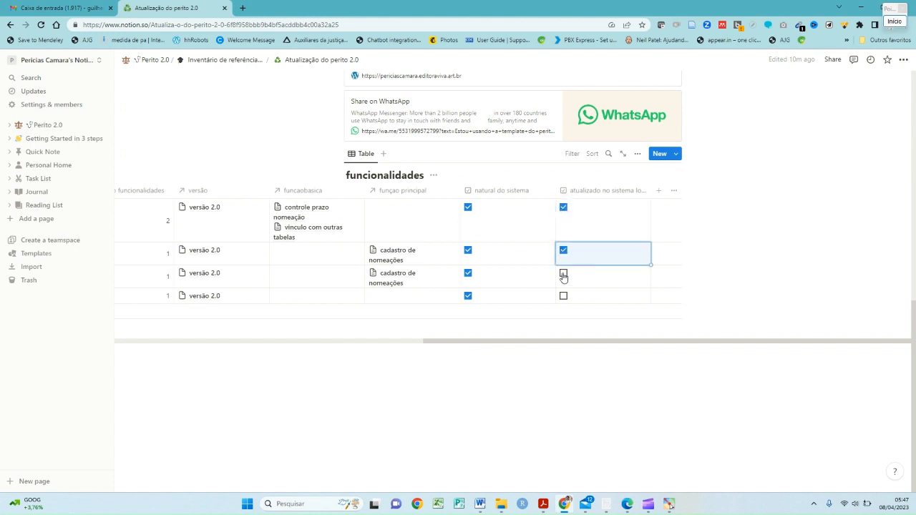
pyautogui.click(563, 275)
pyautogui.click(563, 296)
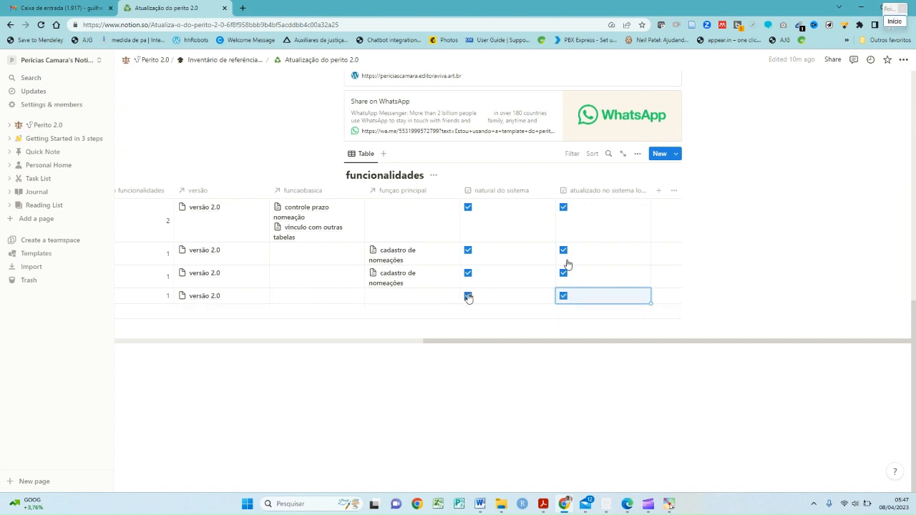
# Step: For the "ciclo de vida das nomeações" record, untick "natural do sistema" and set "atualizado no sistema local" to ticked
pyautogui.click(564, 297)
pyautogui.hscroll(-10, 247, 313)
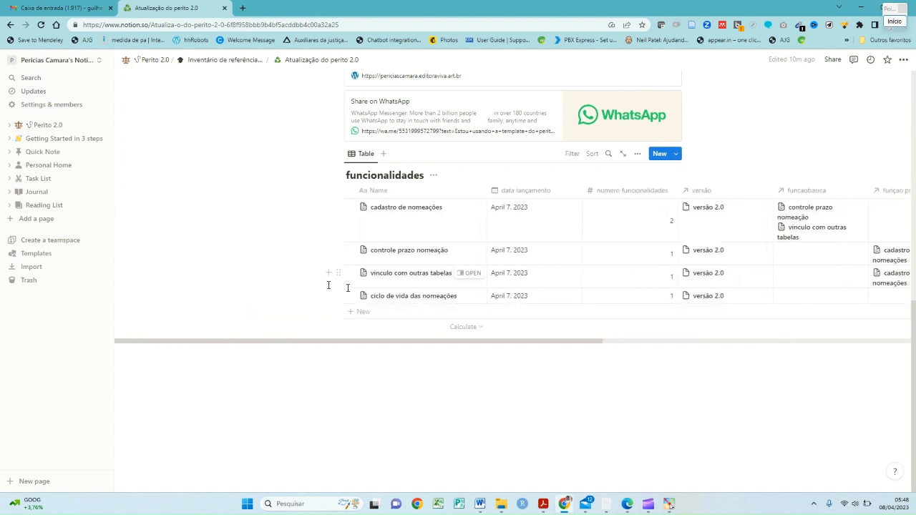
pyautogui.hscroll(2, 350, 288)
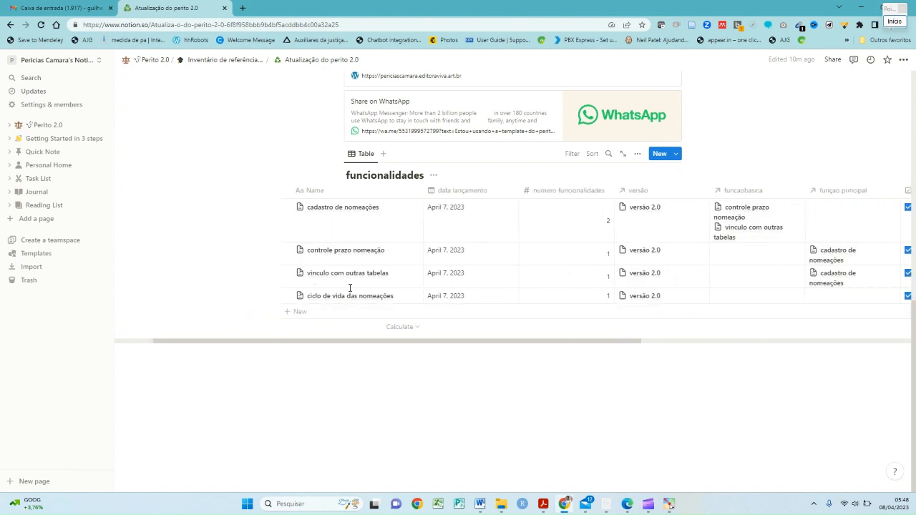
pyautogui.hscroll(1, 350, 287)
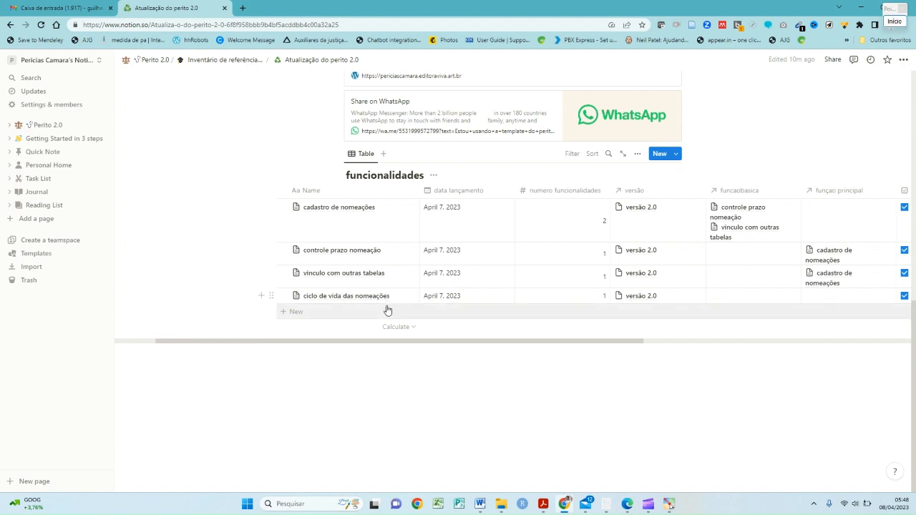
pyautogui.hscroll(6, 345, 306)
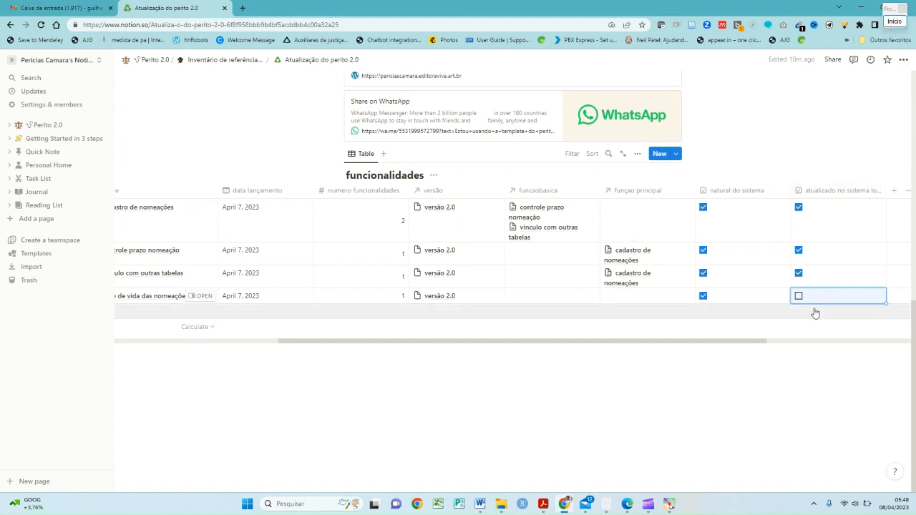
pyautogui.click(705, 297)
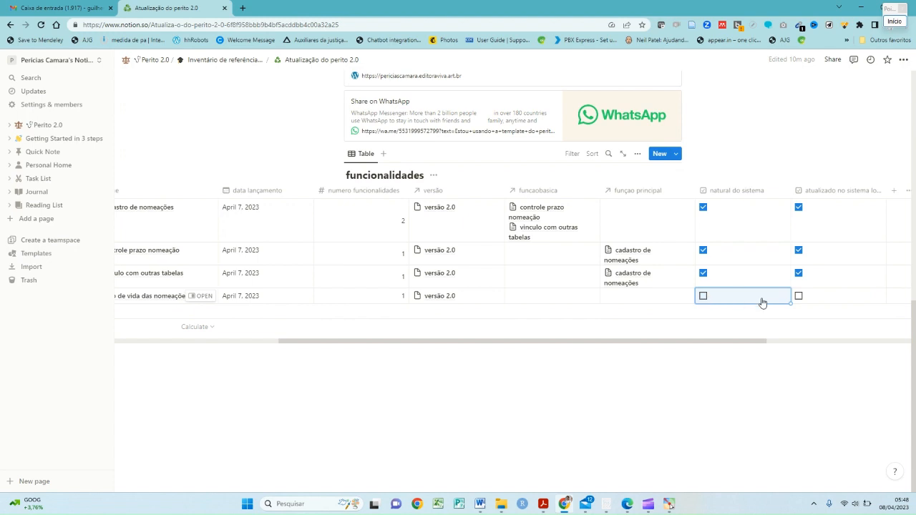
pyautogui.click(798, 296)
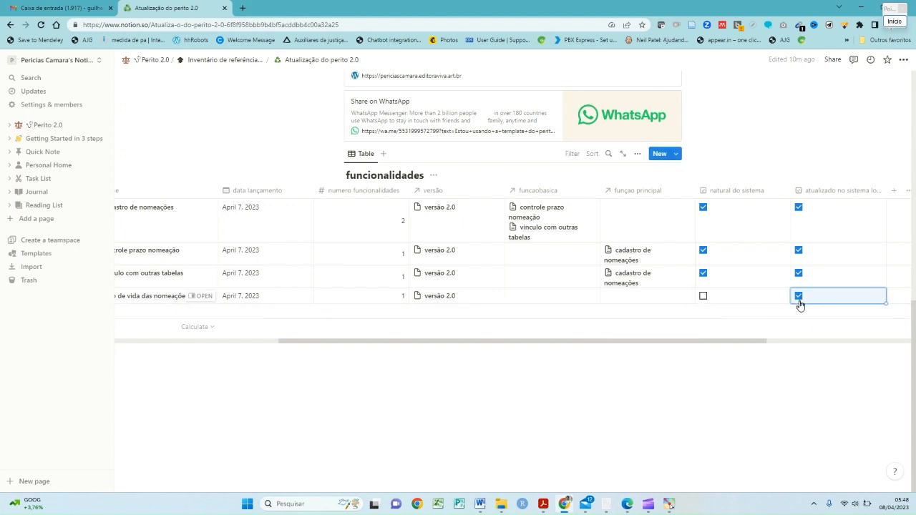
# Step: Review the columns and checkboxes of the "funcionalidades" table and the notice, description and contact blocks above it
pyautogui.hscroll(-1, 691, 333)
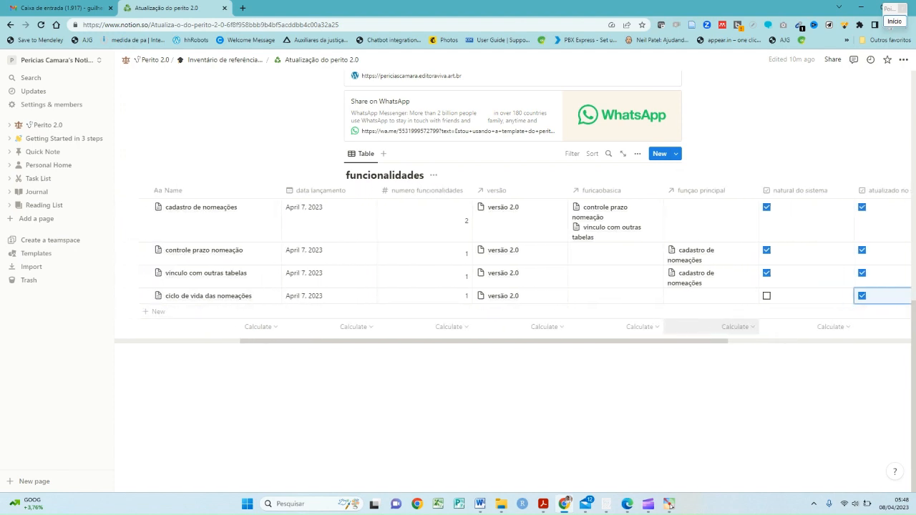
pyautogui.hscroll(2, 705, 331)
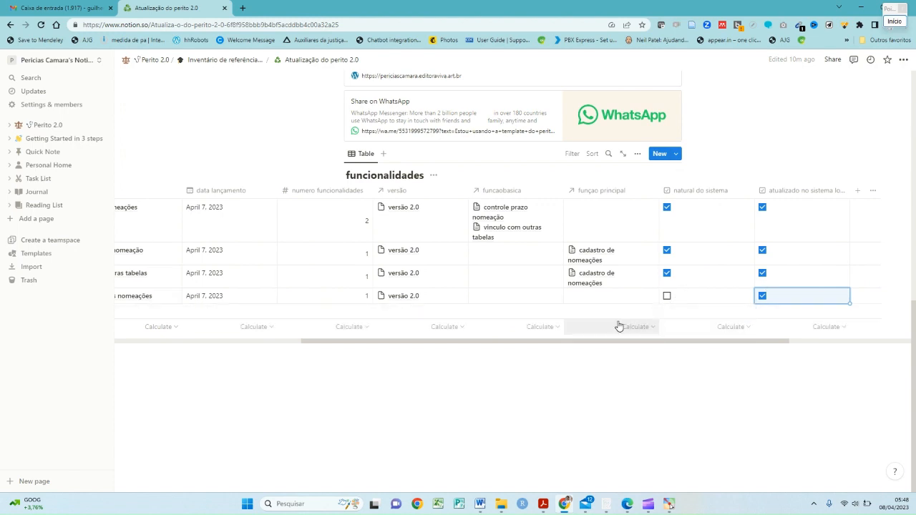
pyautogui.hscroll(-4, 618, 326)
pyautogui.hscroll(2, 618, 324)
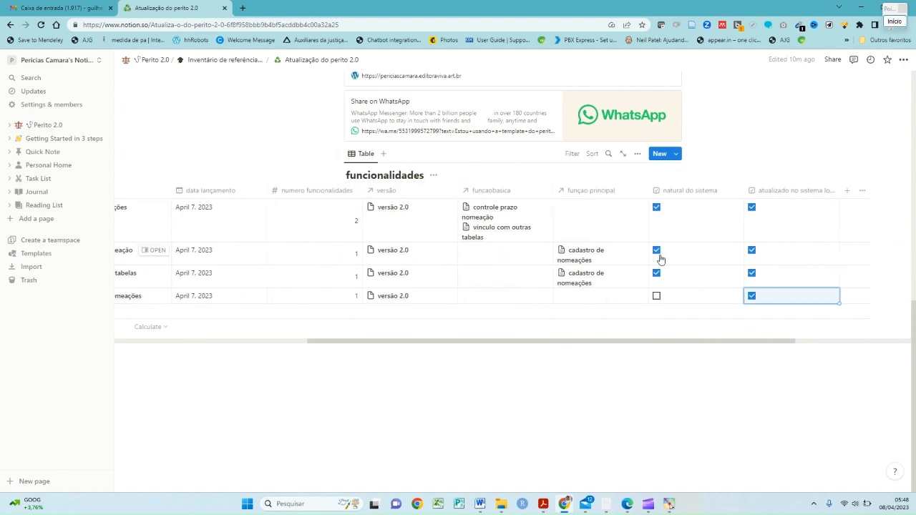
pyautogui.hscroll(-3, 662, 307)
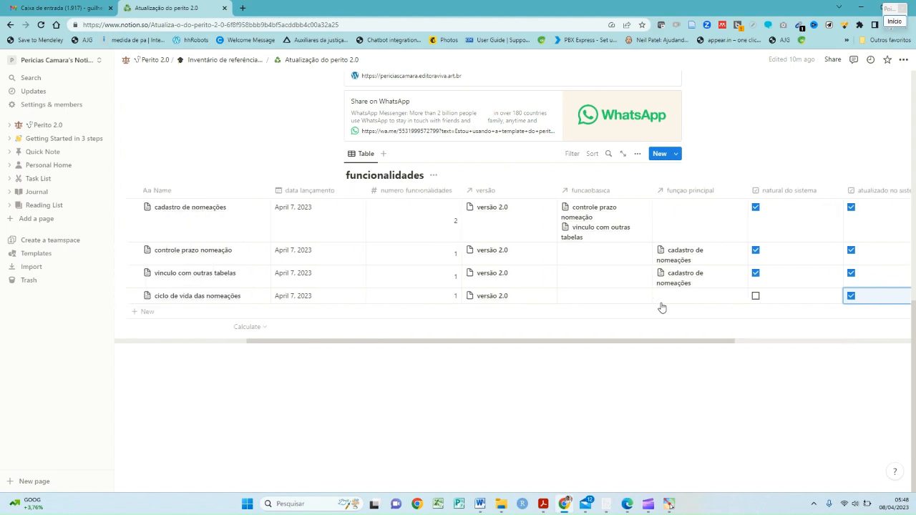
pyautogui.scroll(5, 662, 306)
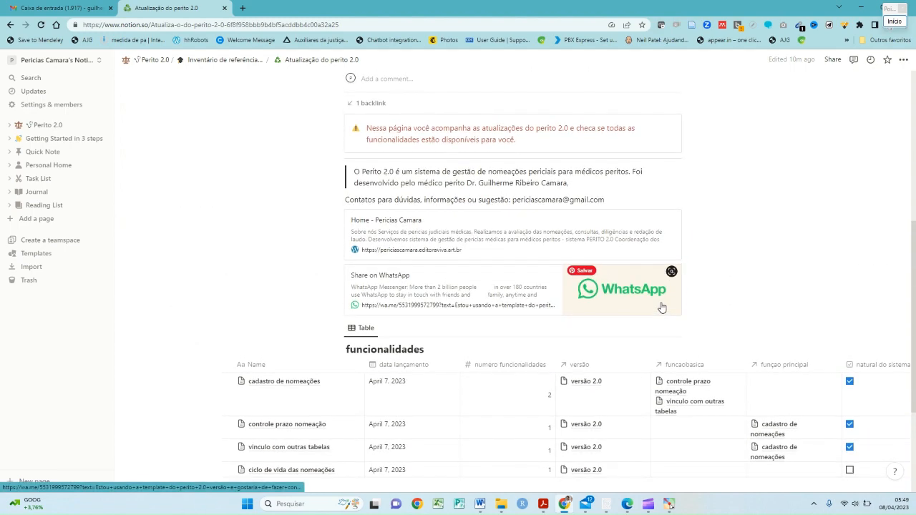
pyautogui.scroll(3, 662, 307)
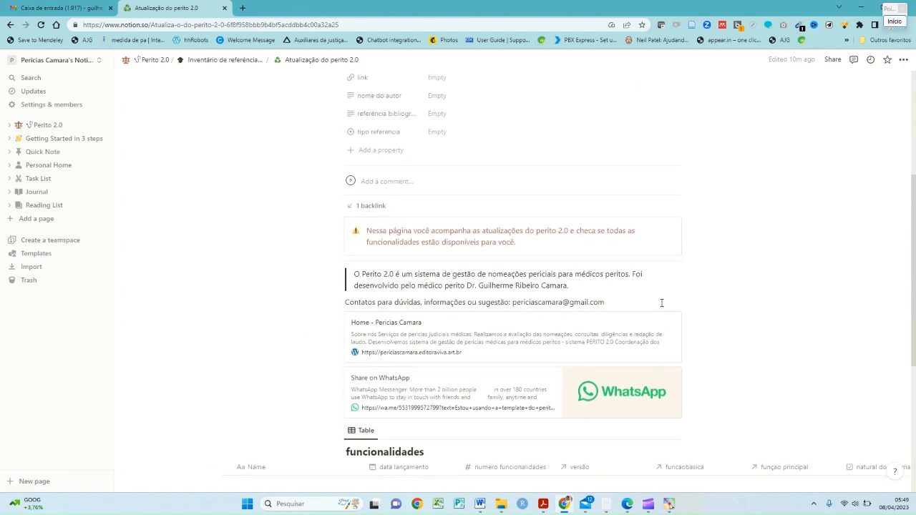
pyautogui.scroll(-5, 662, 302)
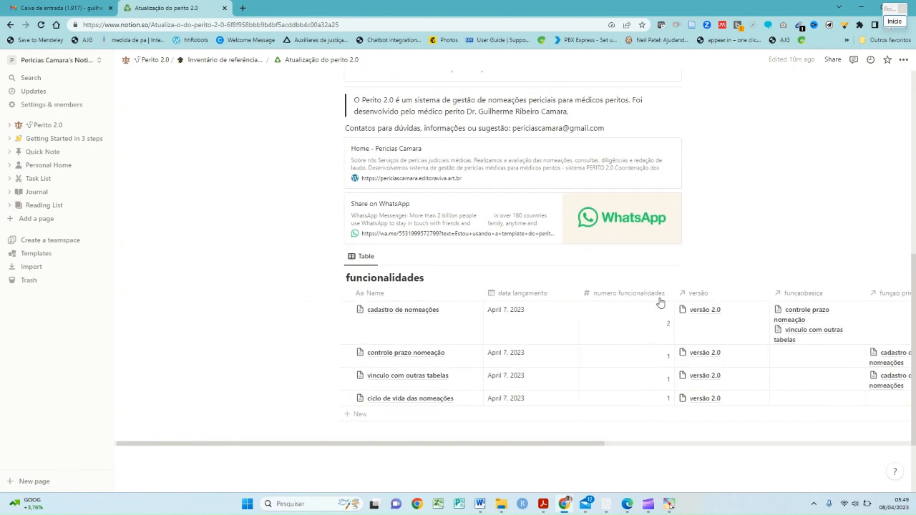
pyautogui.click(631, 294)
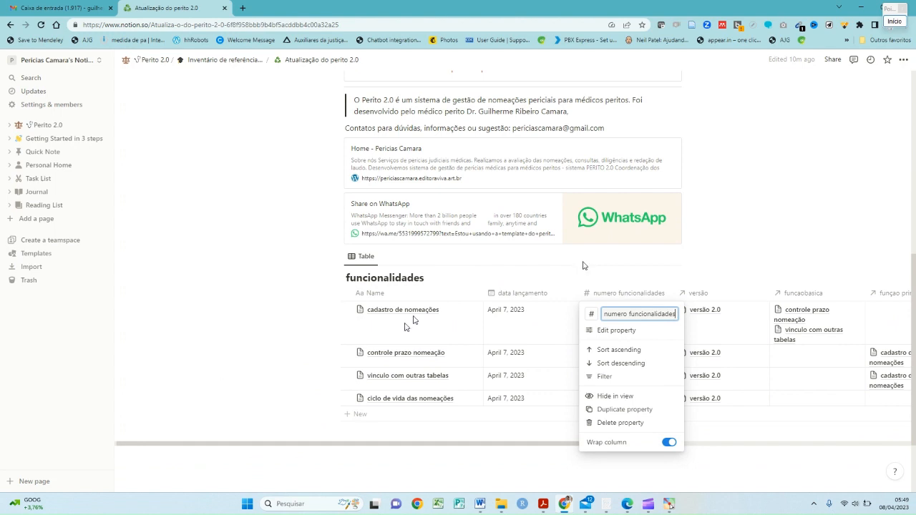
# Step: Add a record "apoio de IA para textos explicativos" to the "funcionalidades" table with data lançamento April 8, 2023 and numero funcionalidades 1
pyautogui.click(359, 415)
pyautogui.click(360, 414)
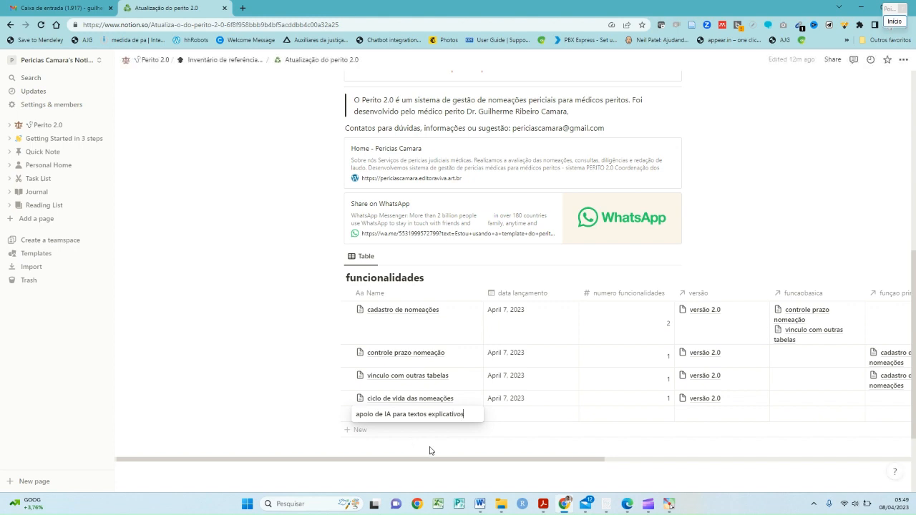
pyautogui.click(499, 411)
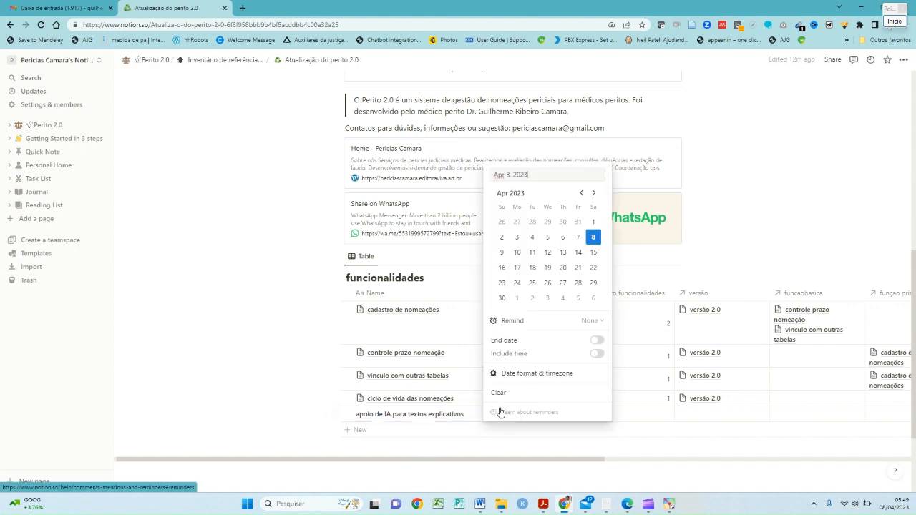
pyautogui.rightClick(595, 241)
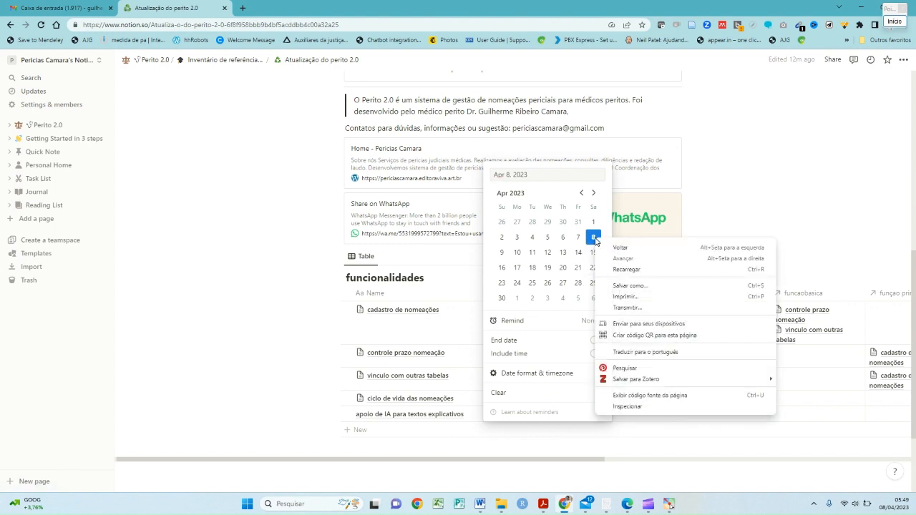
pyautogui.click(592, 239)
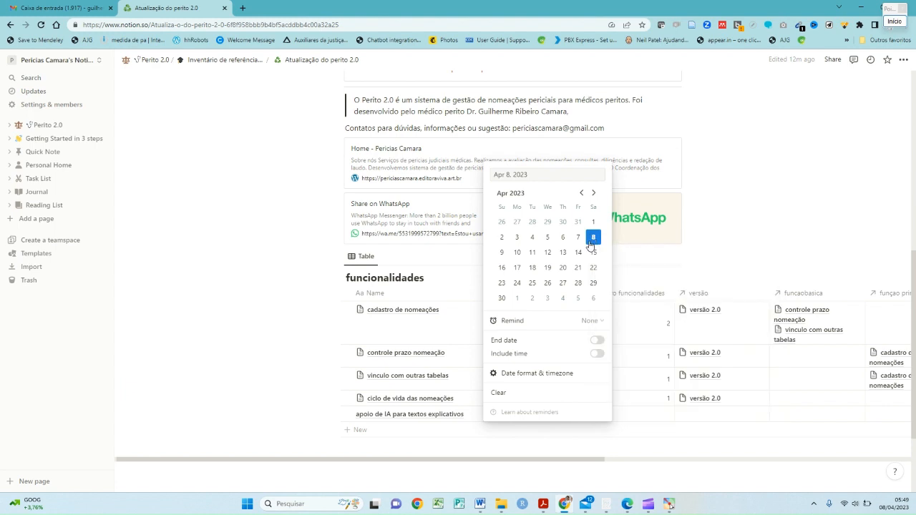
pyautogui.click(593, 238)
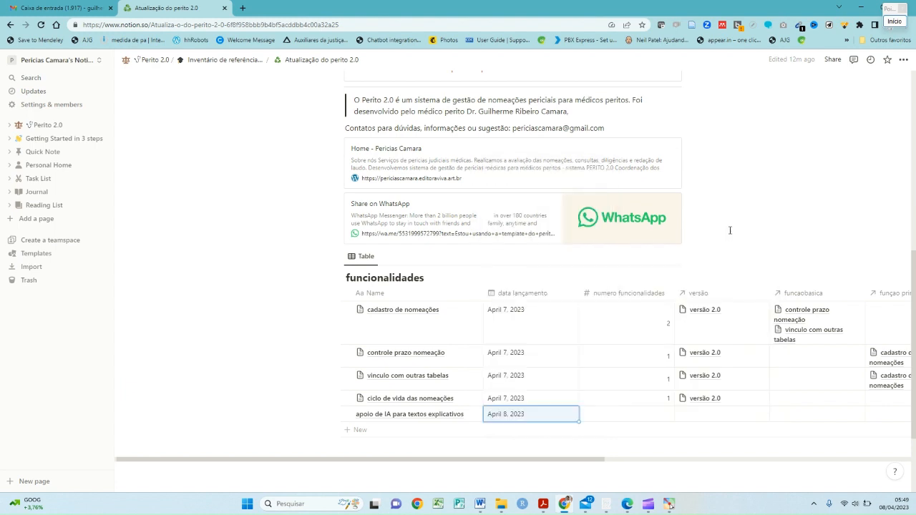
pyautogui.click(627, 415)
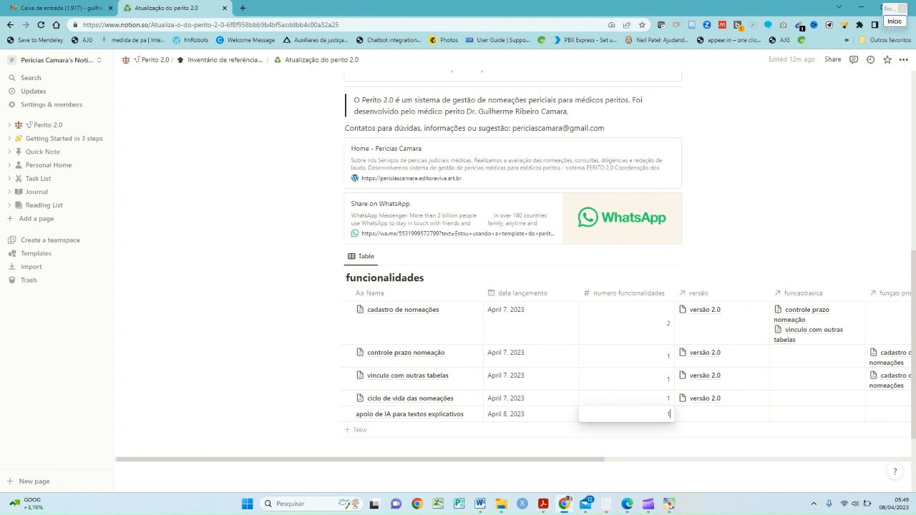
pyautogui.press('Return')
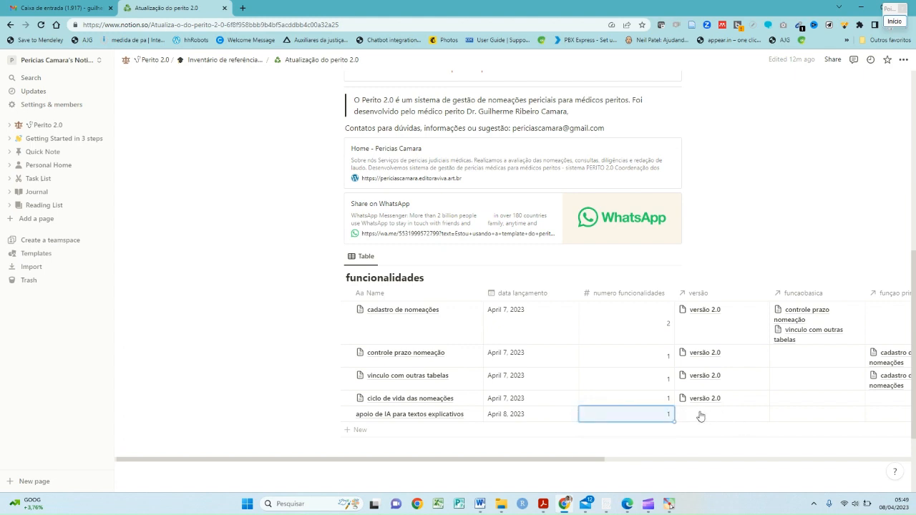
# Step: Link the "apoio de IA para textos explicativos" record to versão 2.0 in the "funcionalidades" table
pyautogui.click(700, 415)
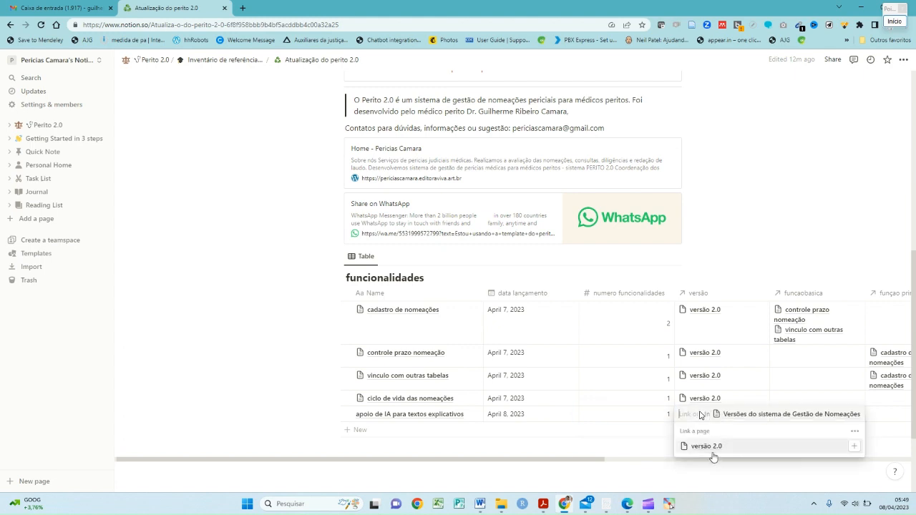
pyautogui.click(714, 453)
pyautogui.press('Escape')
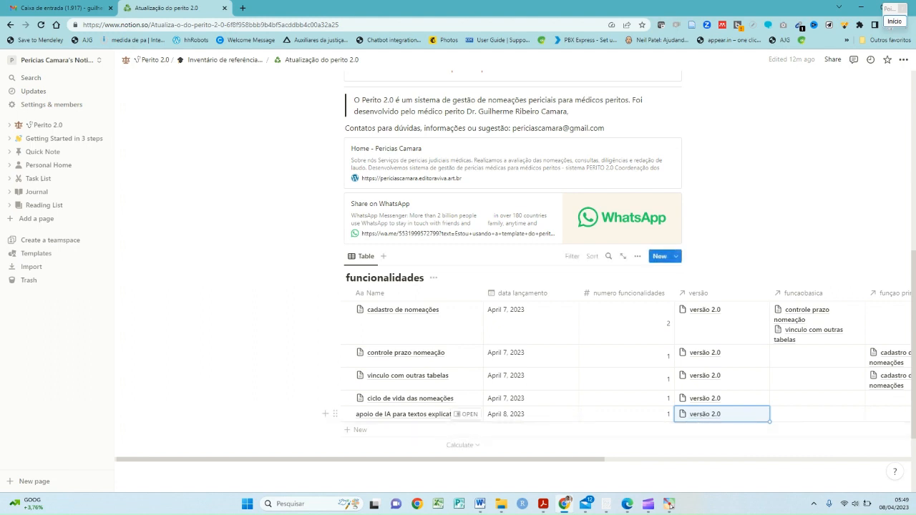
pyautogui.hscroll(1, 783, 421)
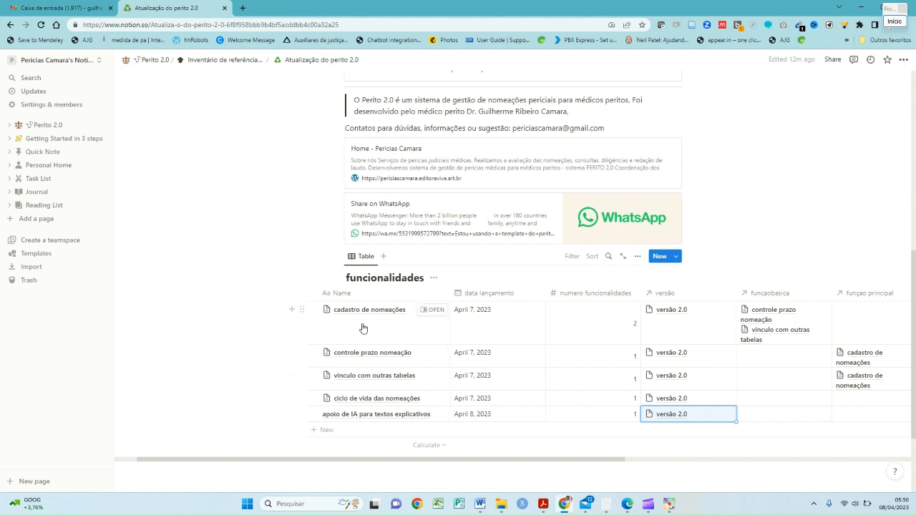
pyautogui.scroll(-1, 355, 315)
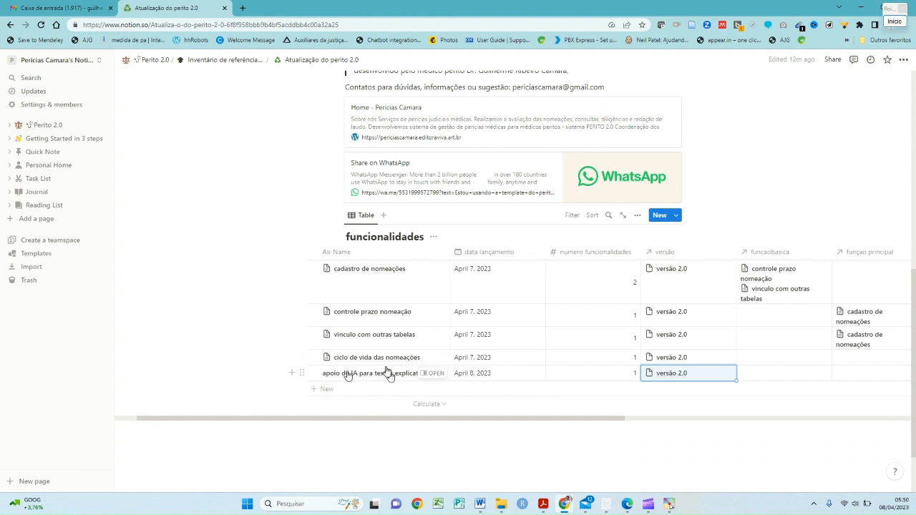
pyautogui.scroll(1, 386, 371)
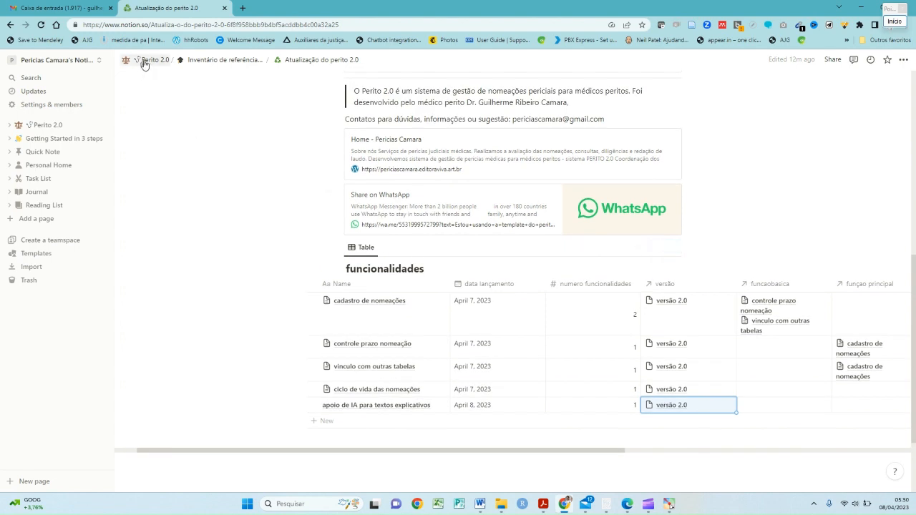
# Step: Open the parent Perito 2.0 page and examine its "texto gerado por inteligência artificial" section
pyautogui.click(145, 62)
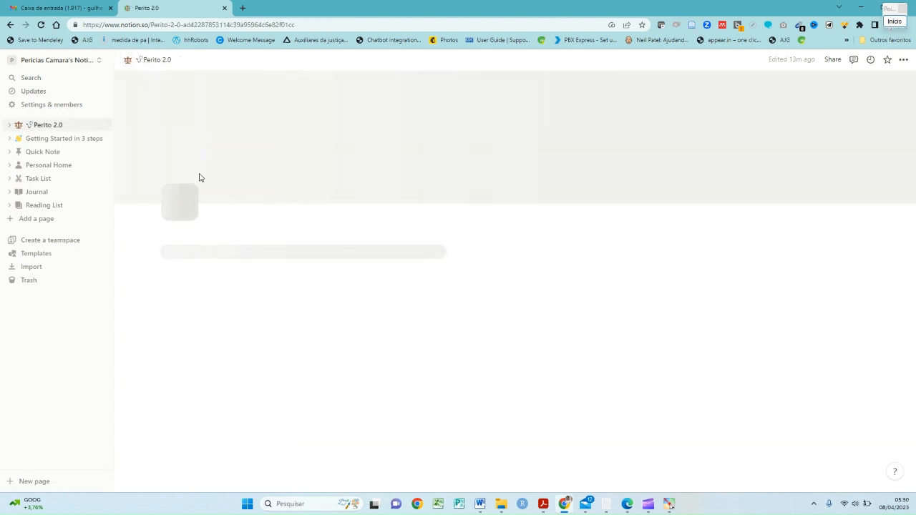
pyautogui.scroll(-1, 226, 250)
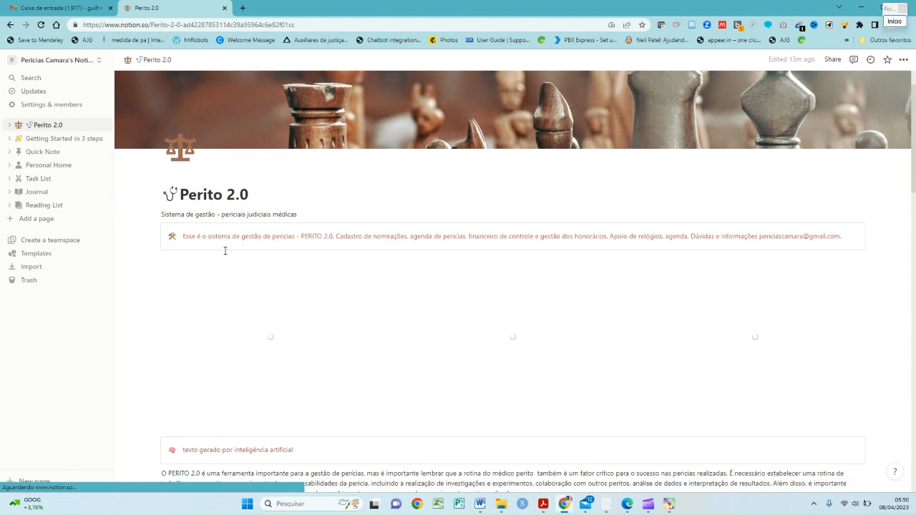
pyautogui.scroll(-3, 225, 249)
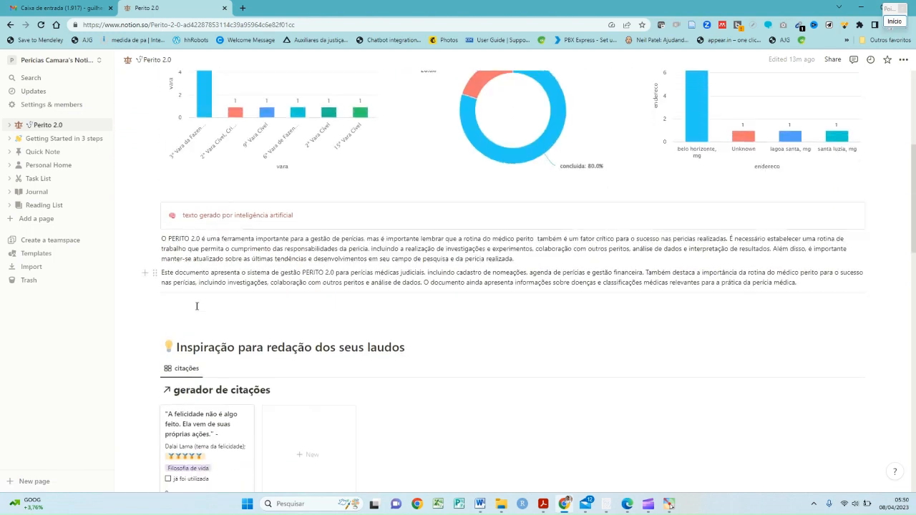
pyautogui.scroll(-2, 193, 246)
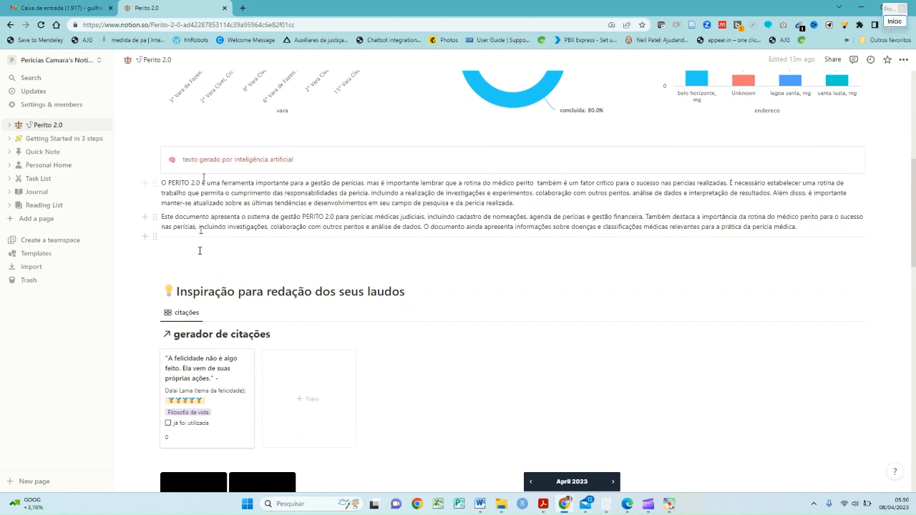
# Step: Look through the Notion AI writing commands on the empty line below the AI-generated text and clear the slash left there
pyautogui.click(200, 254)
pyautogui.write('/')
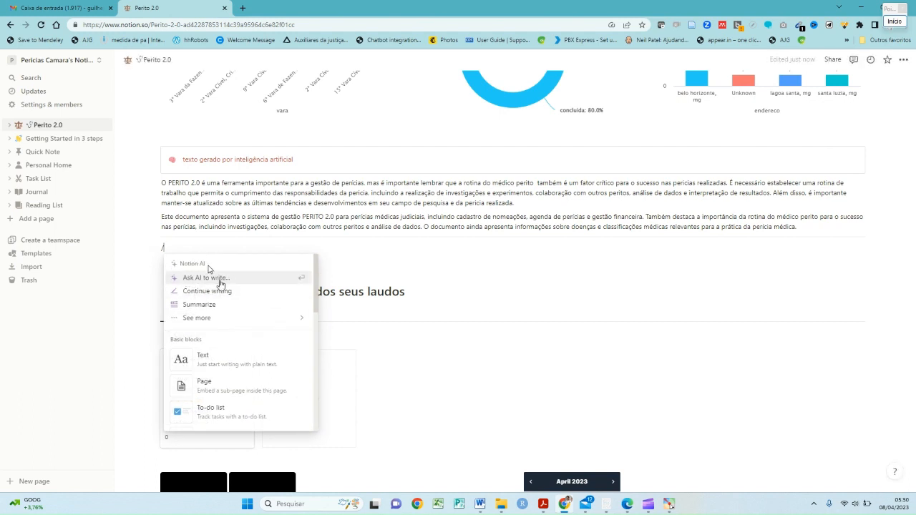
pyautogui.moveTo(217, 315)
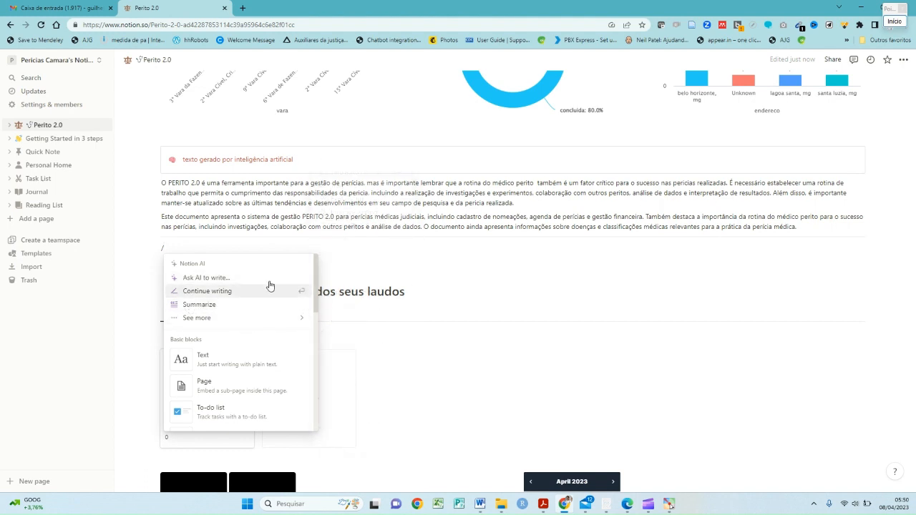
pyautogui.moveTo(252, 326)
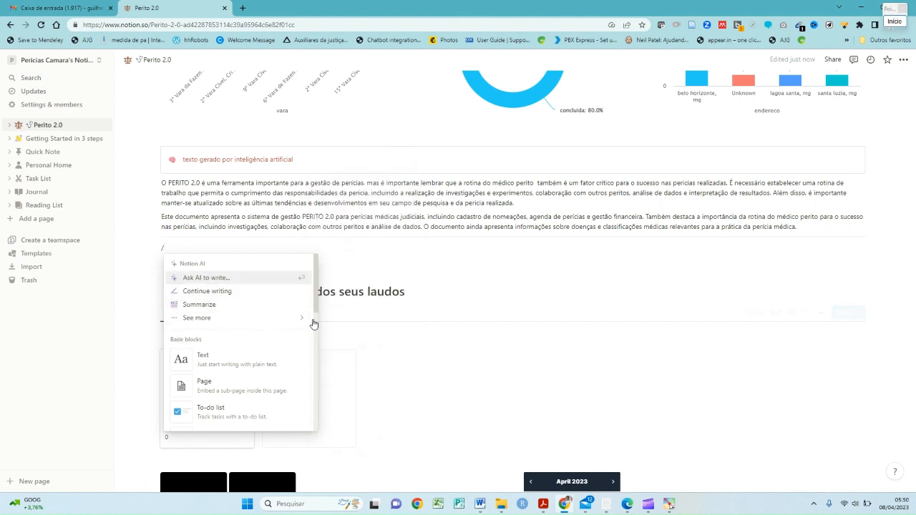
pyautogui.click(412, 264)
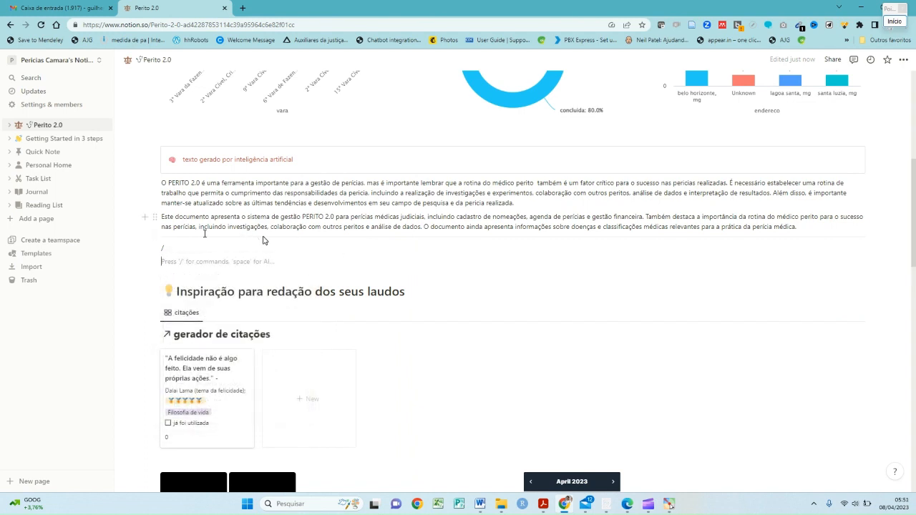
pyautogui.click(183, 248)
pyautogui.press('BackSpace')
# Step: Open "Atualização do perito 2.0" from the Cadastros básicos list and review the page down to the "funcionalidades" table
pyautogui.scroll(-5, 176, 314)
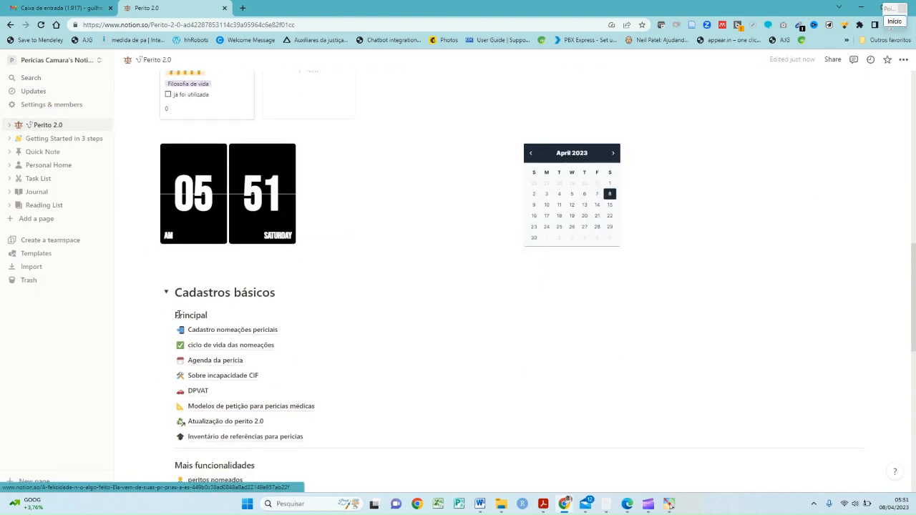
pyautogui.scroll(-1, 177, 314)
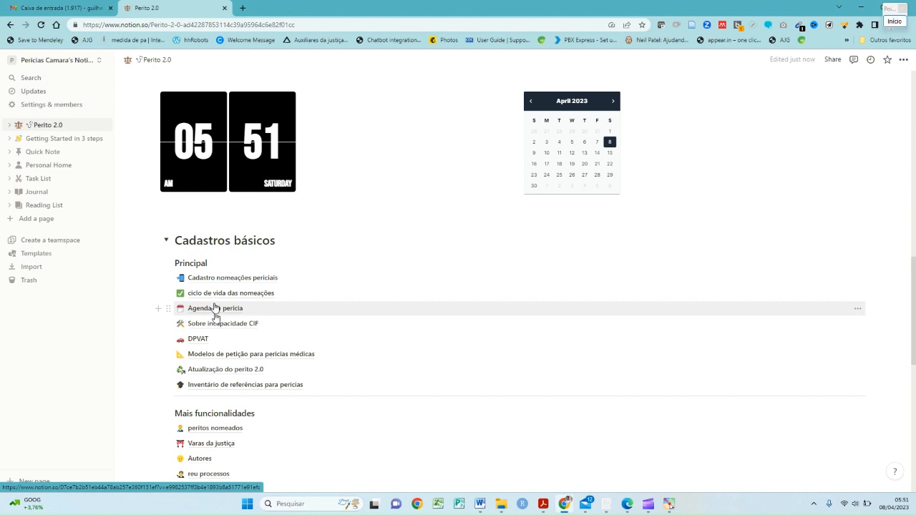
pyautogui.click(221, 369)
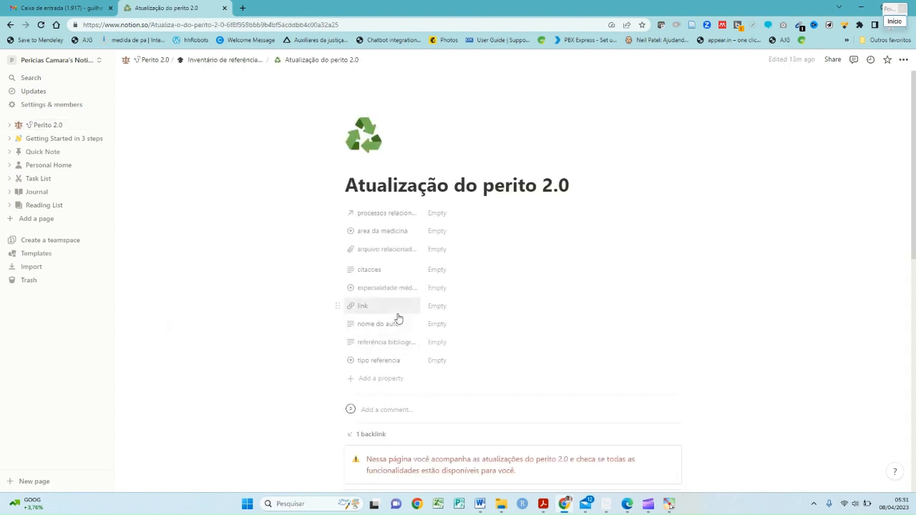
pyautogui.scroll(-2, 398, 315)
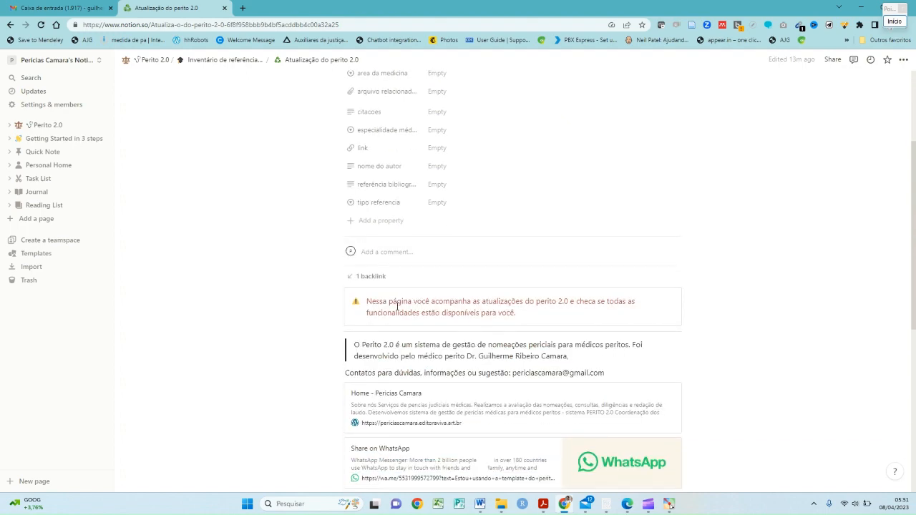
pyautogui.scroll(-1, 398, 306)
pyautogui.scroll(3, 398, 306)
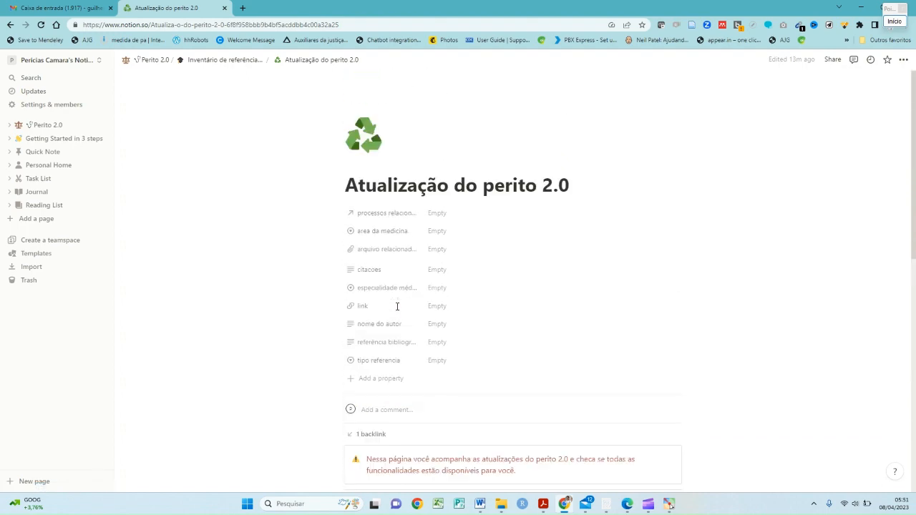
pyautogui.scroll(-4, 398, 308)
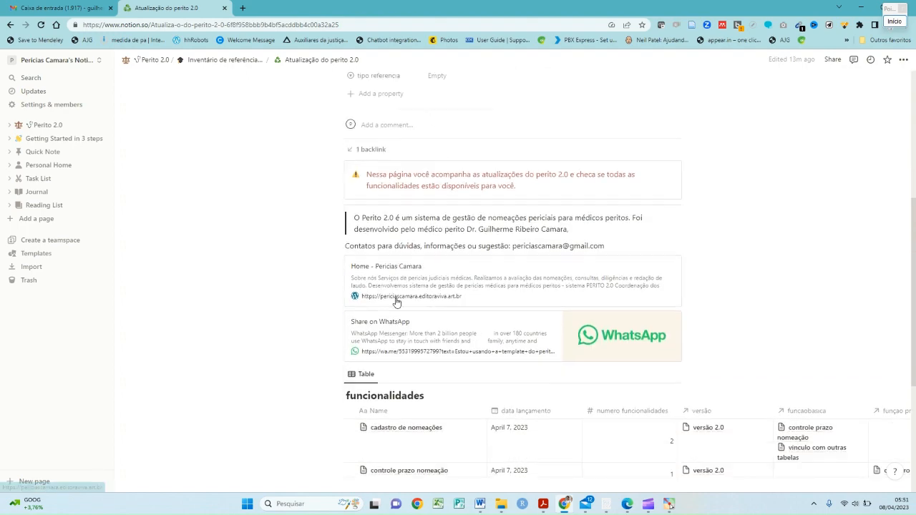
pyautogui.scroll(4, 396, 302)
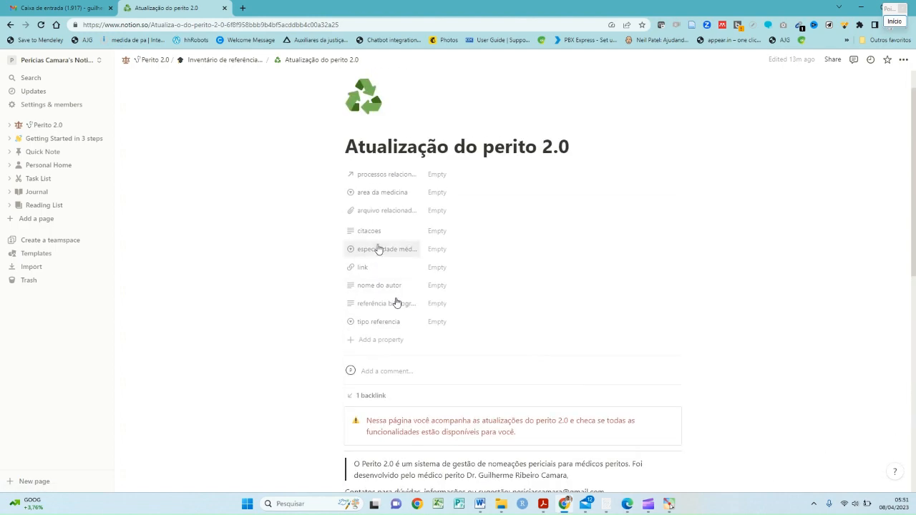
pyautogui.scroll(-5, 377, 248)
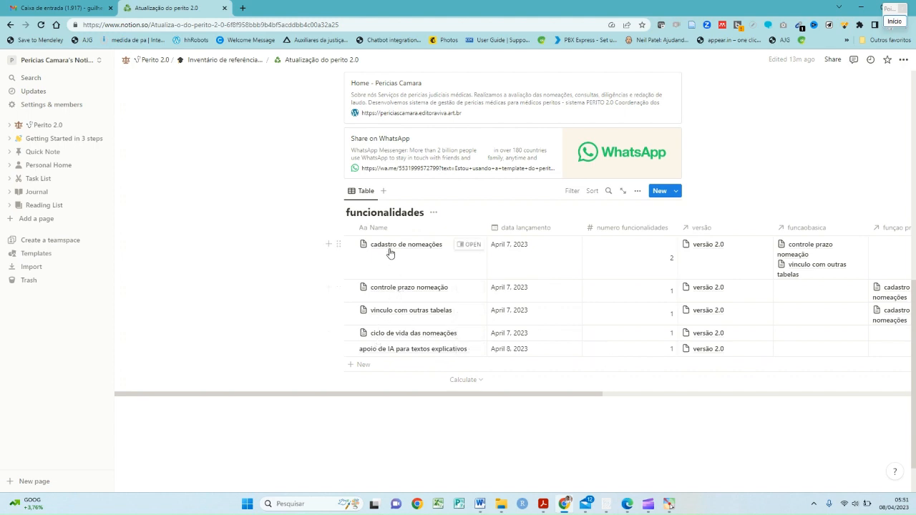
# Step: Add a record "tabela citações" to the "funcionalidades" table with numero funcionalidades 1, leaving data lançamento empty
pyautogui.click(369, 364)
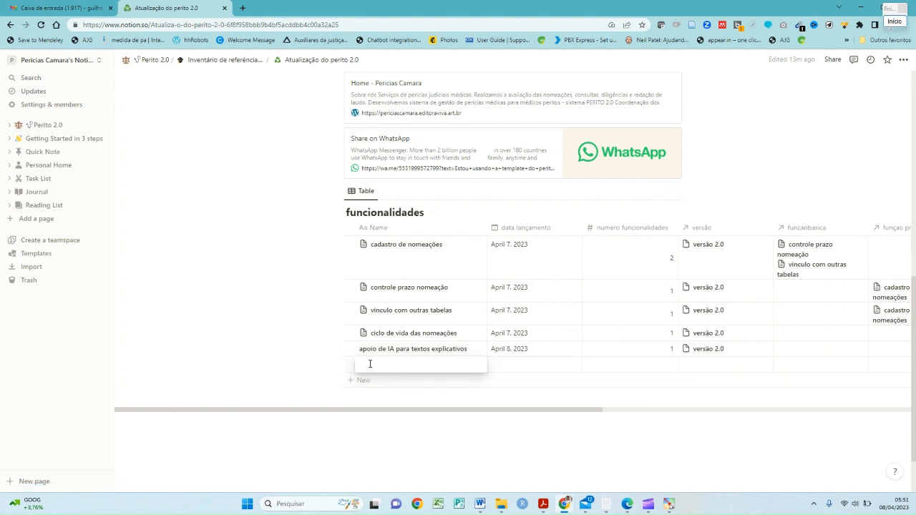
pyautogui.write('tabela citações')
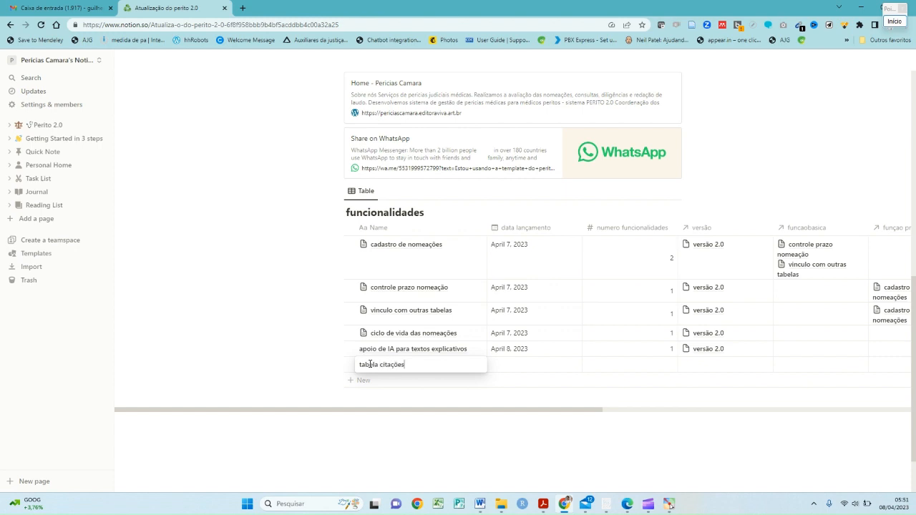
pyautogui.press('Tab')
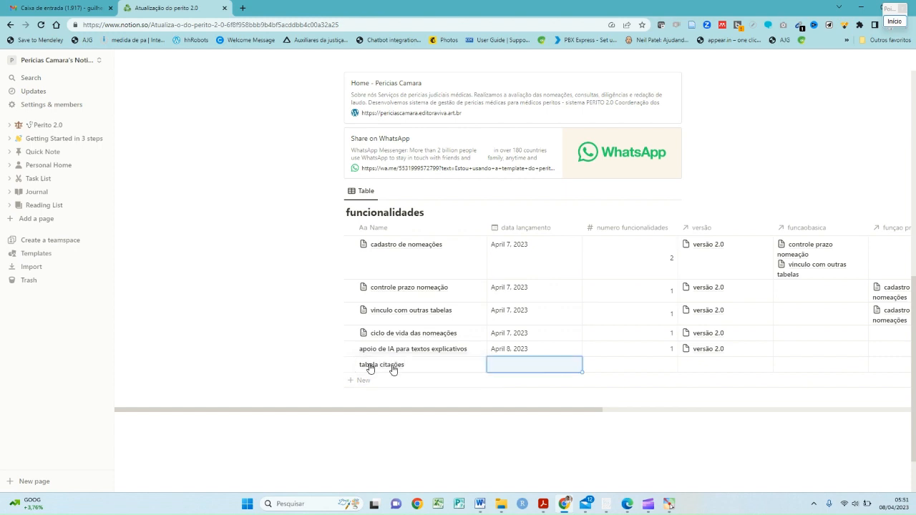
pyautogui.click(512, 373)
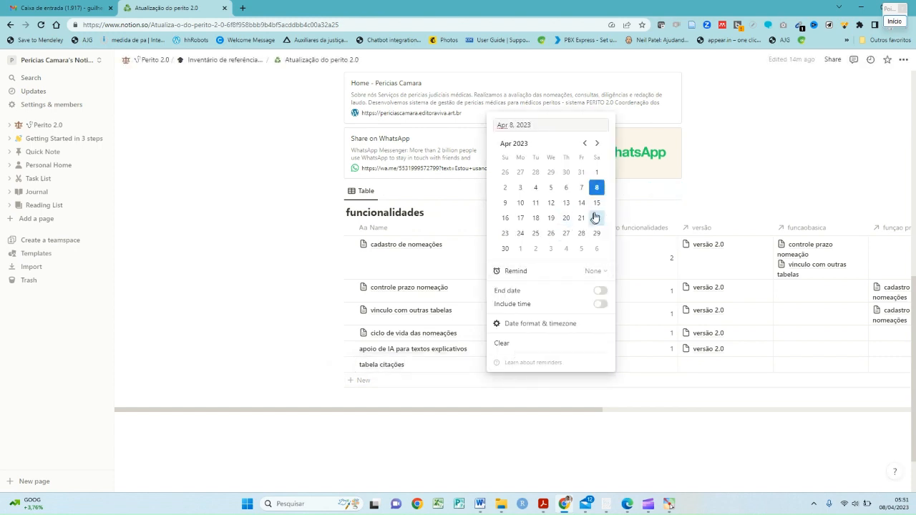
pyautogui.click(663, 374)
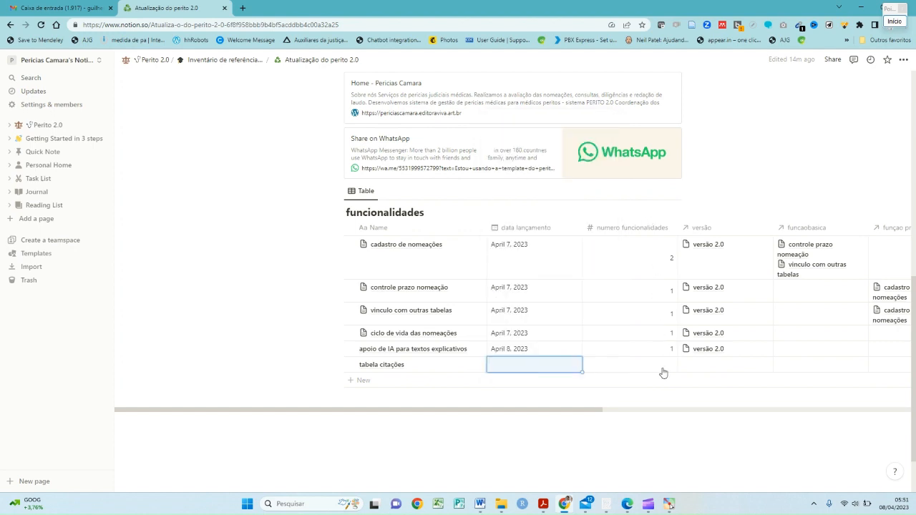
pyautogui.click(662, 372)
pyautogui.write('1')
# Step: Link the "tabela citações" record to versão 2.0
pyautogui.click(706, 374)
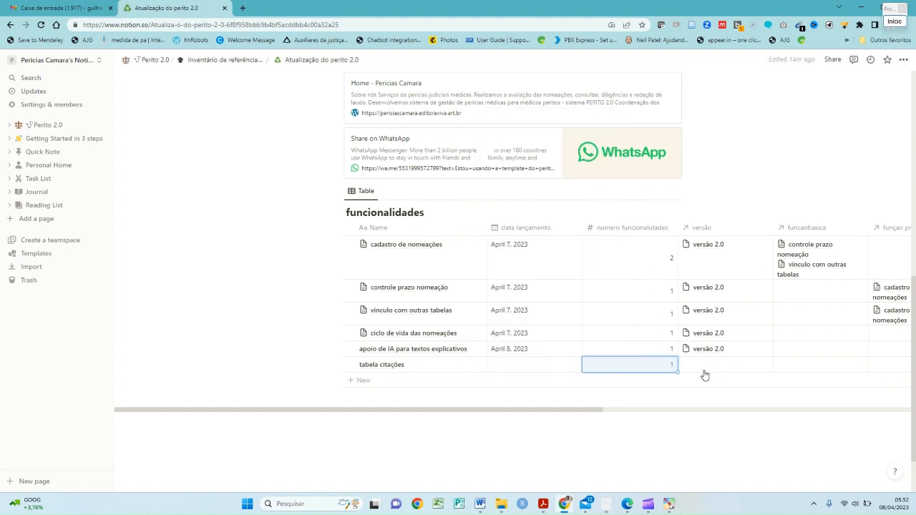
pyautogui.click(706, 374)
pyautogui.write('ver')
pyautogui.rightClick(705, 395)
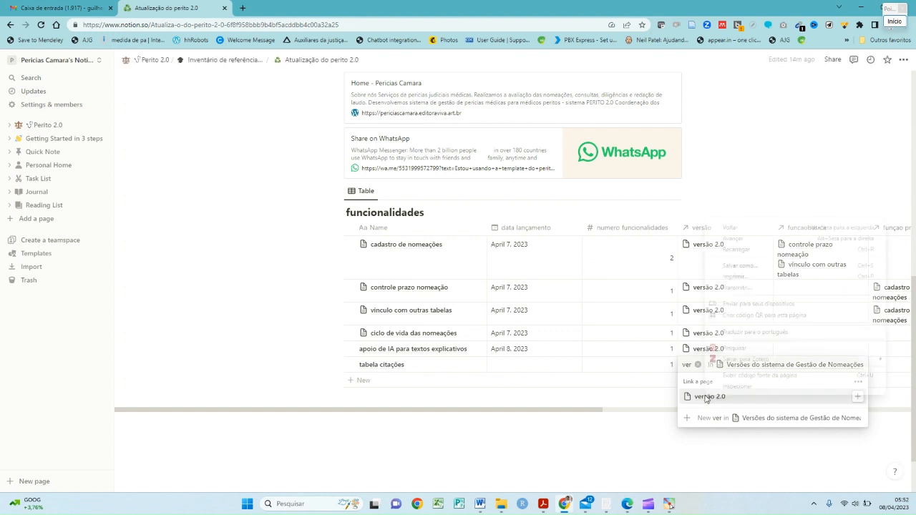
pyautogui.click(575, 391)
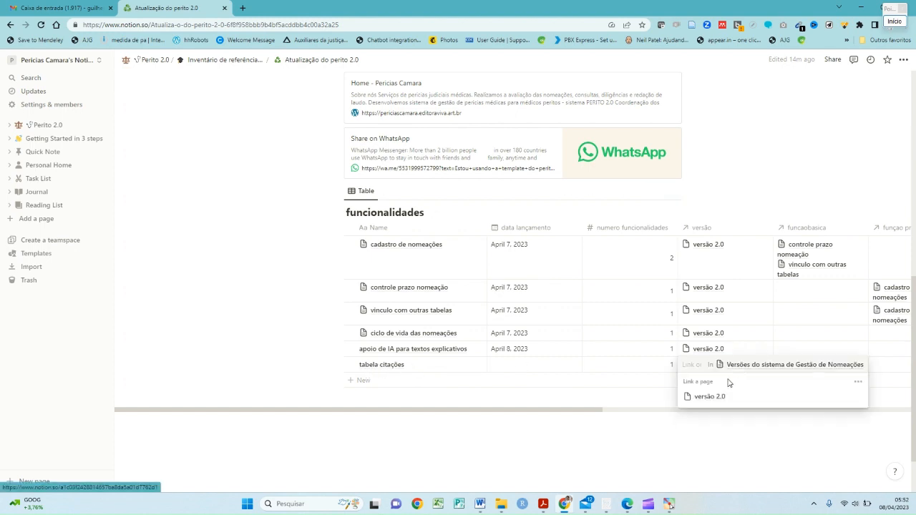
pyautogui.rightClick(703, 395)
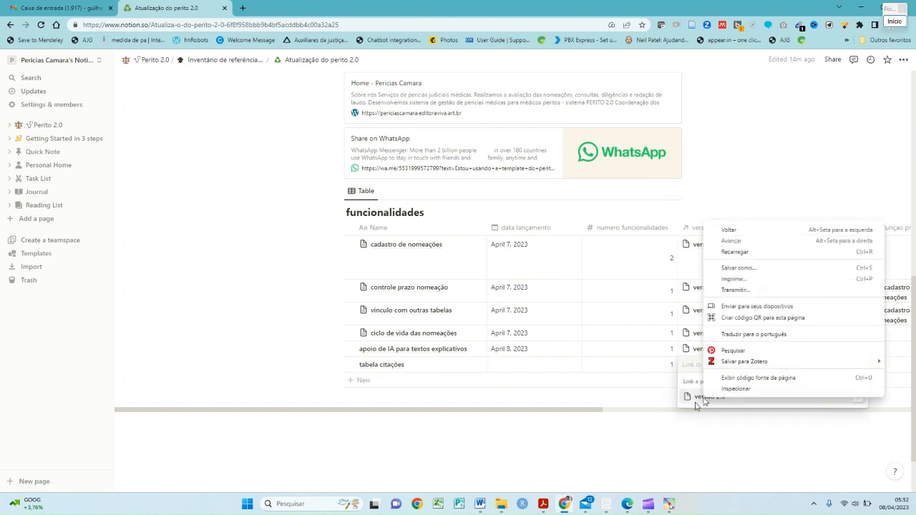
pyautogui.click(694, 404)
pyautogui.click(668, 438)
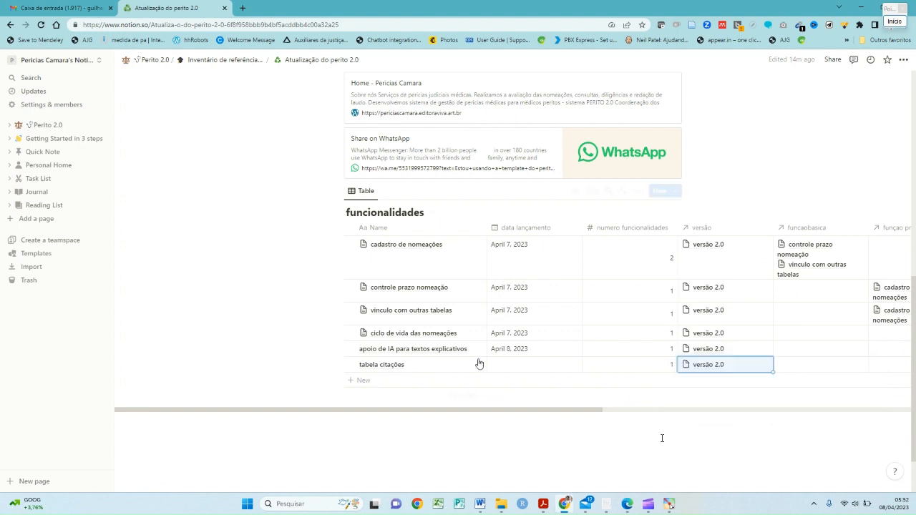
# Step: Add a record named "gerador citações por chatgpt ia" to the "funcionalidades" table
pyautogui.click(363, 380)
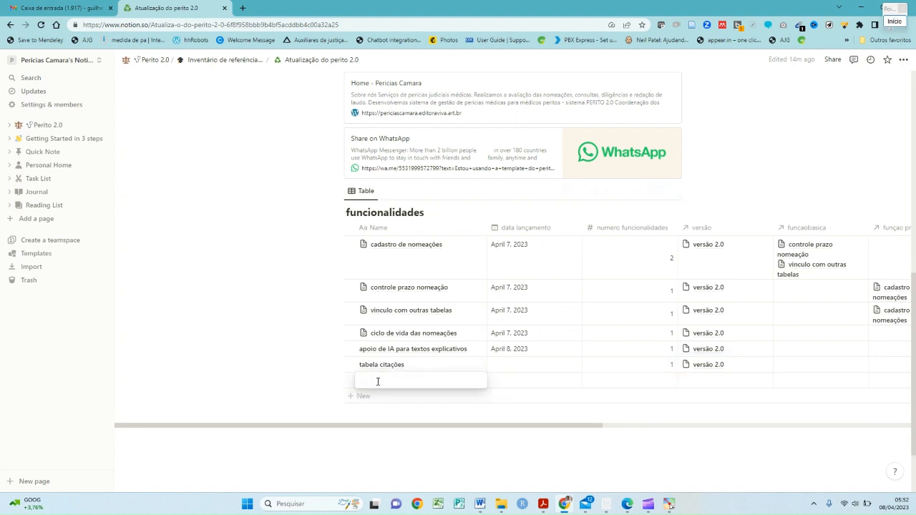
pyautogui.write('gerar')
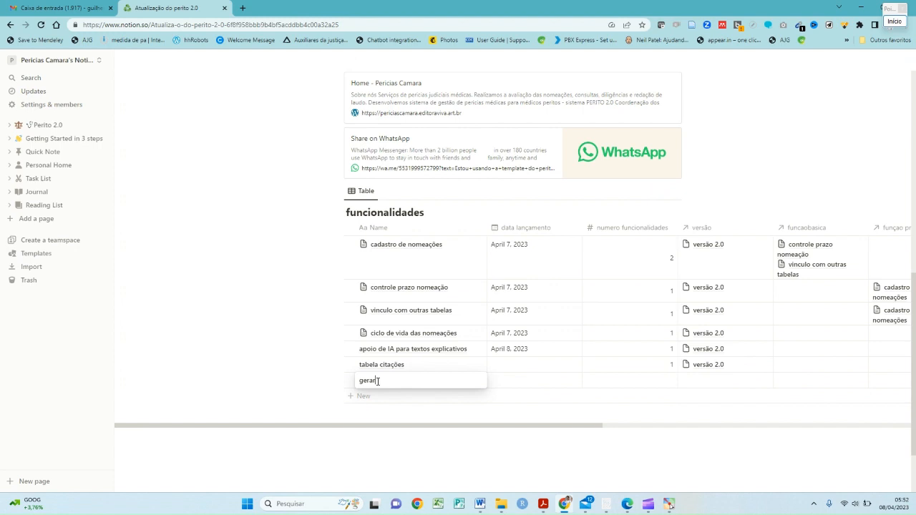
pyautogui.press('BackSpace')
pyautogui.write('dor citações por chatgpt')
pyautogui.press('Return')
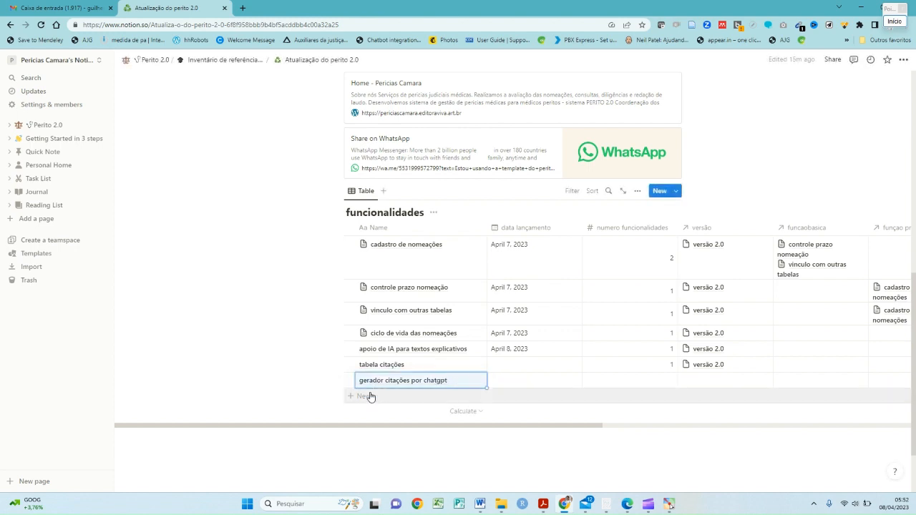
pyautogui.click(449, 380)
pyautogui.write('ia')
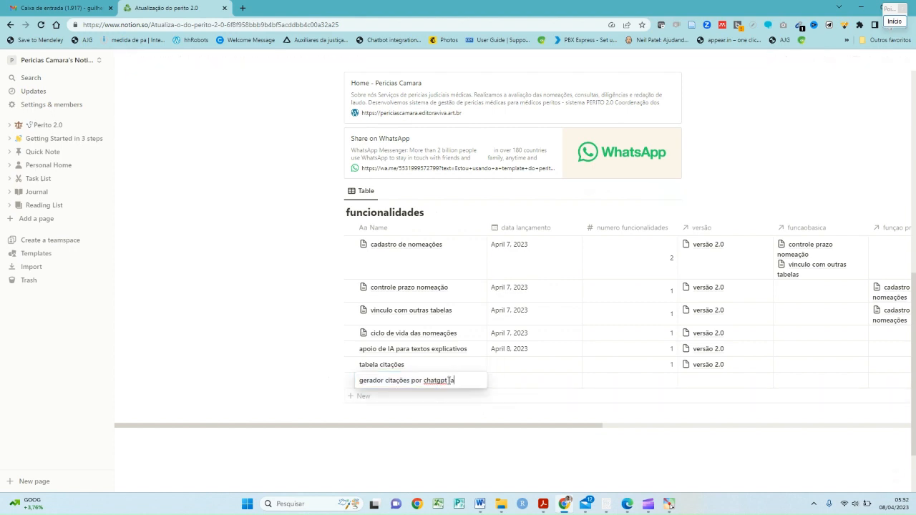
# Step: Add a record named "sorteio randomizado de cada citação" to the "funcionalidades" table
pyautogui.click(363, 395)
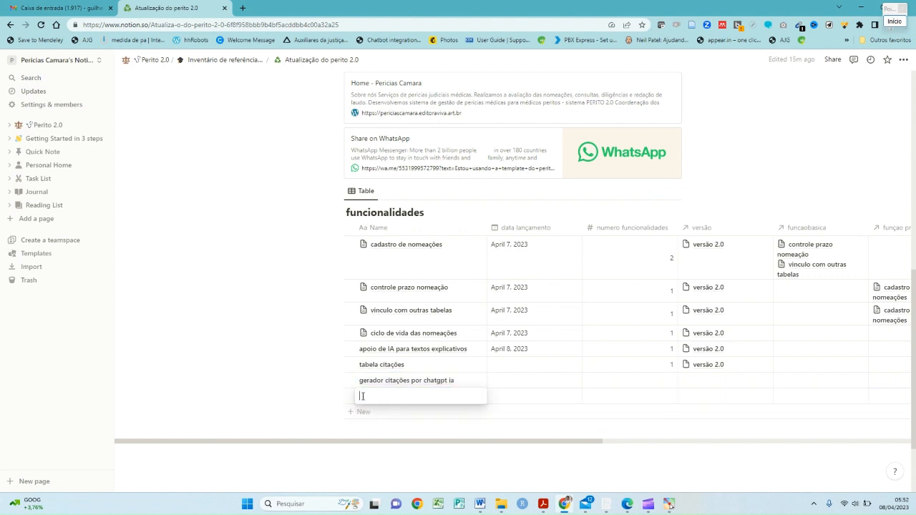
pyautogui.write('sort')
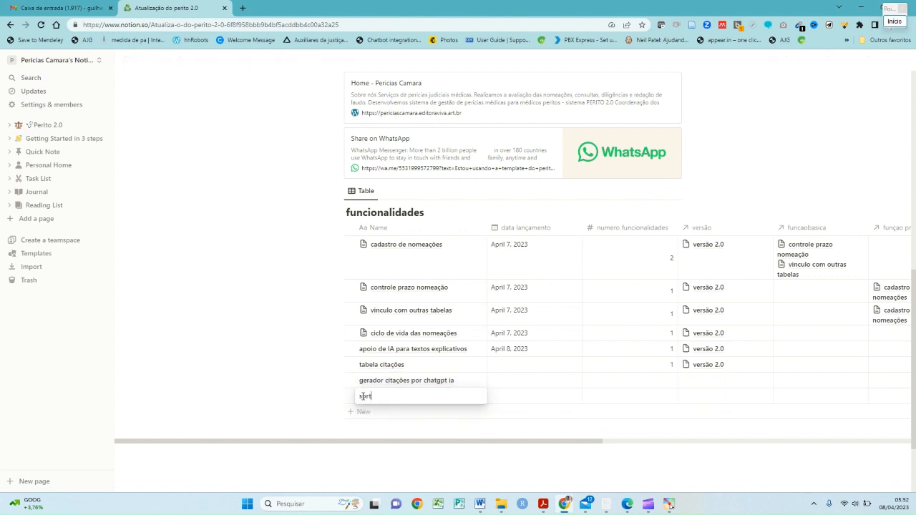
pyautogui.write('eio randomizado de cada citação')
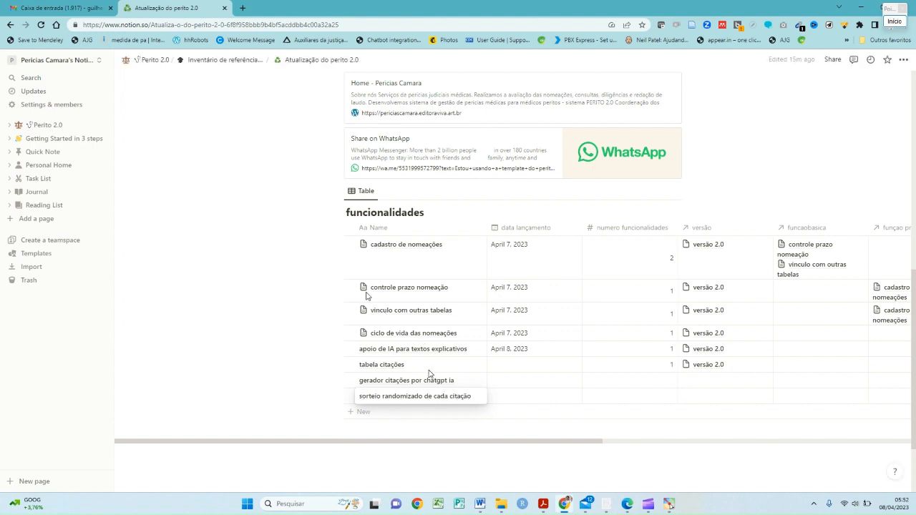
pyautogui.press('Escape')
# Step: Set the data lançamento of the "tabela citações" record to April 8, 2023
pyautogui.click(503, 364)
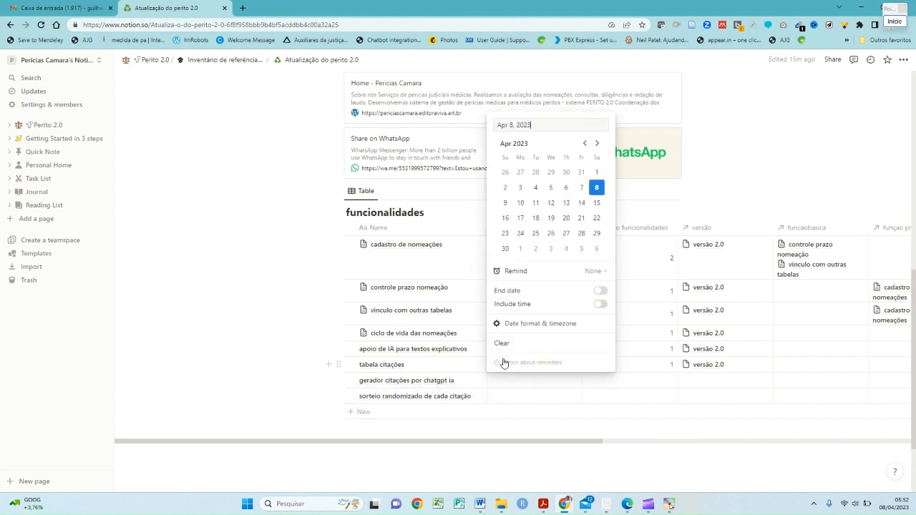
pyautogui.rightClick(602, 188)
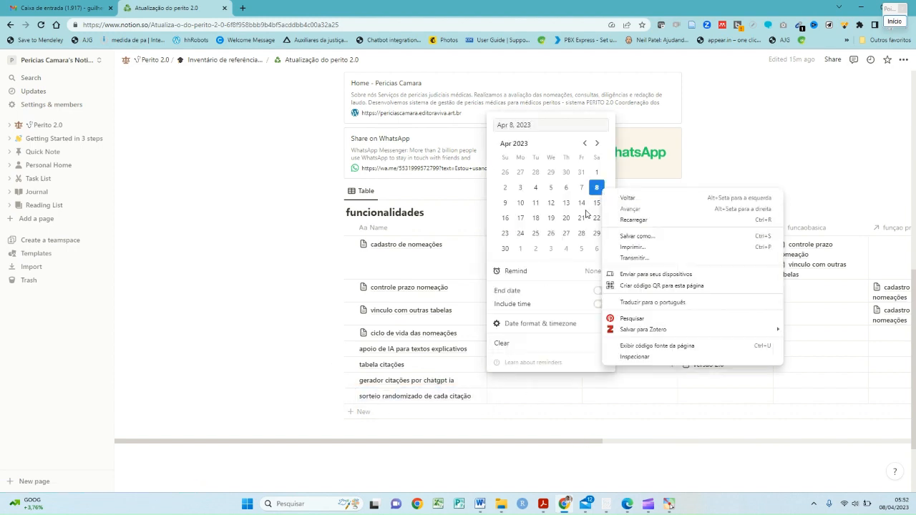
pyautogui.click(554, 265)
pyautogui.click(542, 411)
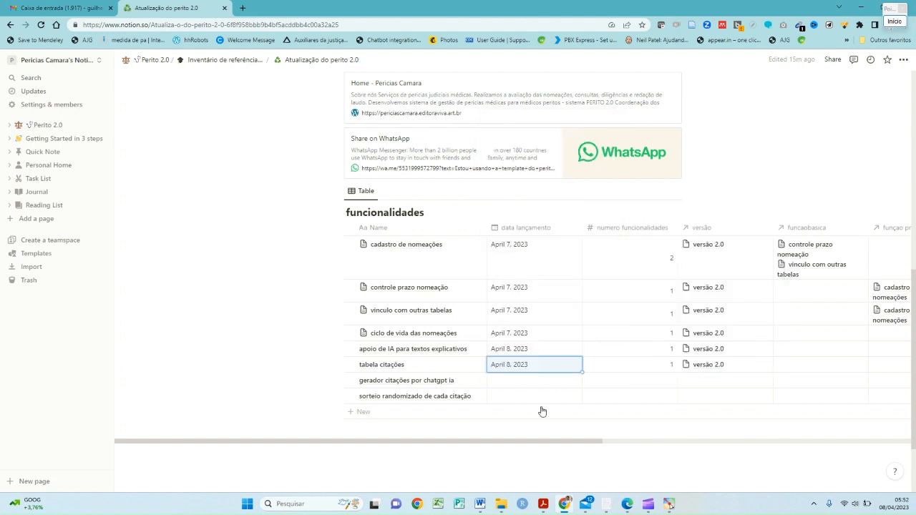
# Step: Set data lançamento to April 8, 2023 for "gerador citações por chatgpt ia" and "sorteio randomizado de cada citação"
pyautogui.click(509, 380)
pyautogui.click(513, 372)
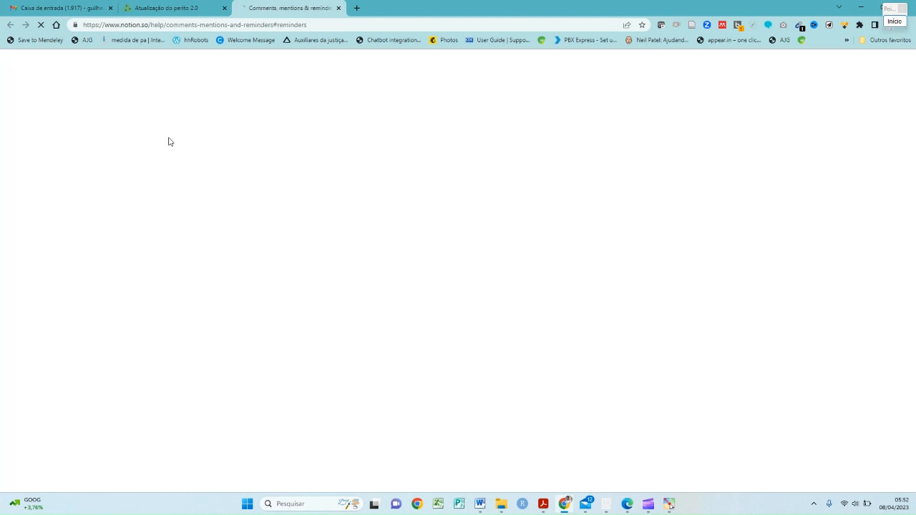
pyautogui.click(163, 8)
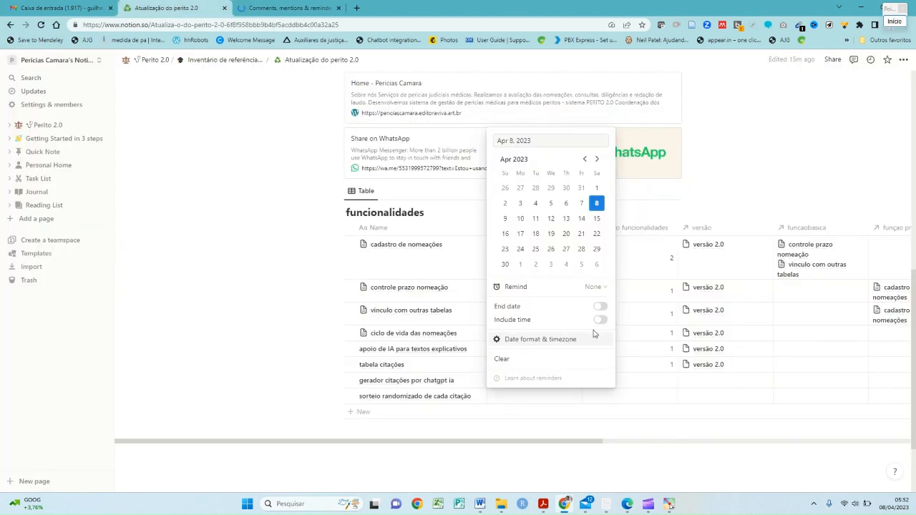
pyautogui.click(596, 219)
pyautogui.click(597, 203)
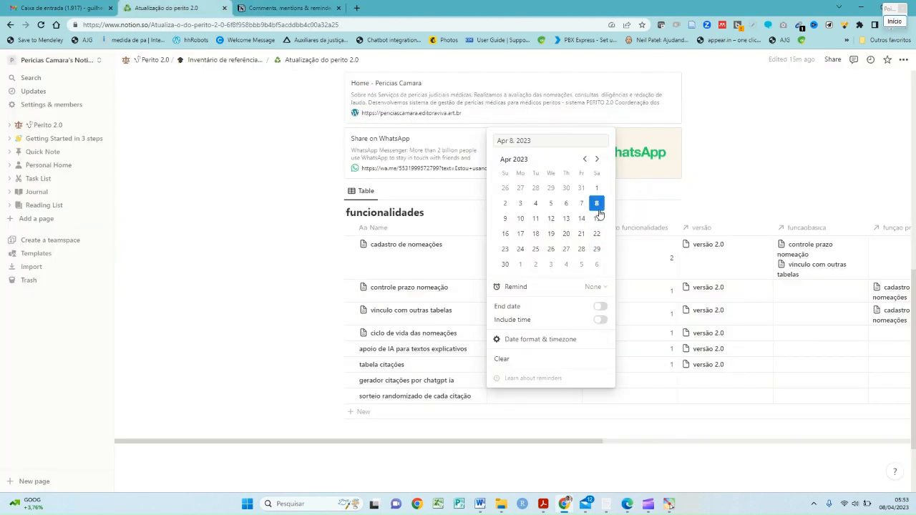
pyautogui.press('Escape')
pyautogui.click(537, 390)
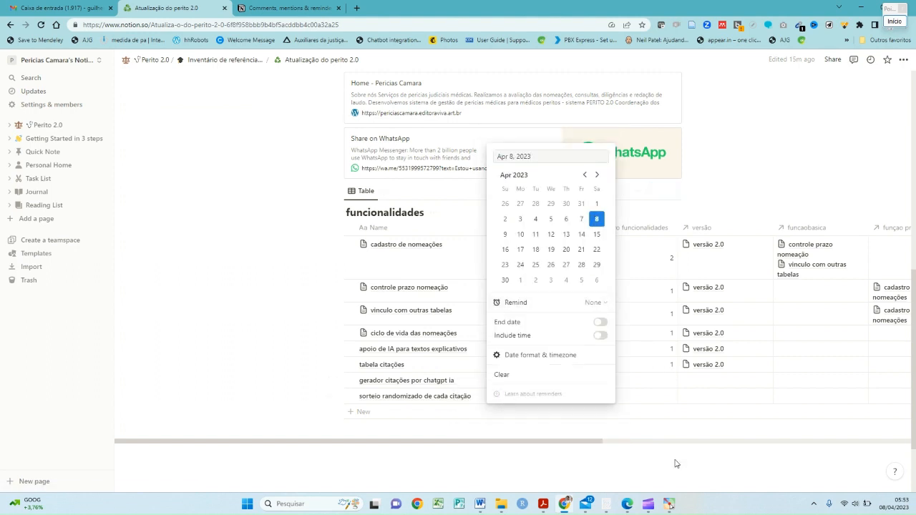
pyautogui.press('Escape')
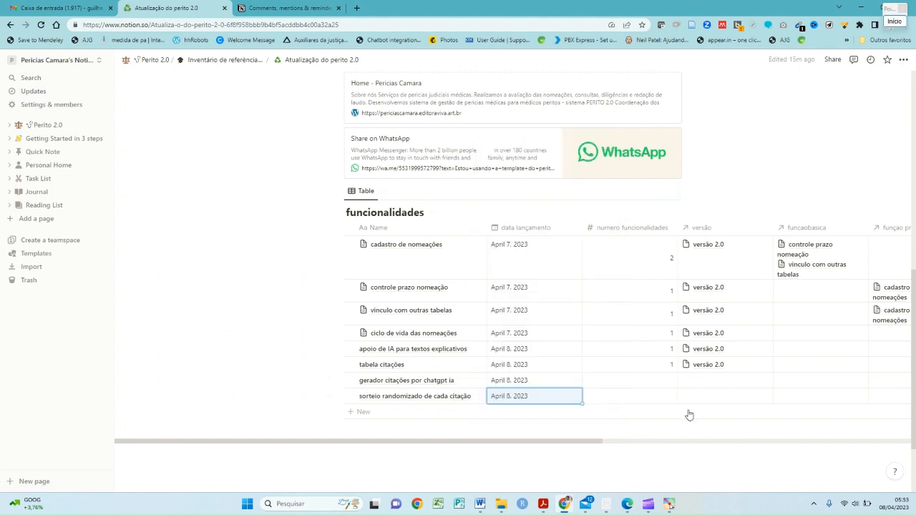
# Step: Set numero funcionalidades of the "tabela citações" record to 2
pyautogui.click(669, 366)
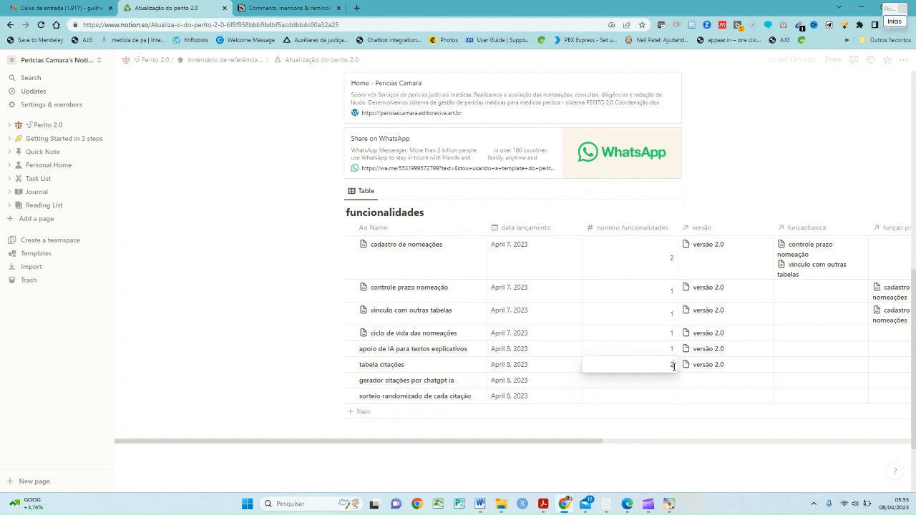
pyautogui.write('2')
pyautogui.press('Return')
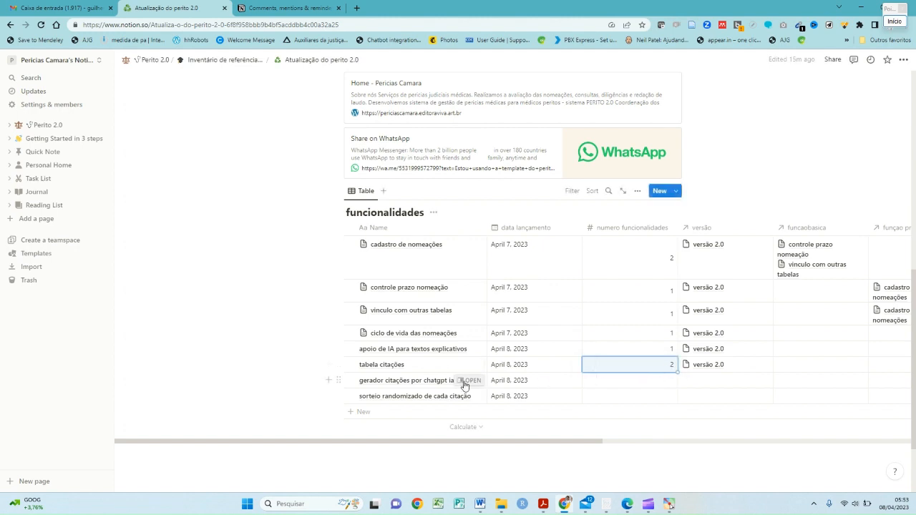
# Step: Link the "gerador citações por chatgpt ia" and "sorteio randomizado de cada citação" records to versão 2.0
pyautogui.click(709, 380)
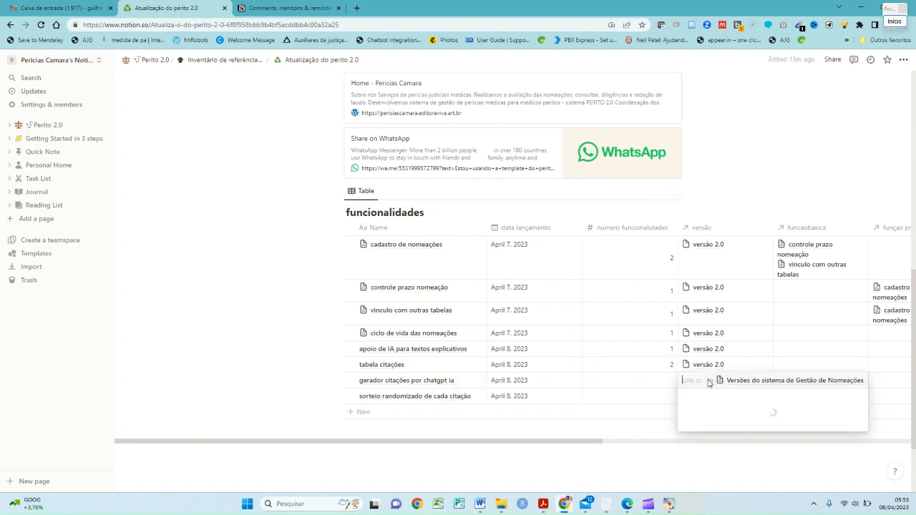
pyautogui.click(713, 414)
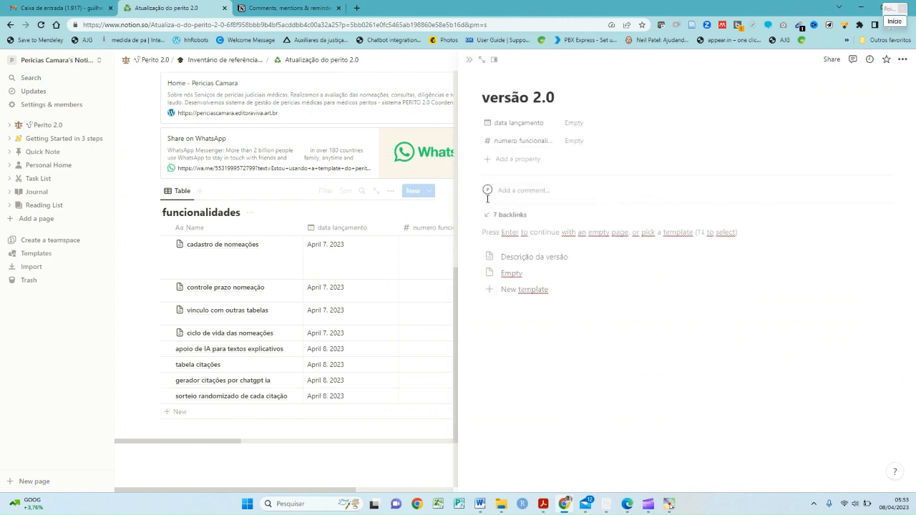
pyautogui.click(469, 63)
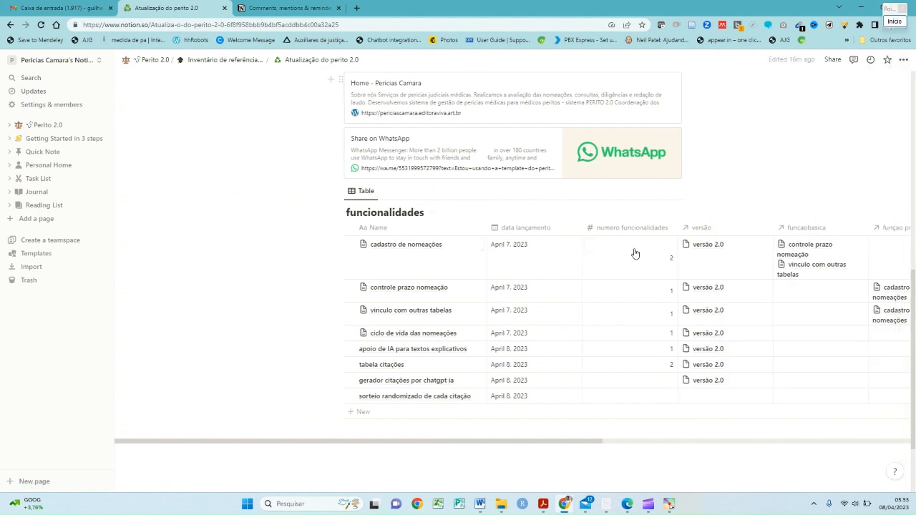
pyautogui.click(707, 401)
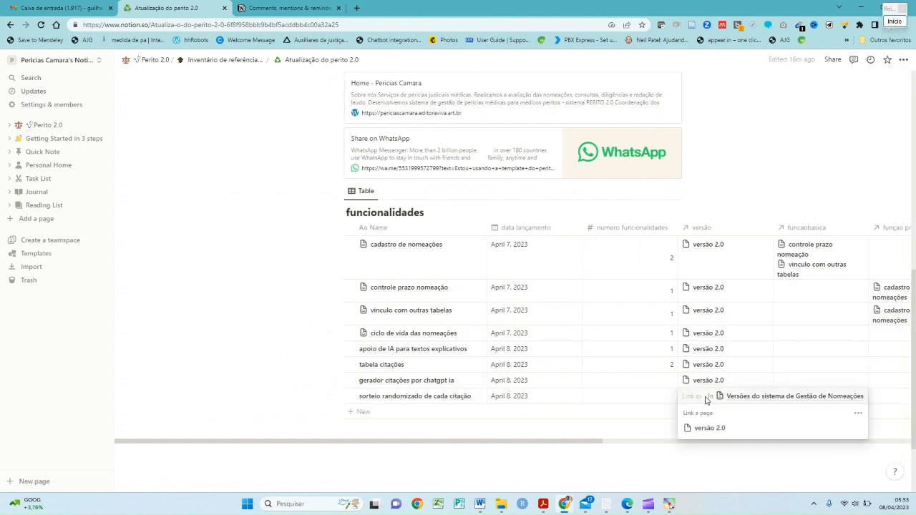
pyautogui.click(699, 431)
pyautogui.press('Escape')
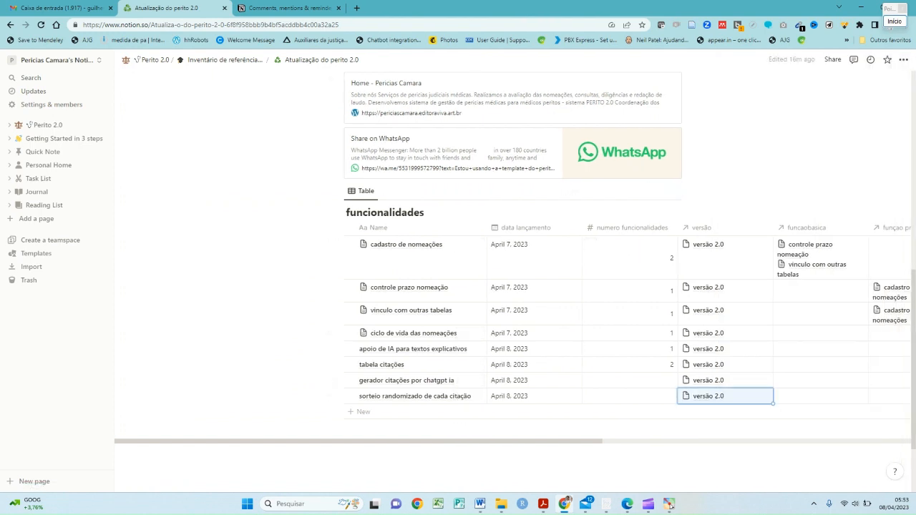
# Step: Link "gerador citações por chatgpt ia" and "sorteio randomizado de cada citação" as funcaobasica of the "tabela citações" record
pyautogui.hscroll(1, 621, 428)
pyautogui.hscroll(1, 621, 429)
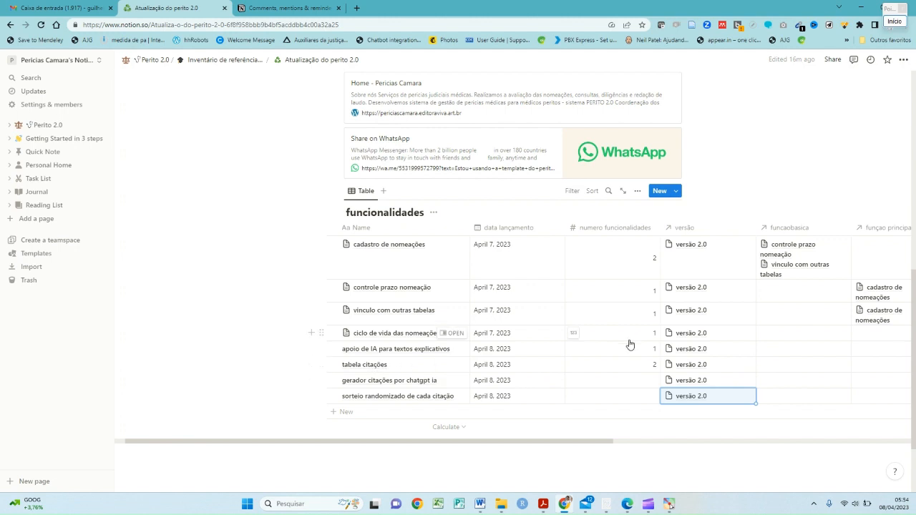
pyautogui.click(773, 365)
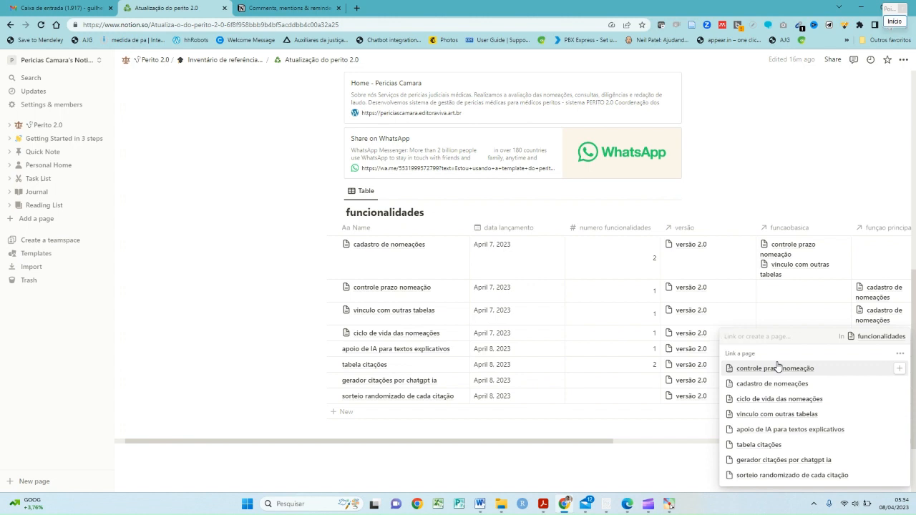
pyautogui.click(755, 460)
pyautogui.click(696, 444)
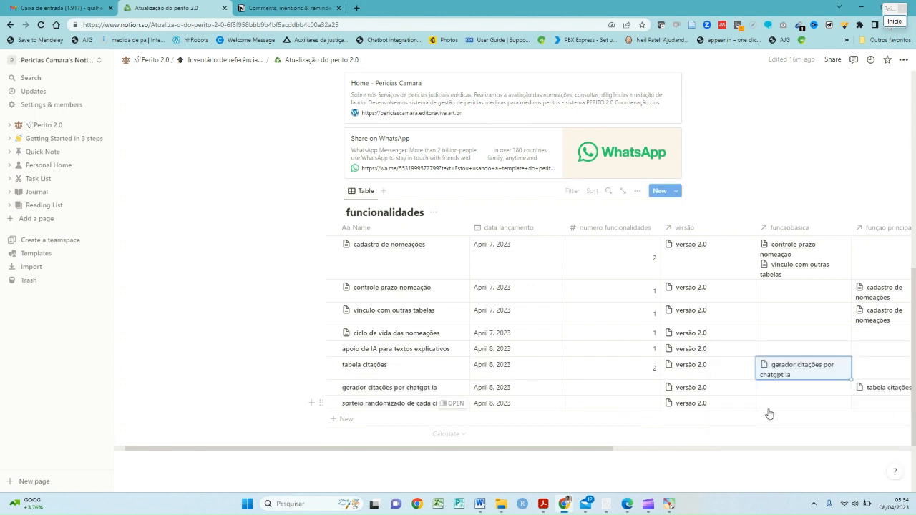
pyautogui.click(802, 382)
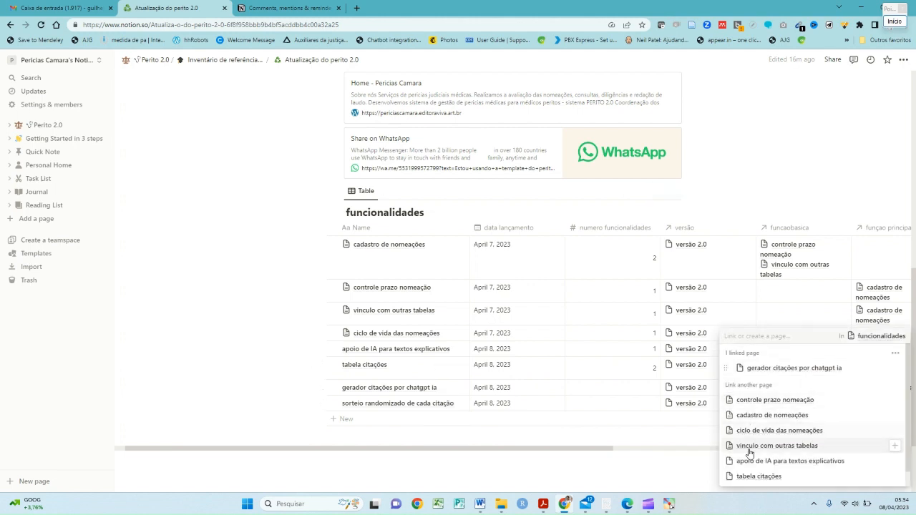
pyautogui.scroll(-1, 741, 430)
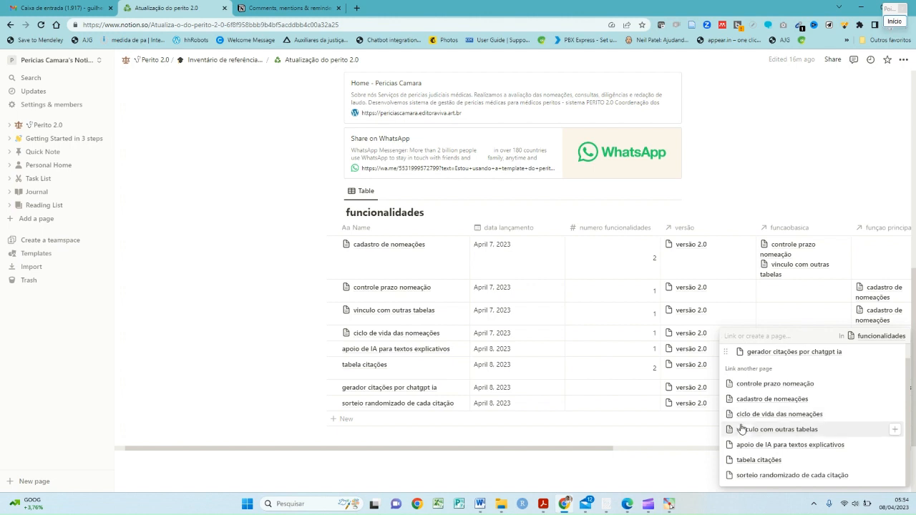
pyautogui.click(744, 473)
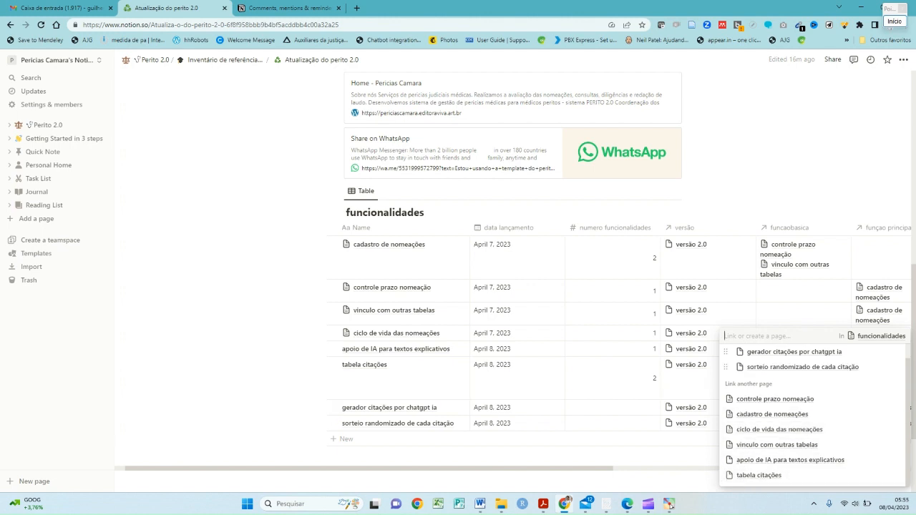
pyautogui.press('Escape')
# Step: Mark "tabela citações", "gerador citações por chatgpt ia" and "sorteio randomizado de cada citação" as natural do sistema
pyautogui.hscroll(5, 675, 458)
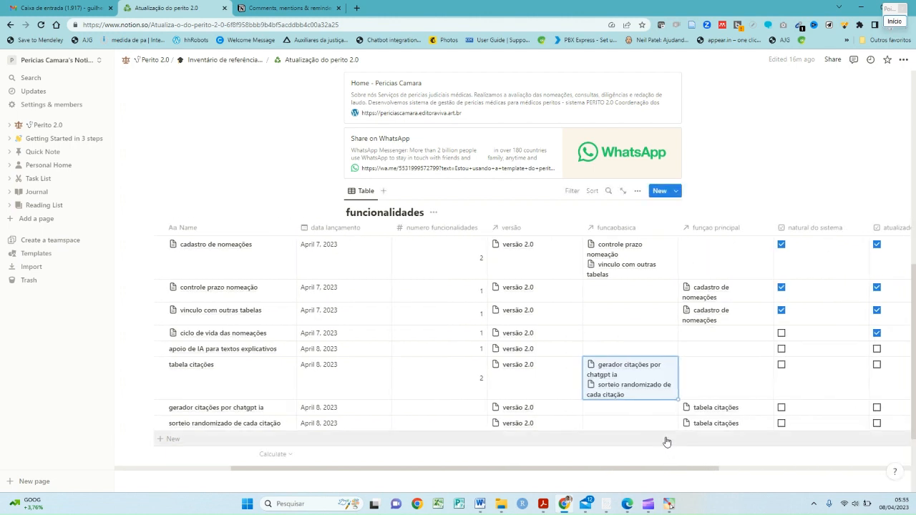
pyautogui.hscroll(-5, 623, 385)
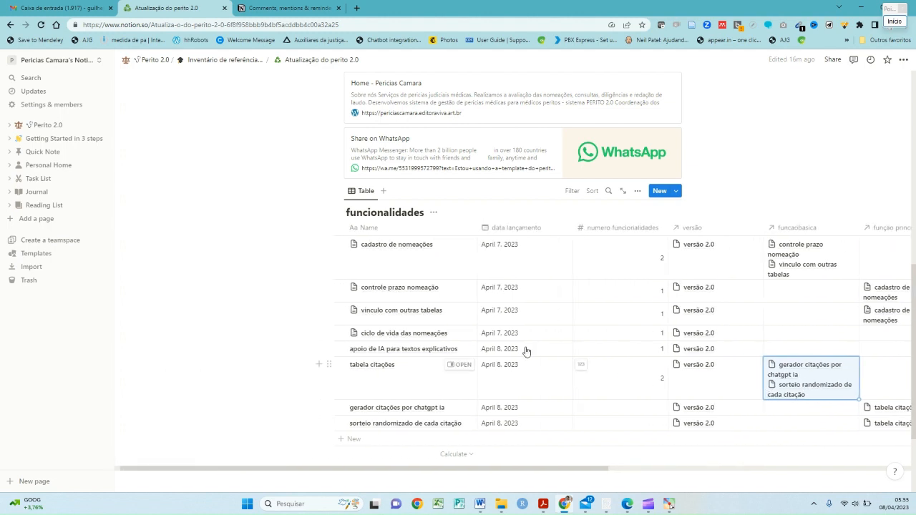
pyautogui.hscroll(4, 401, 354)
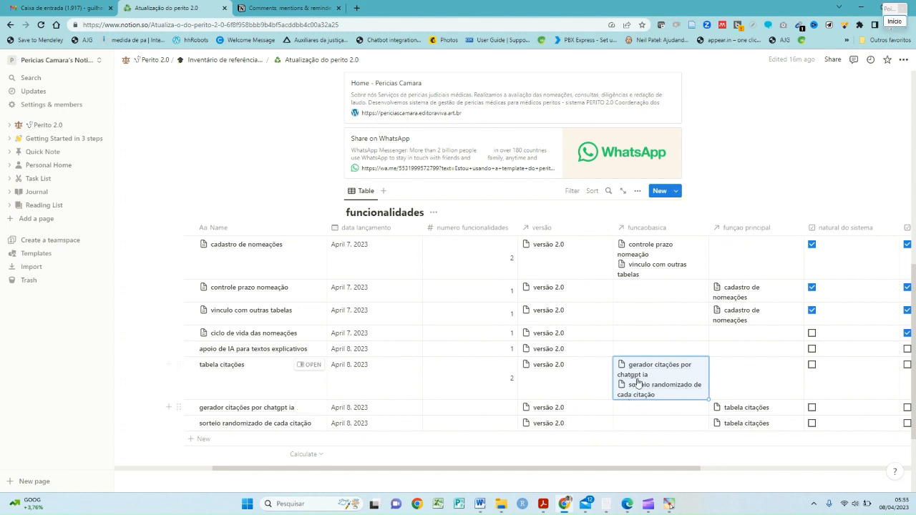
pyautogui.hscroll(4, 609, 388)
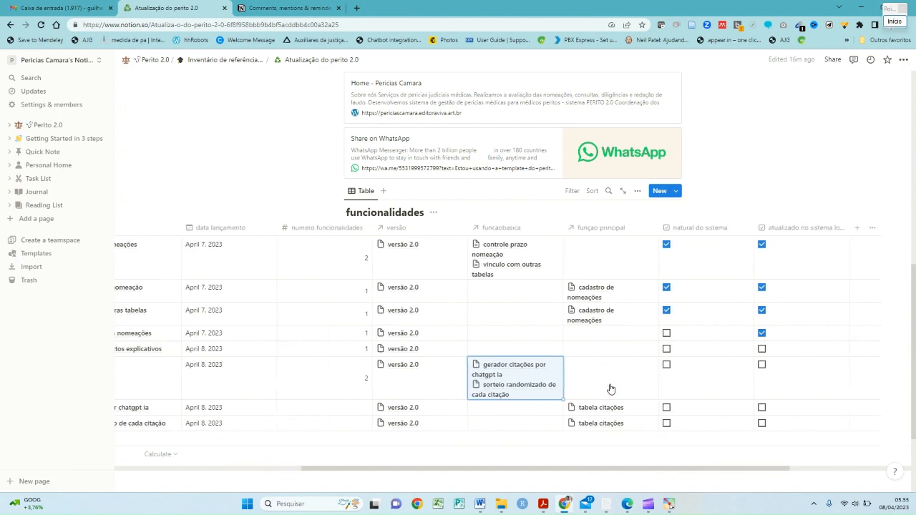
pyautogui.click(666, 374)
pyautogui.click(666, 408)
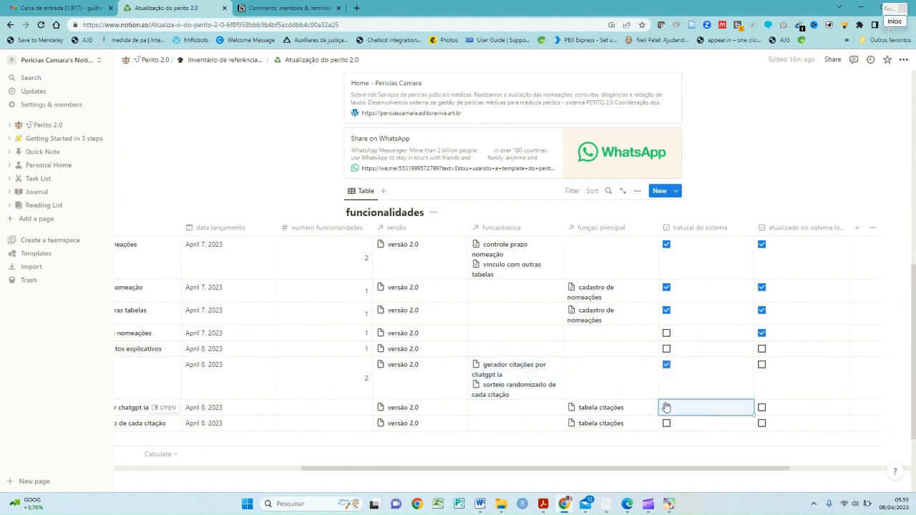
pyautogui.click(667, 424)
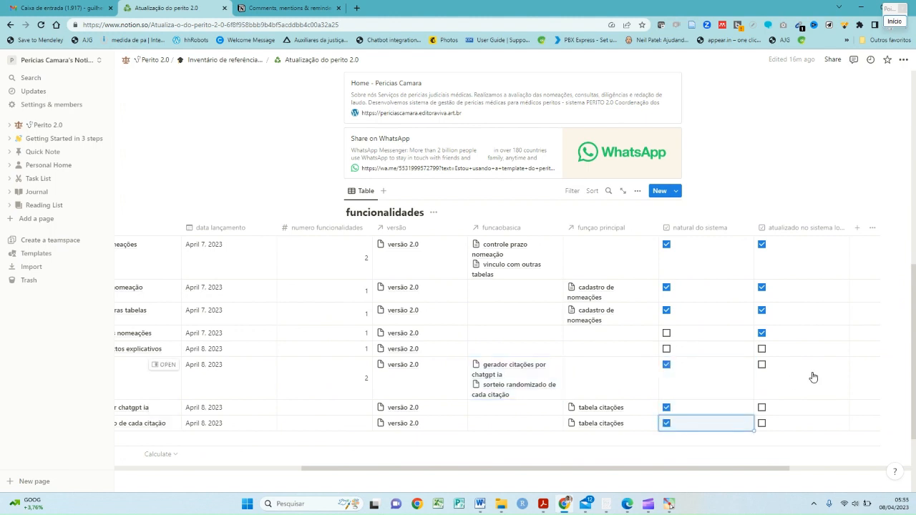
# Step: Mark "tabela citações", "gerador citações por chatgpt ia" and "sorteio randomizado de cada citação" as atualizado no sistema
pyautogui.click(762, 366)
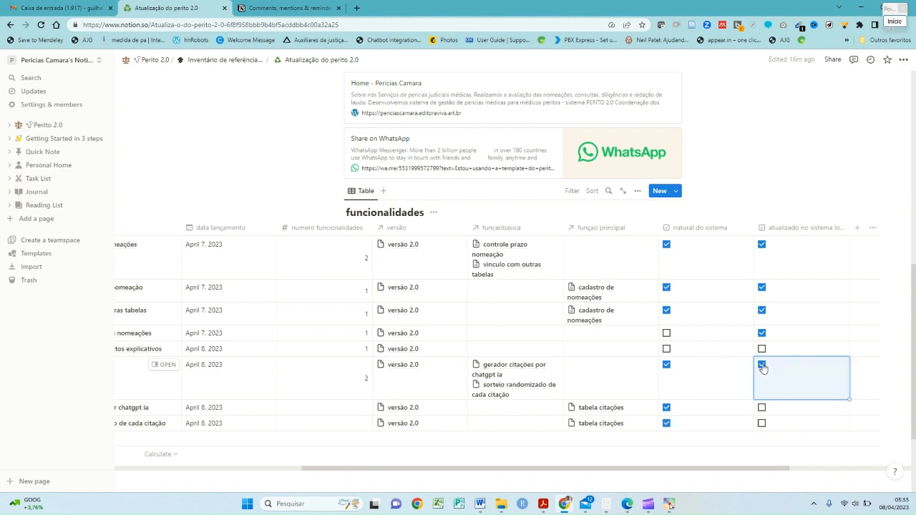
pyautogui.click(761, 407)
pyautogui.click(762, 423)
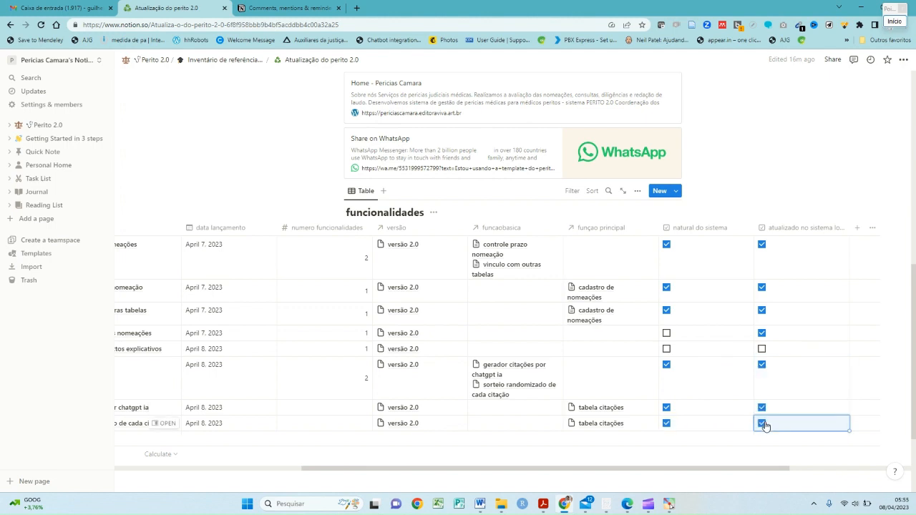
# Step: Mark "apoio de IA para textos explicativos" and "ciclo de vida das nomeações" as natural do sistema, and the former also as atualizado no sistema
pyautogui.hscroll(-5, 622, 400)
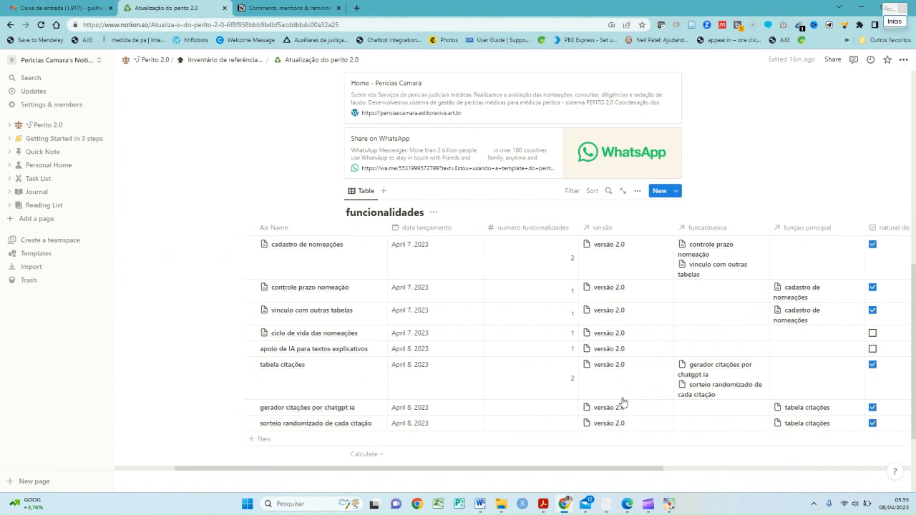
pyautogui.hscroll(3, 623, 403)
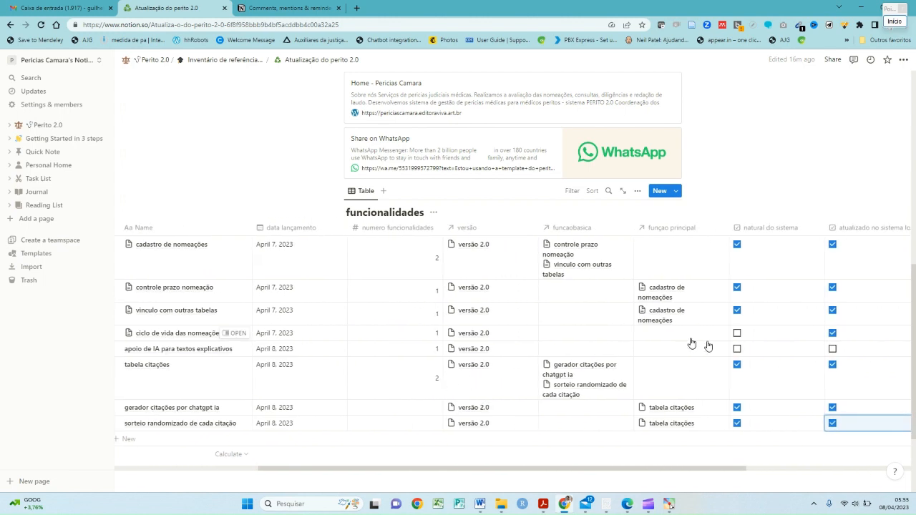
pyautogui.click(735, 349)
pyautogui.click(737, 333)
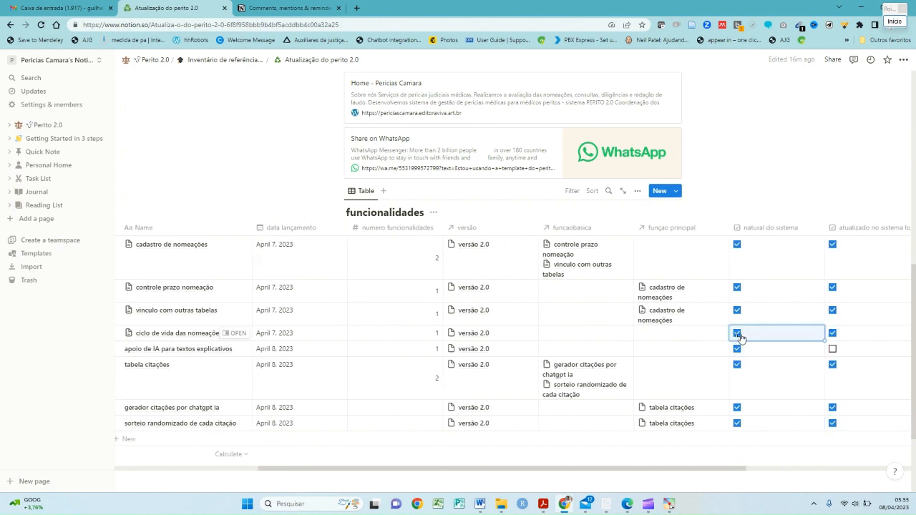
pyautogui.click(834, 350)
pyautogui.hscroll(1, 822, 342)
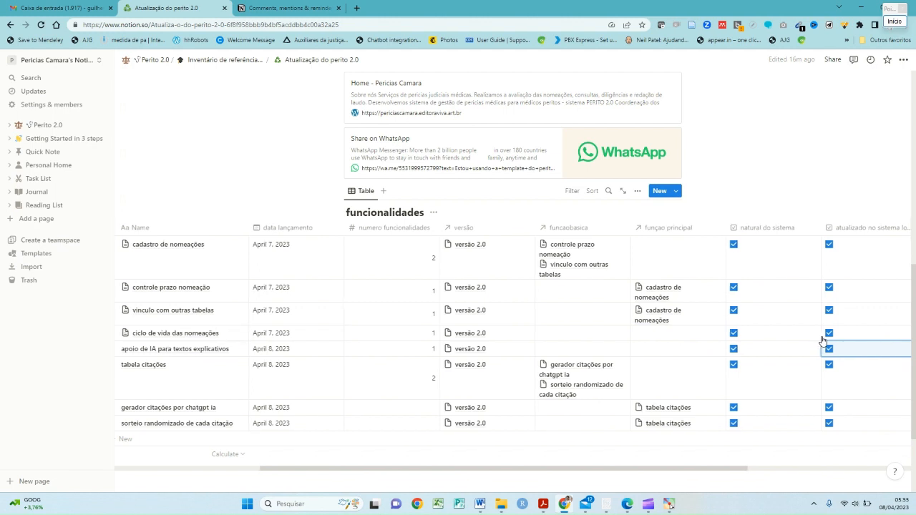
# Step: Review the status checkboxes and relations in the "funcionalidades" table and the introduction and contact blocks above it
pyautogui.moveTo(821, 338); pyautogui.dragTo(779, 254)
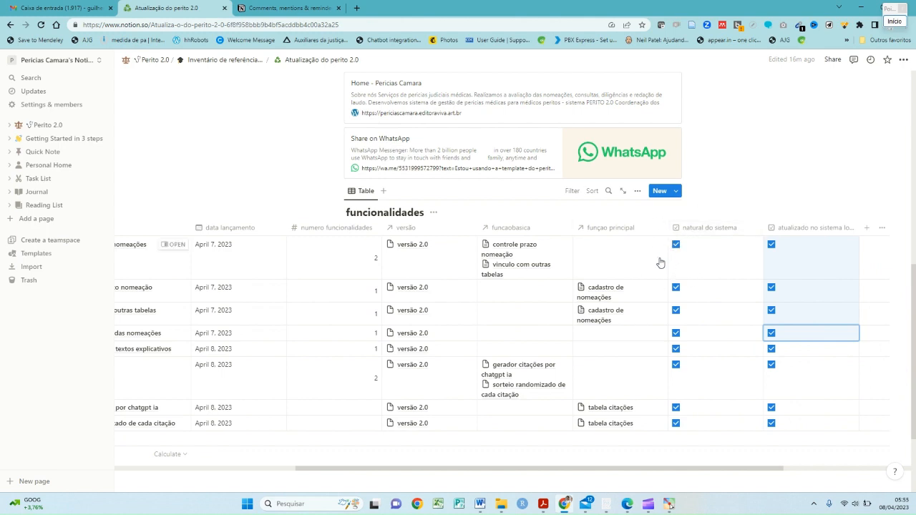
pyautogui.scroll(-1, 661, 258)
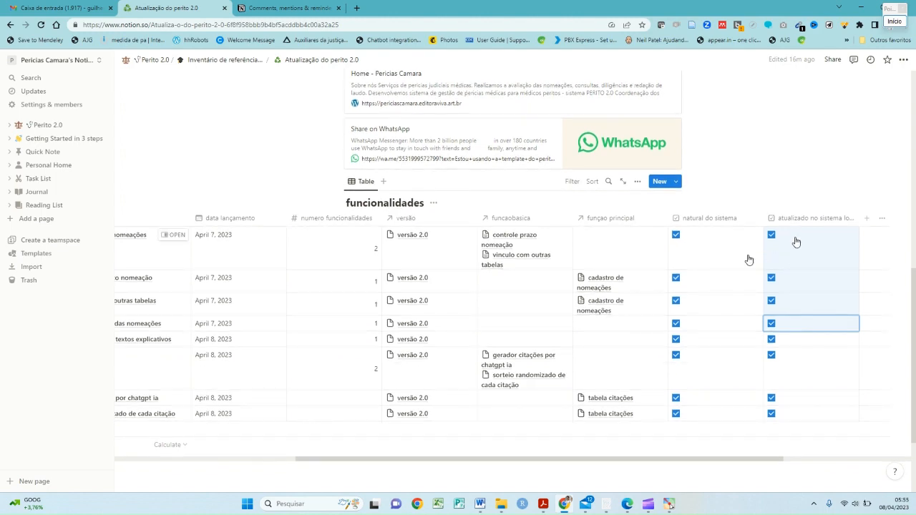
pyautogui.scroll(-3, 796, 242)
pyautogui.hscroll(1, 796, 242)
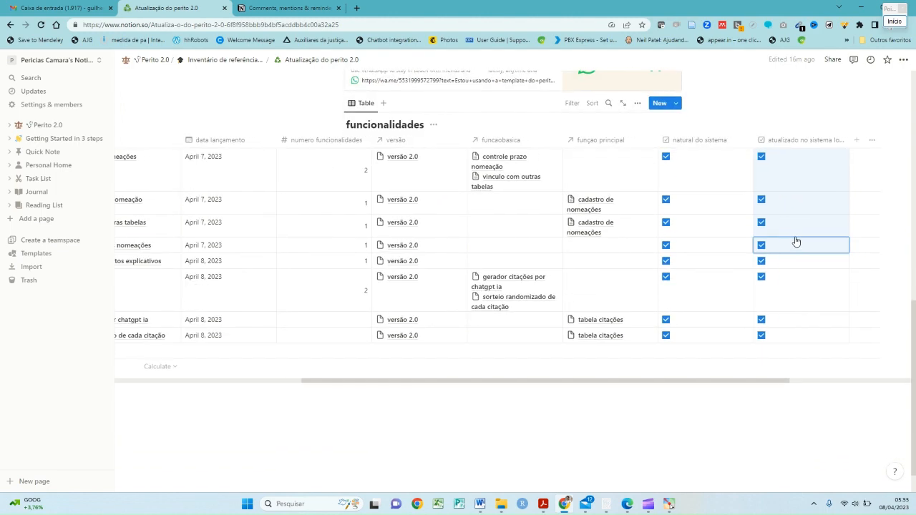
pyautogui.hscroll(-3, 749, 176)
pyautogui.hscroll(-3, 749, 176)
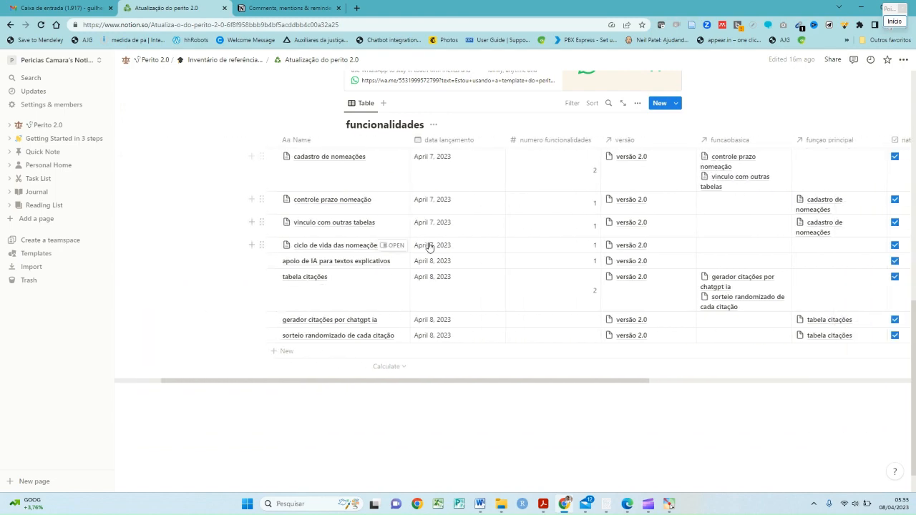
pyautogui.scroll(-1, 429, 245)
pyautogui.scroll(1, 430, 247)
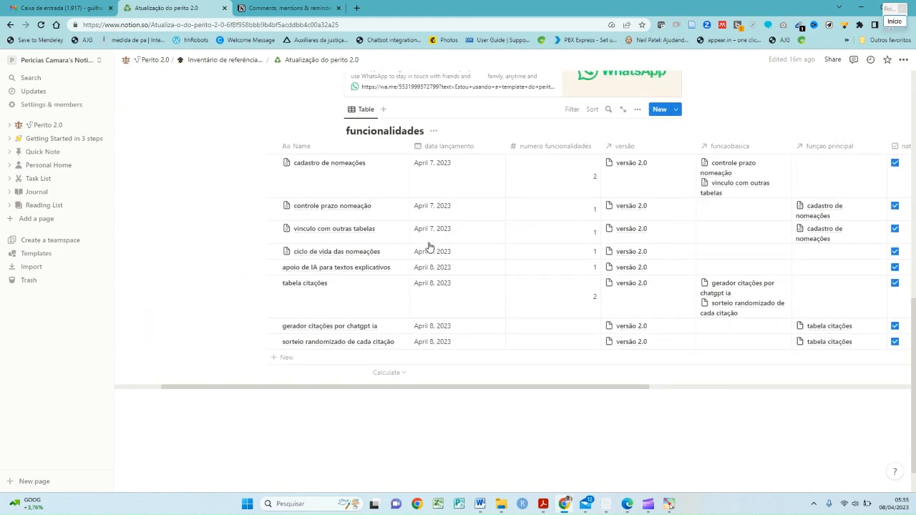
pyautogui.scroll(3, 429, 246)
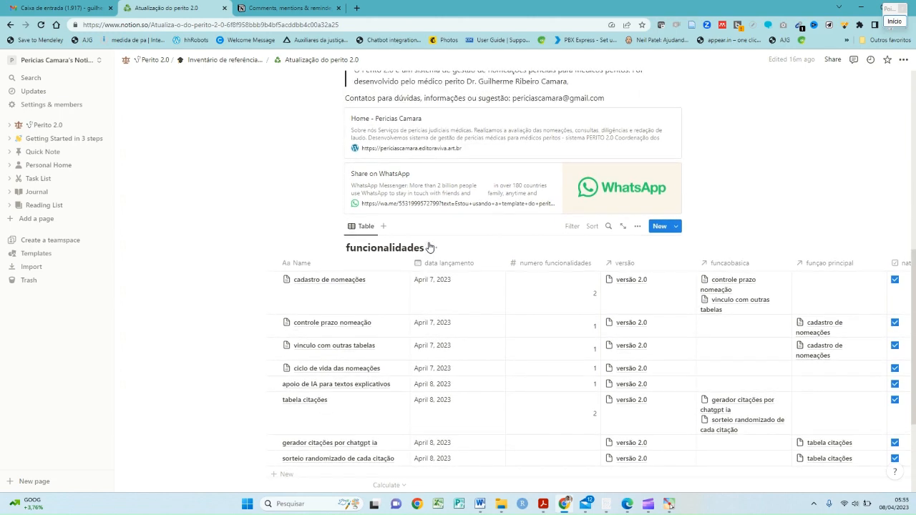
pyautogui.scroll(1, 429, 247)
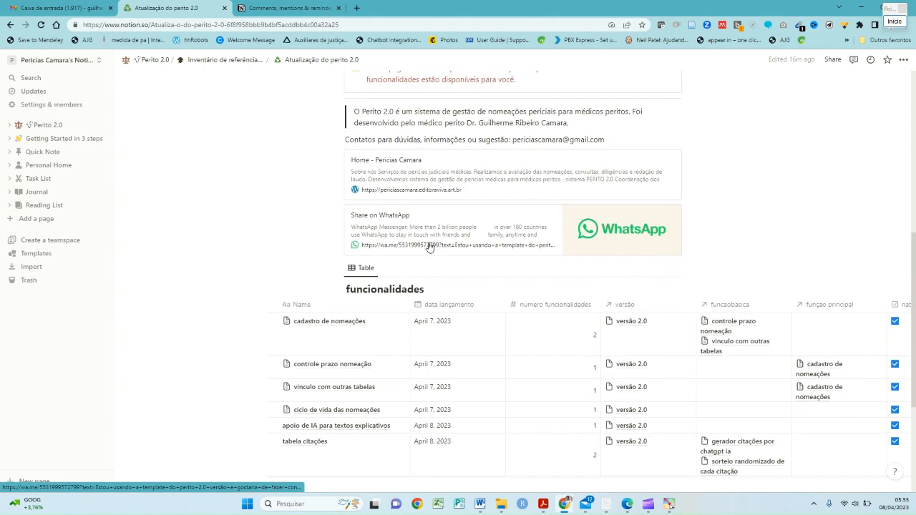
pyautogui.scroll(2, 429, 247)
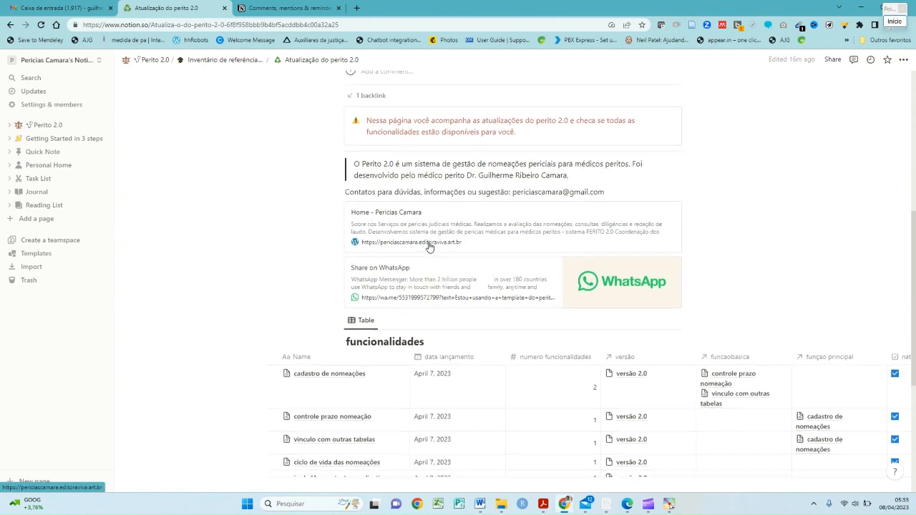
pyautogui.scroll(-1, 429, 247)
pyautogui.scroll(-2, 427, 246)
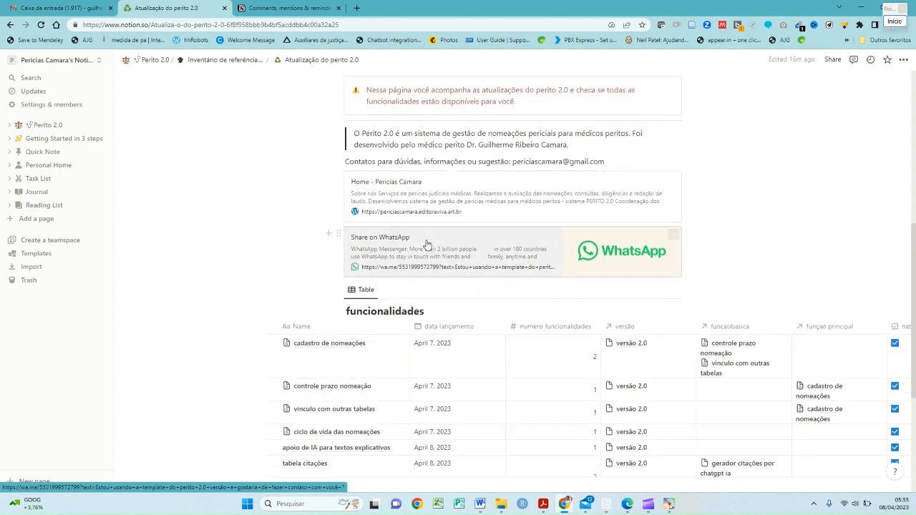
pyautogui.scroll(-1, 427, 245)
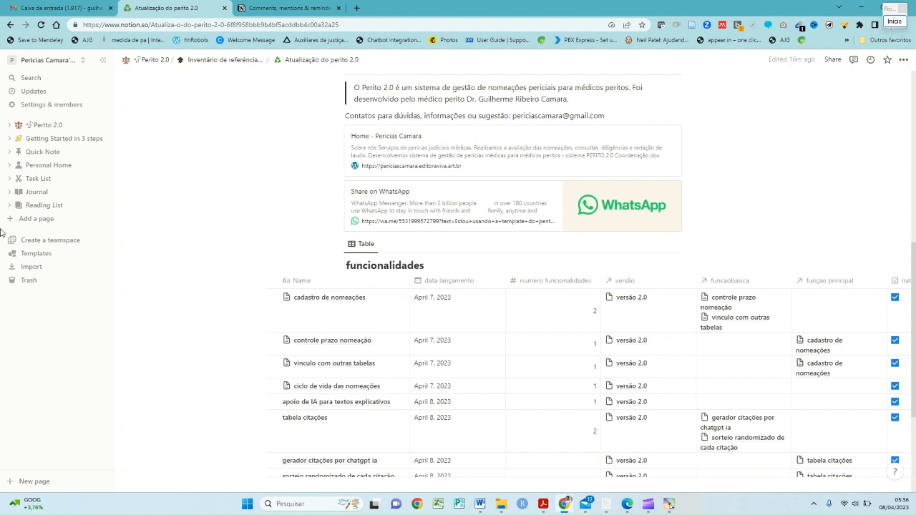
# Step: Open the "tabela citações" record and apply the "Descrição da versão" template to its page
pyautogui.scroll(-3, 472, 354)
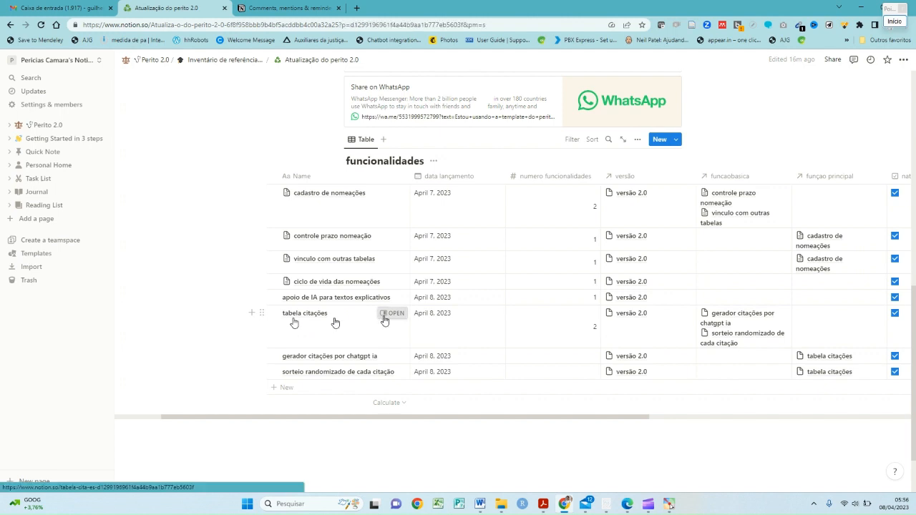
pyautogui.click(384, 315)
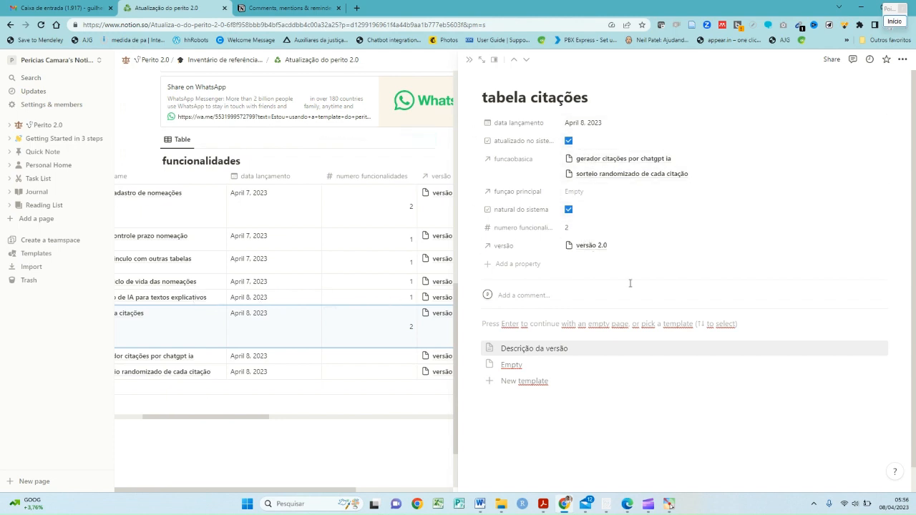
pyautogui.scroll(-1, 629, 283)
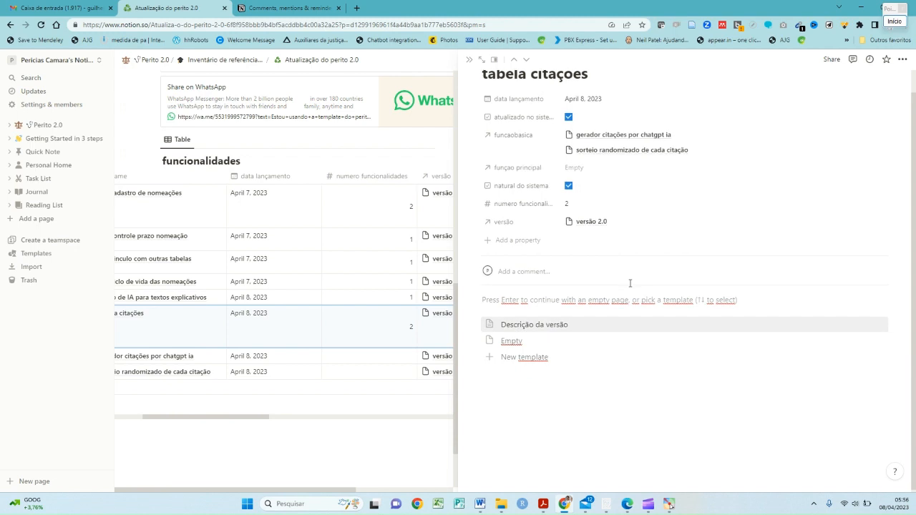
pyautogui.click(546, 327)
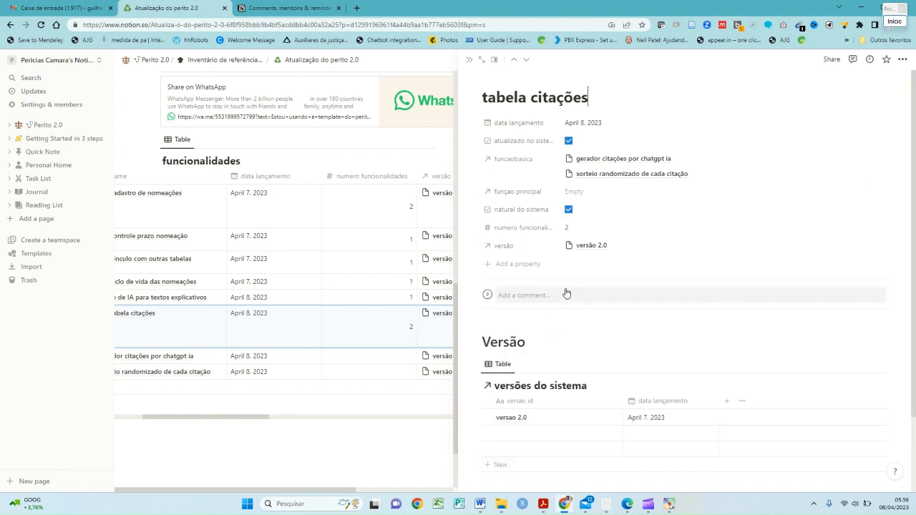
# Step: Write "Essa tabela controla no painel inicial as citações que são atualizadas automática e de forma aleatória." under the Funcionalidades heading
pyautogui.scroll(-3, 566, 293)
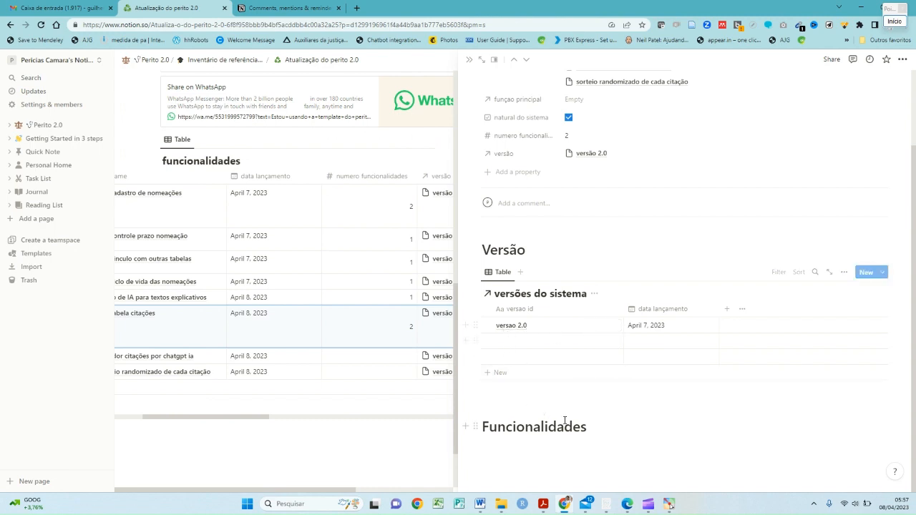
pyautogui.click(592, 425)
pyautogui.press('Return')
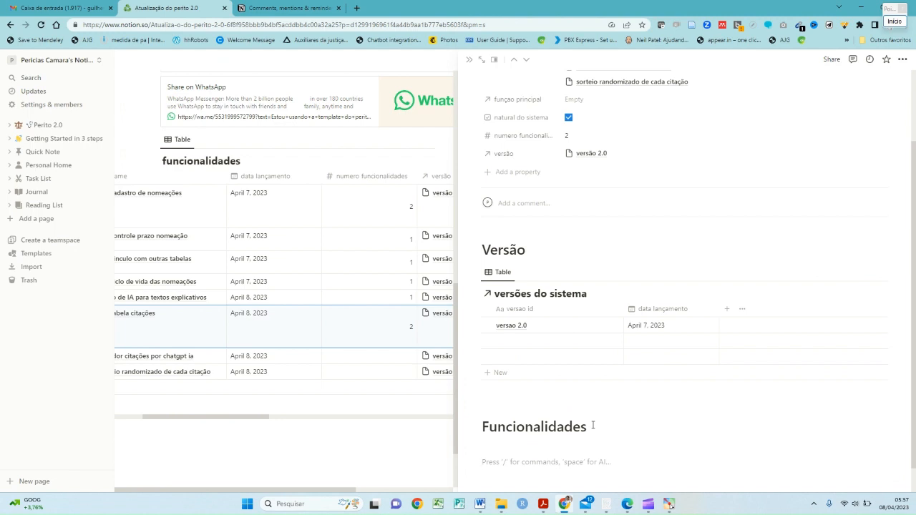
pyautogui.write('Essa tabela controla no')
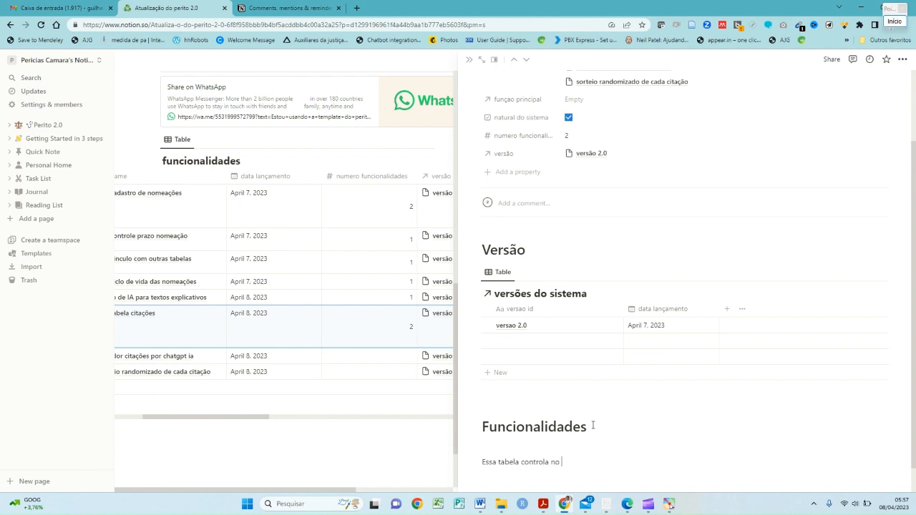
pyautogui.write(' painel inicial as citações que são atualizad')
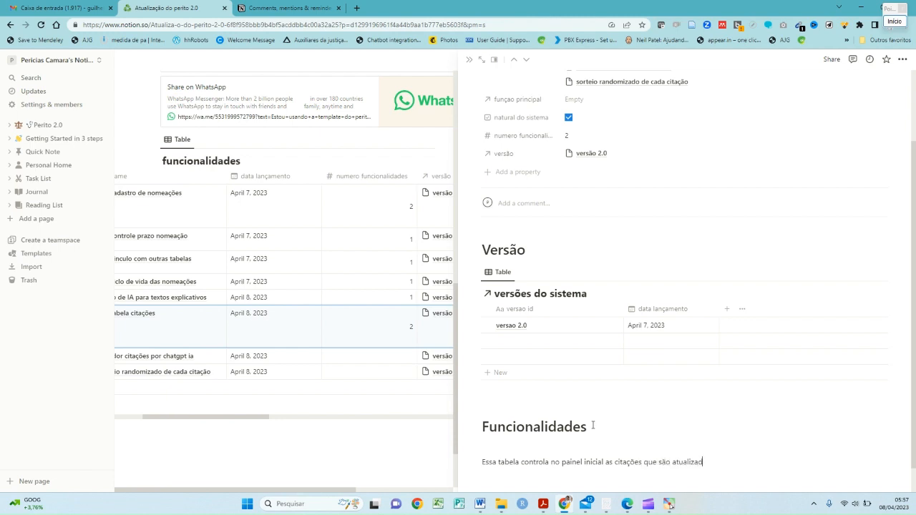
pyautogui.write('as automática e de forma aleatória.')
# Step: Add "Recomendamos usar as citações em seus lados como marca de estilo e sua identifica como perito." as a second line, with a blank line above both
pyautogui.press('Return')
pyautogui.write('A')
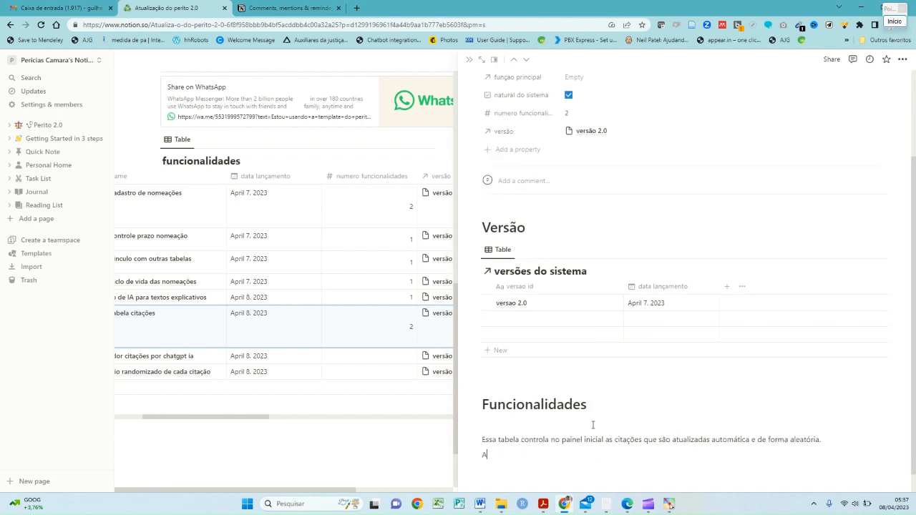
pyautogui.press('BackSpace')
pyautogui.write('Recomendamos usar as citações em seus lados como marca de estilo')
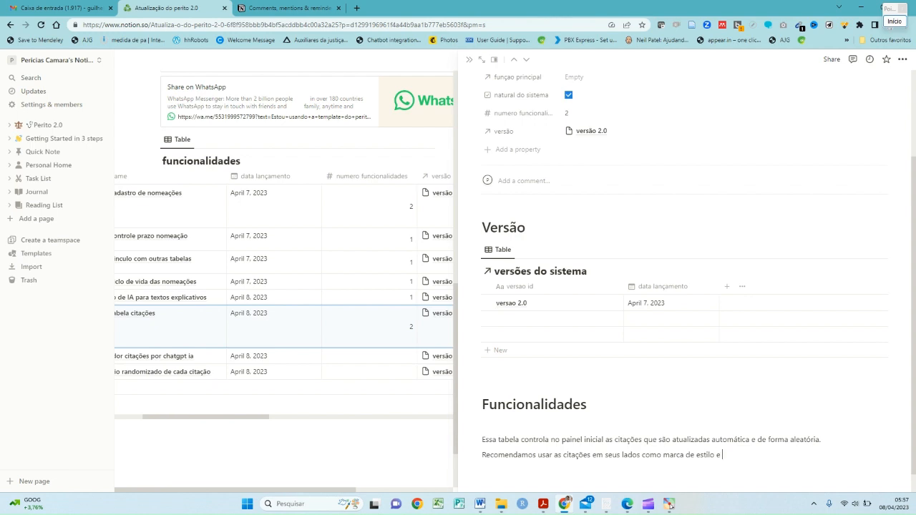
pyautogui.write('entifica como perito.')
pyautogui.press('Return')
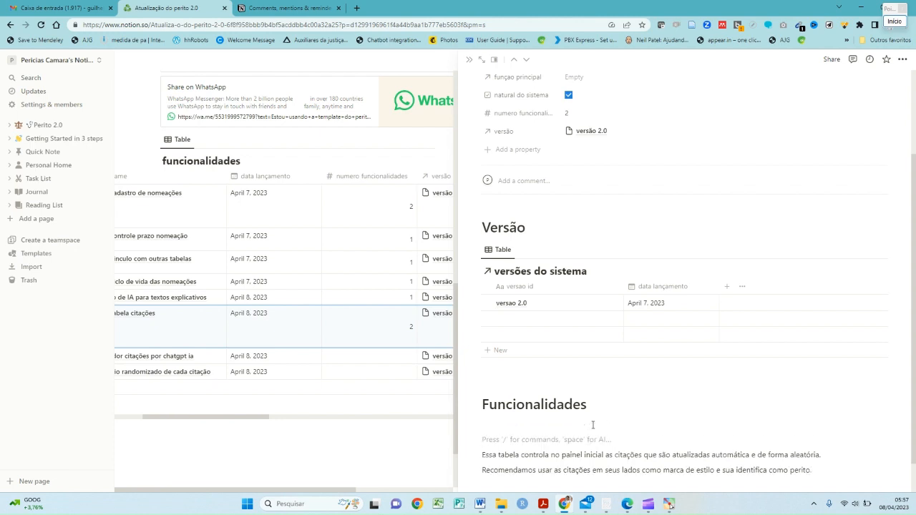
# Step: Add a "Sub funcionalidades" line below the description and begin the entry "Geraração das citaçõe" beneath it
pyautogui.press('Down')
pyautogui.press('Down')
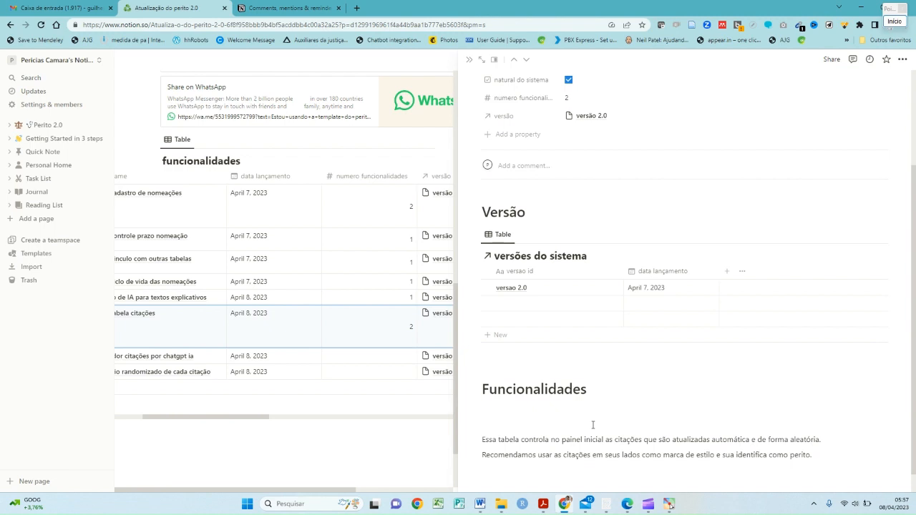
pyautogui.press('Return')
pyautogui.press('Return')
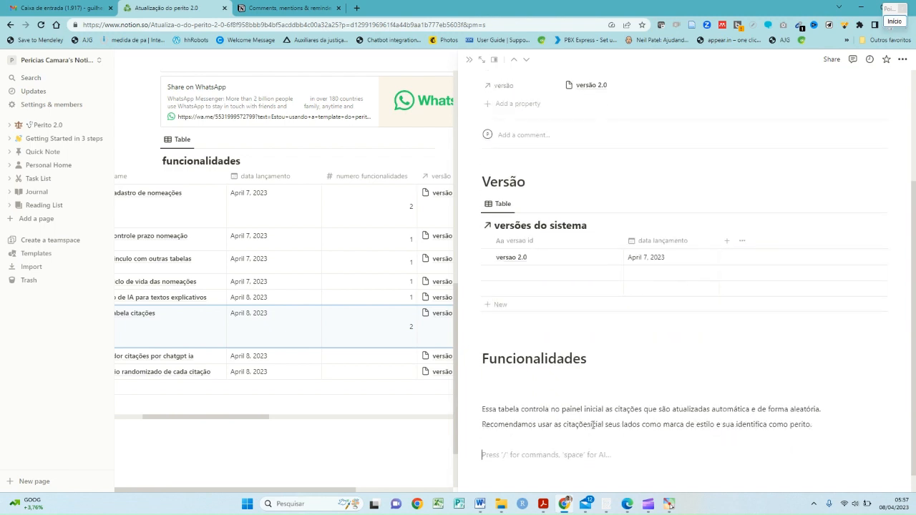
pyautogui.write('Sbu')
pyautogui.write('ub ')
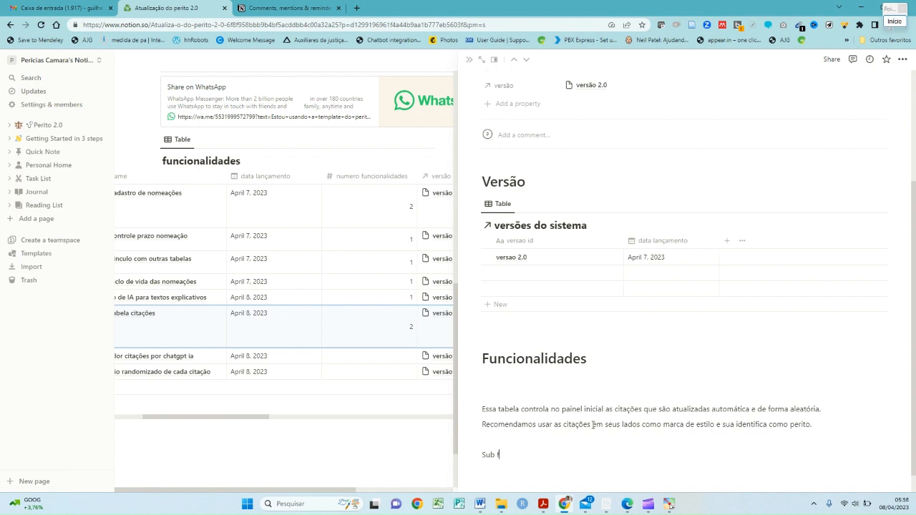
pyautogui.write('funcionalidades')
pyautogui.press('Return')
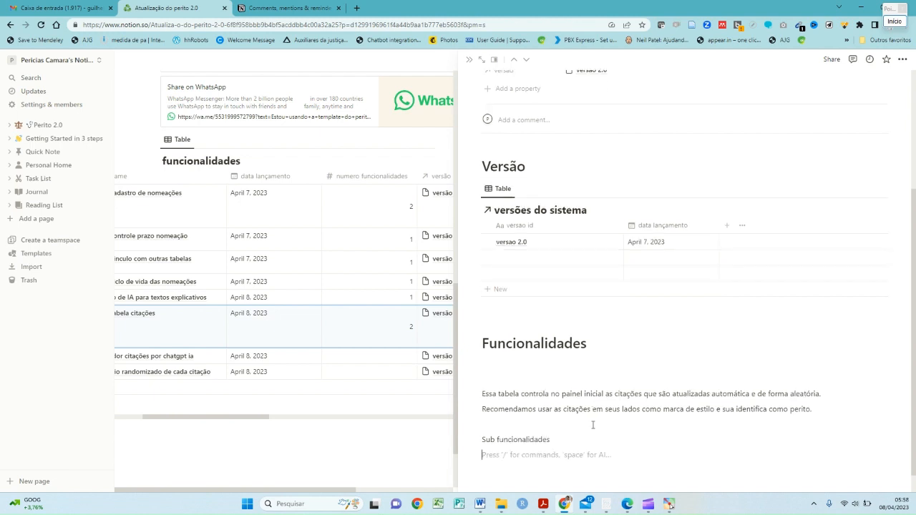
pyautogui.write('Gerar')
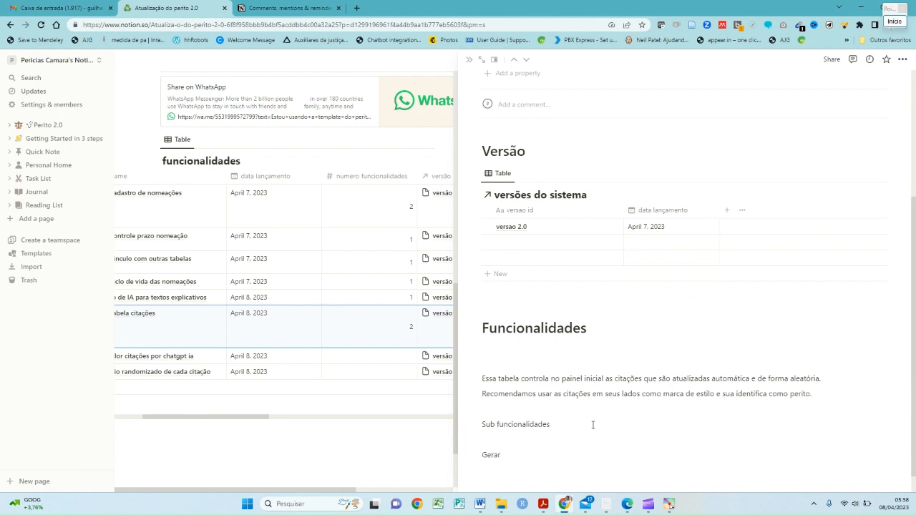
pyautogui.write('ão das citaçõe')
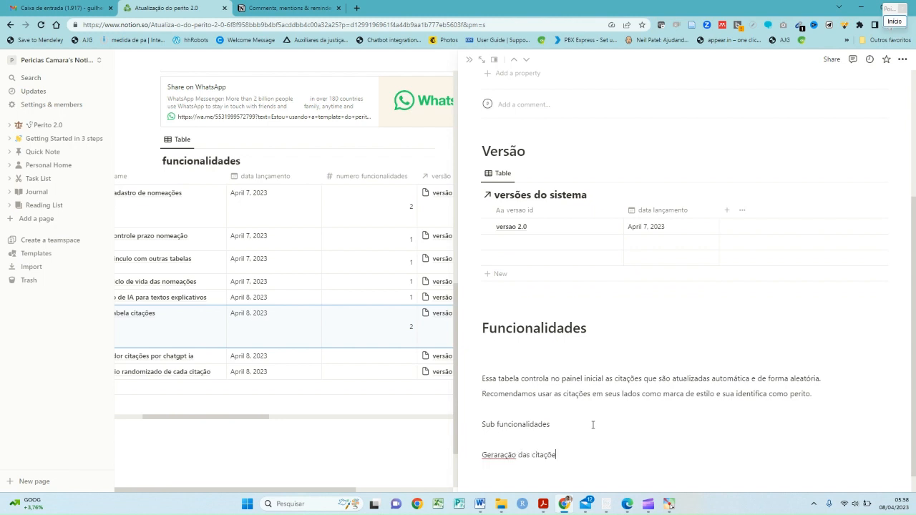